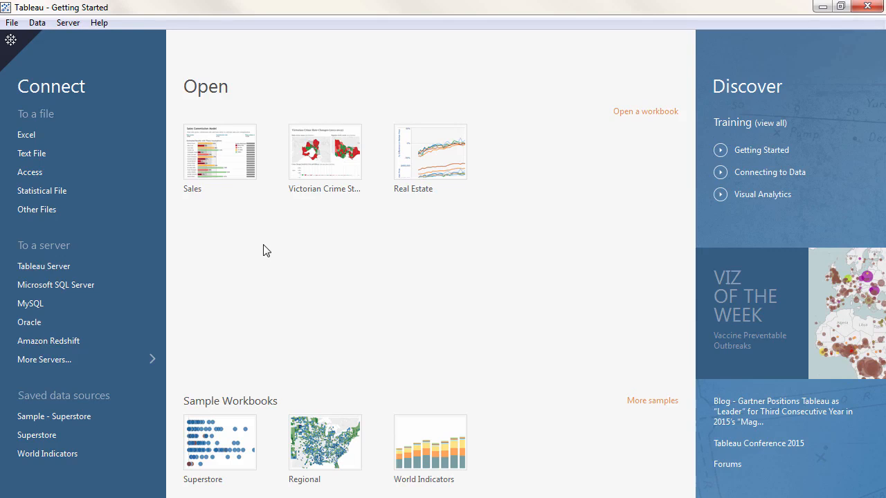
Browse the additional server connection types, and switch to Excel to examine the Orders sheet of Global Superstore.xls
click(145, 355)
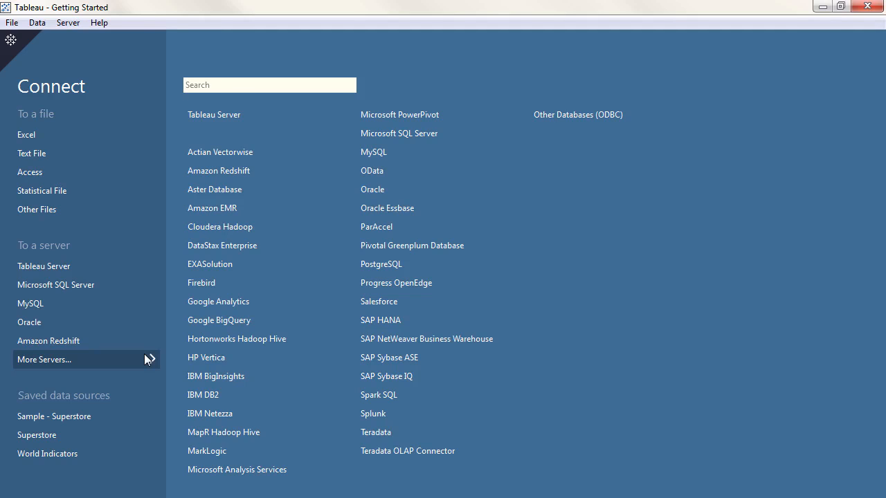
click(144, 354)
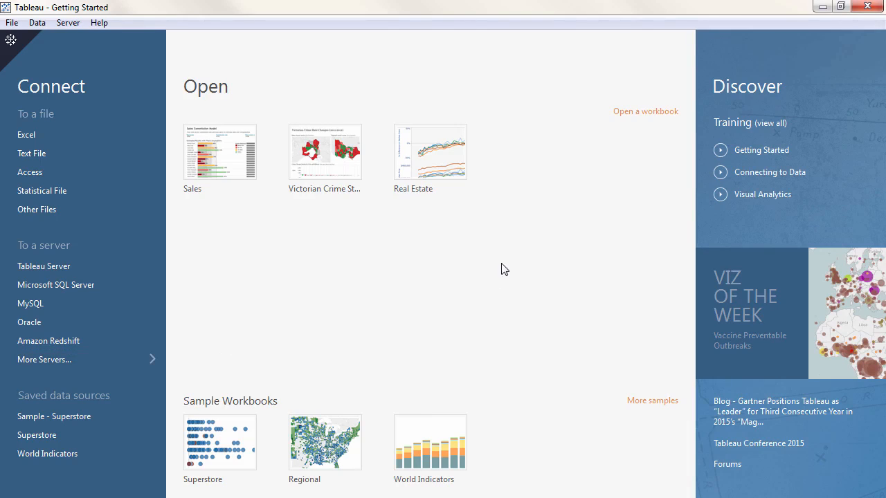
click(823, 7)
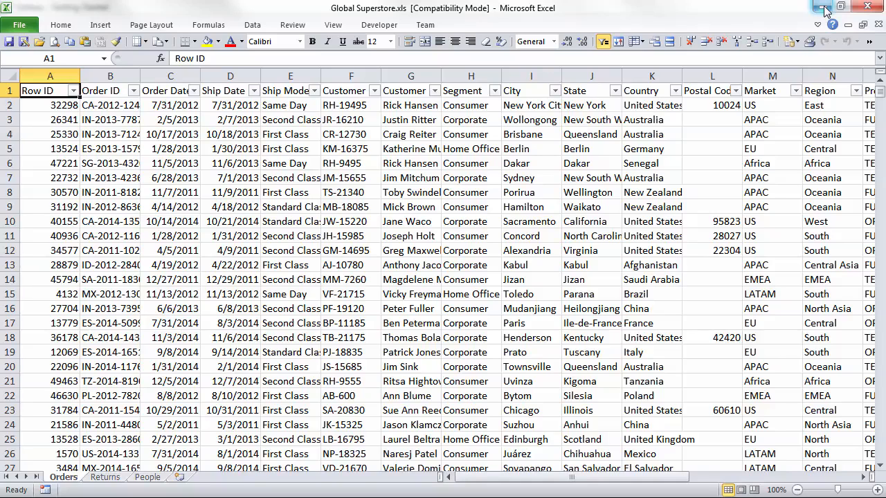
click(824, 8)
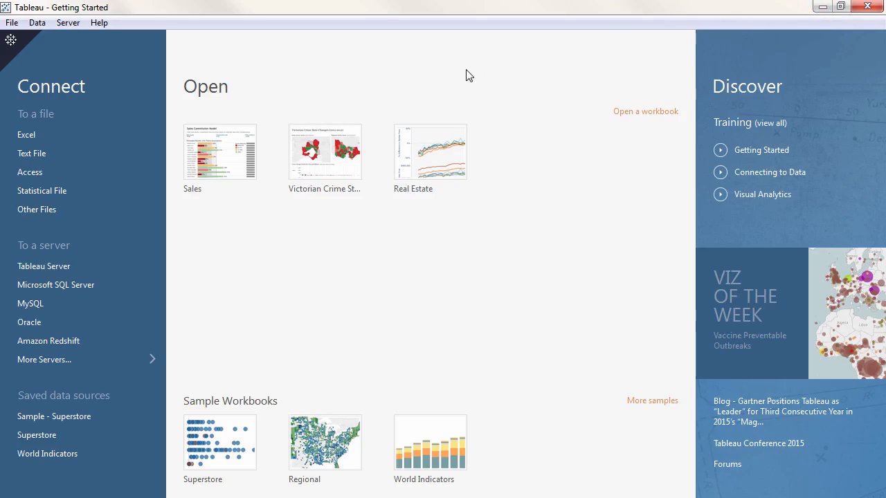
Connect to the Excel workbook Global Superstore.xls and add its Orders sheet to the data source
click(138, 135)
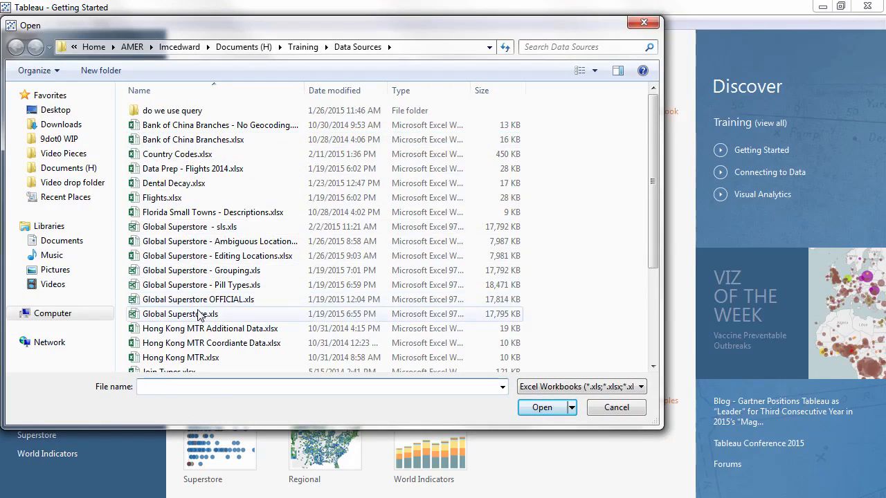
double_click(198, 314)
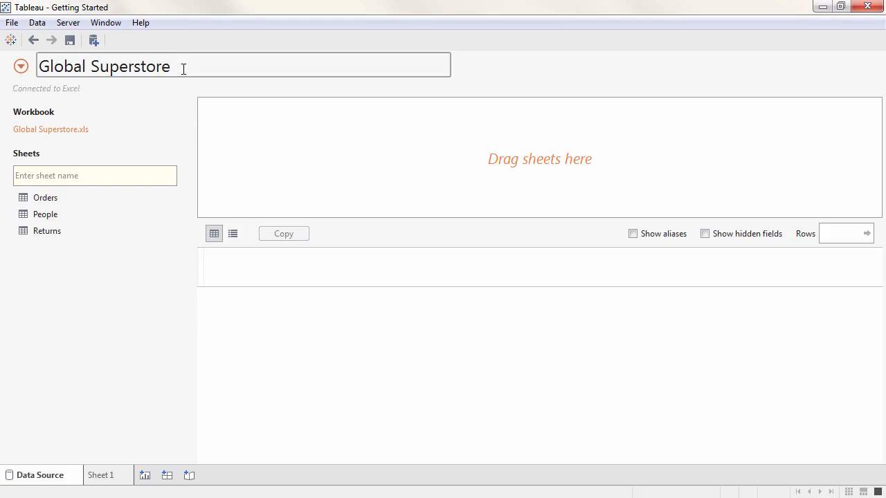
click(183, 68)
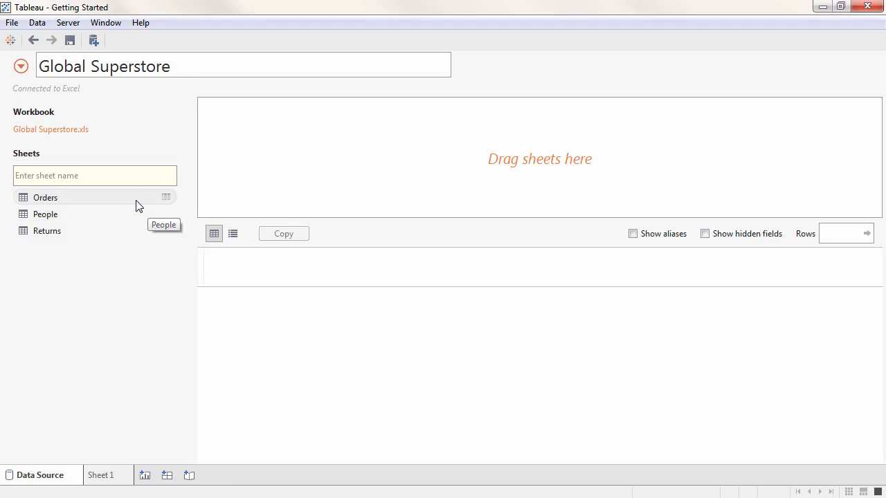
drag(137, 201, 319, 170)
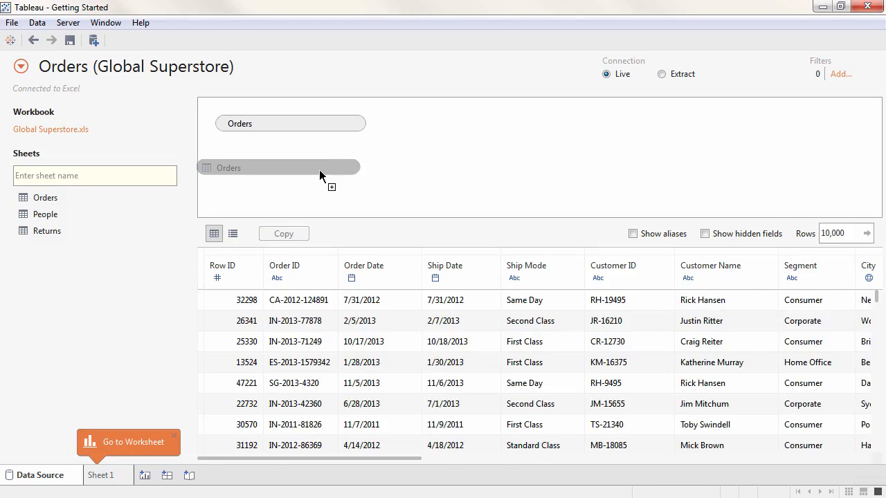
Join the Returns sheet to Orders to inspect the join types and clause fields, and remove Returns again
double_click(114, 234)
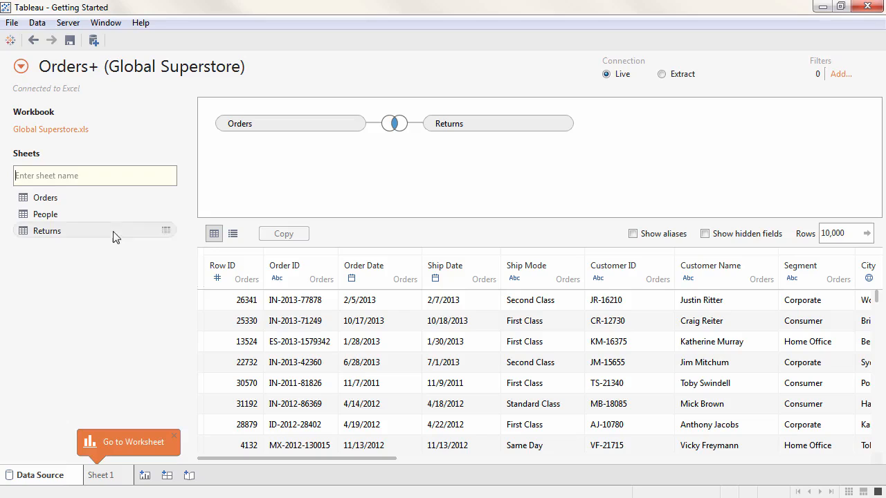
click(393, 127)
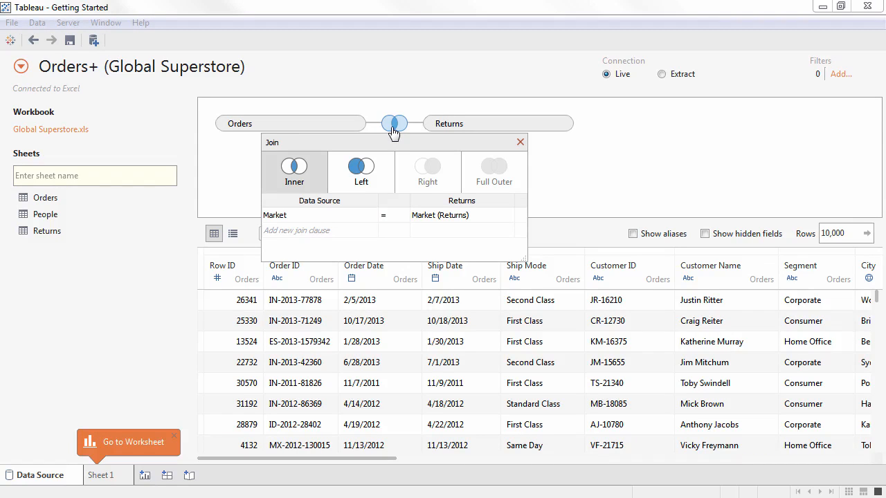
click(374, 216)
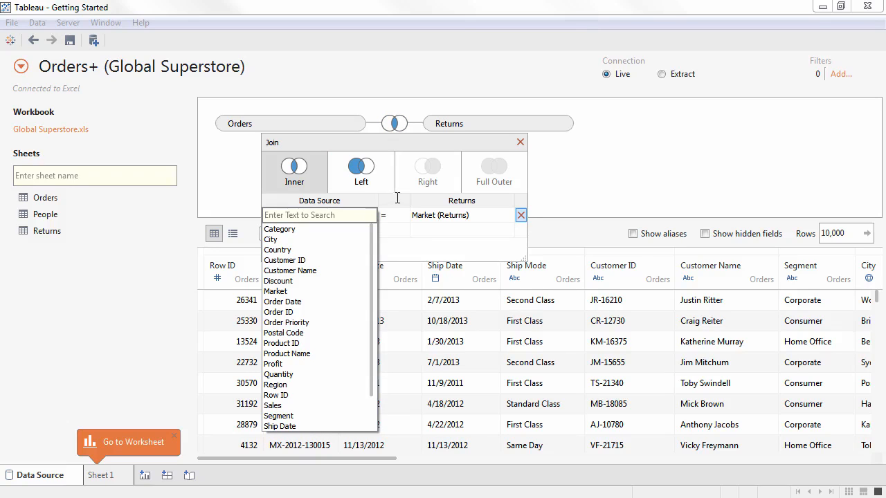
click(522, 144)
click(521, 142)
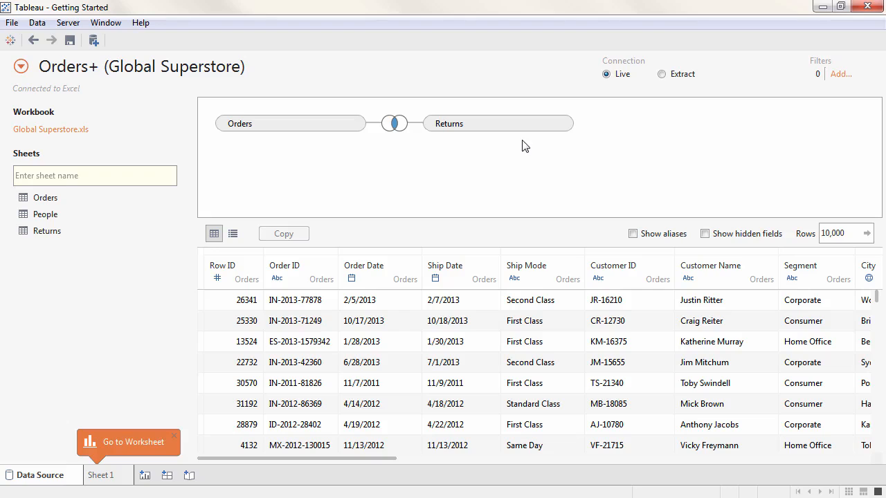
click(562, 124)
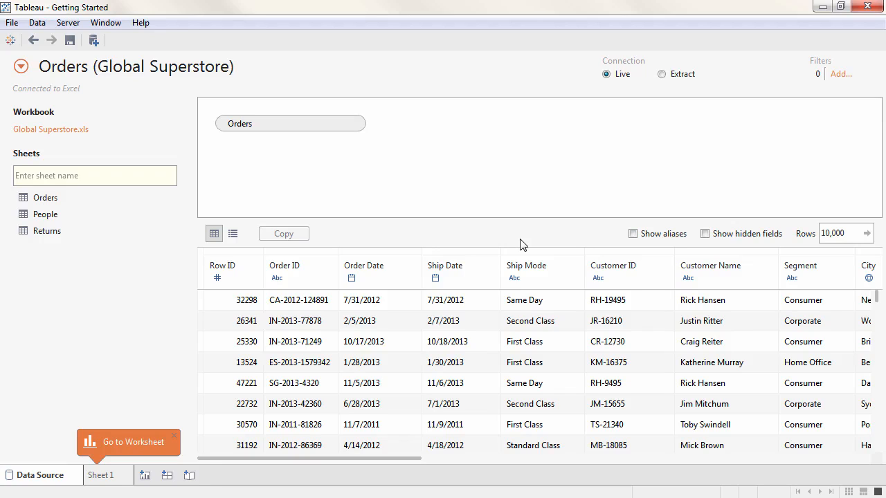
Change the data type of the Row ID field to String
click(254, 268)
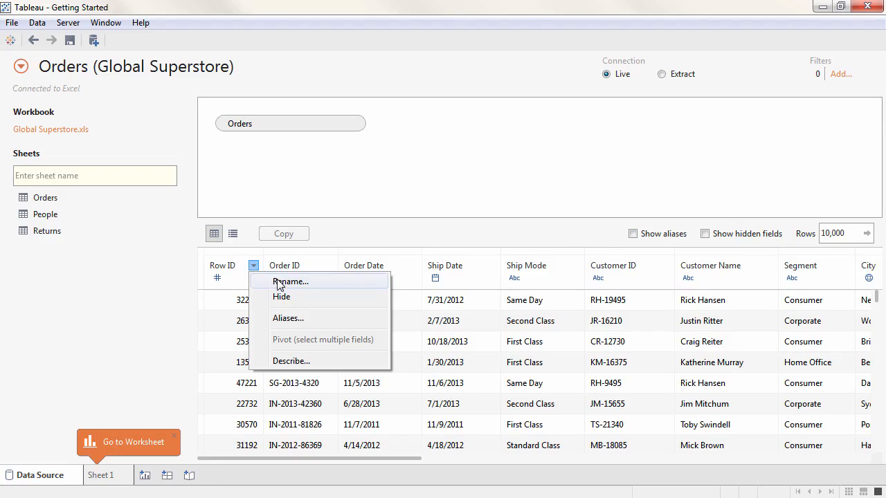
click(217, 280)
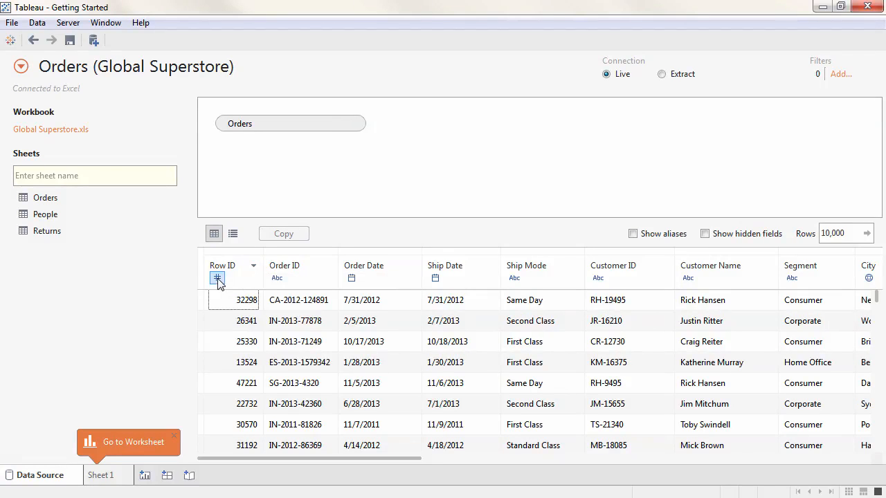
click(218, 280)
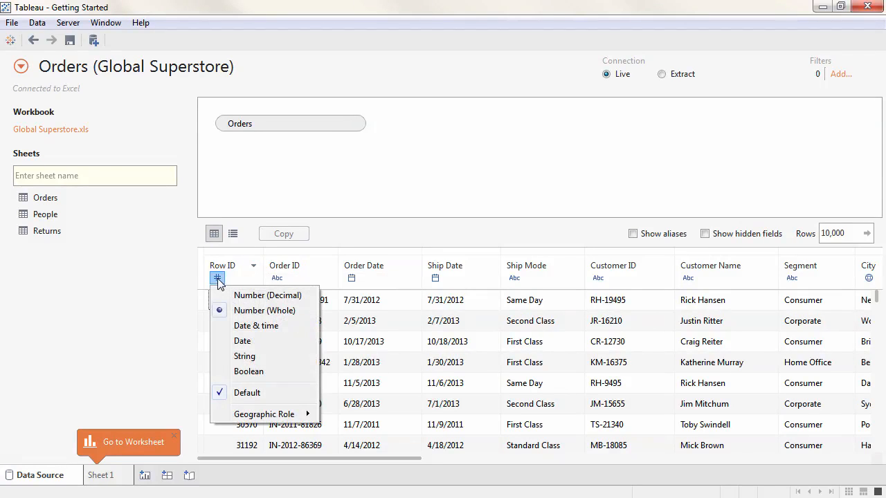
click(244, 356)
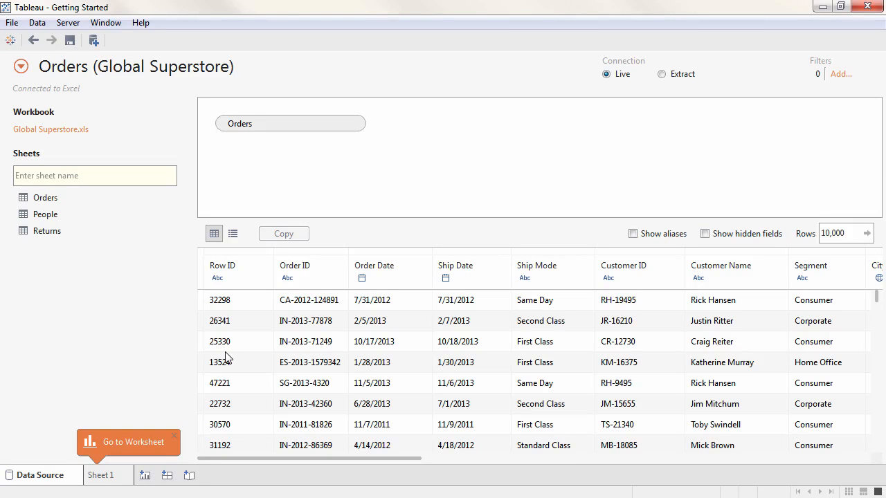
Split the Order ID field automatically into separate columns
click(338, 266)
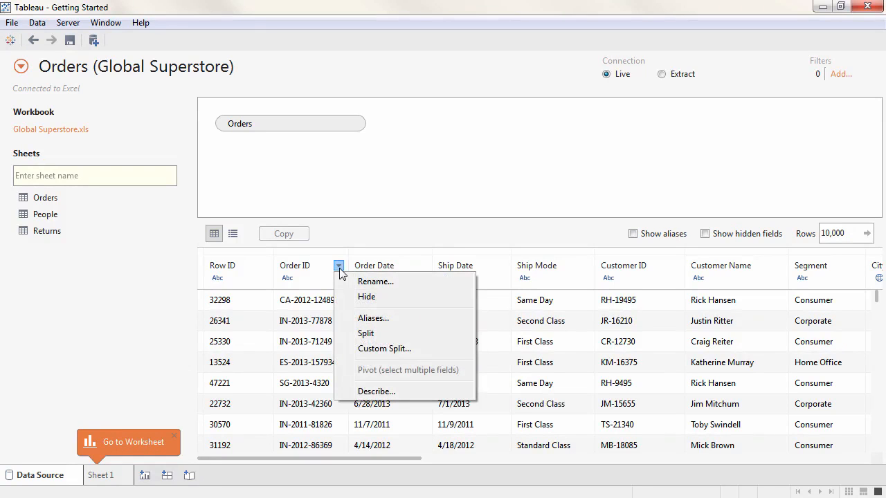
click(353, 333)
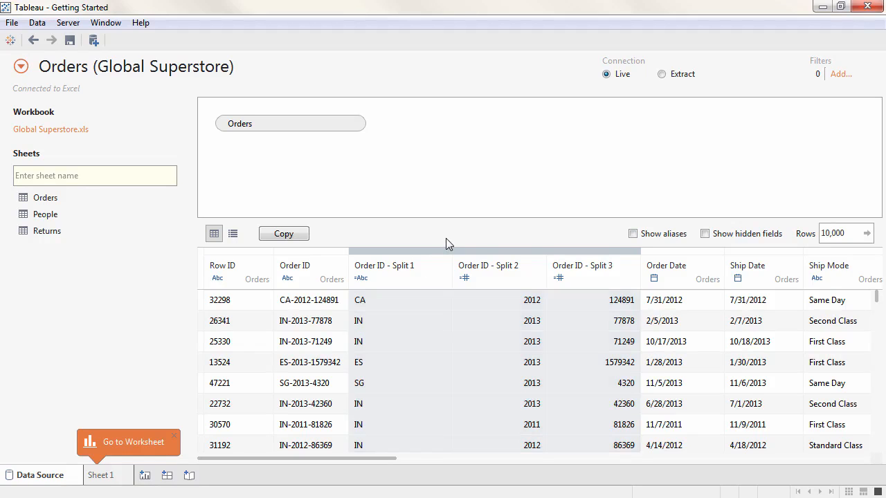
click(657, 253)
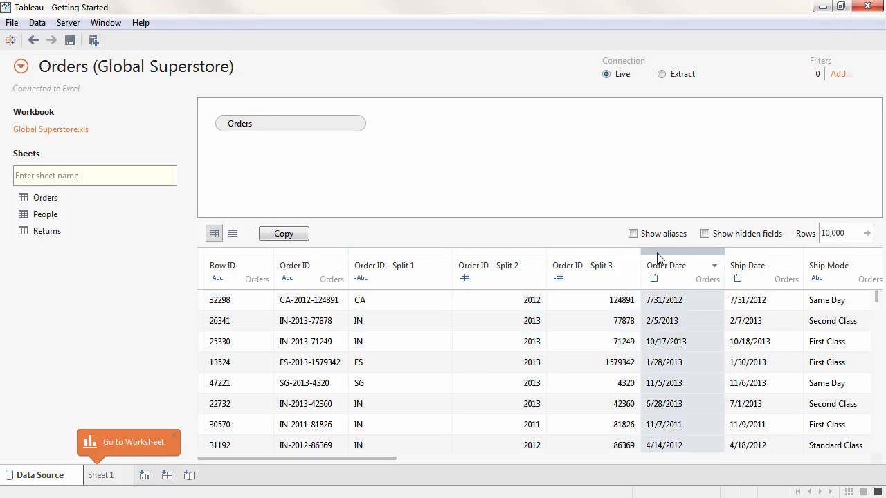
Delete the second and third split fields of Order ID, keeping only the first
click(535, 265)
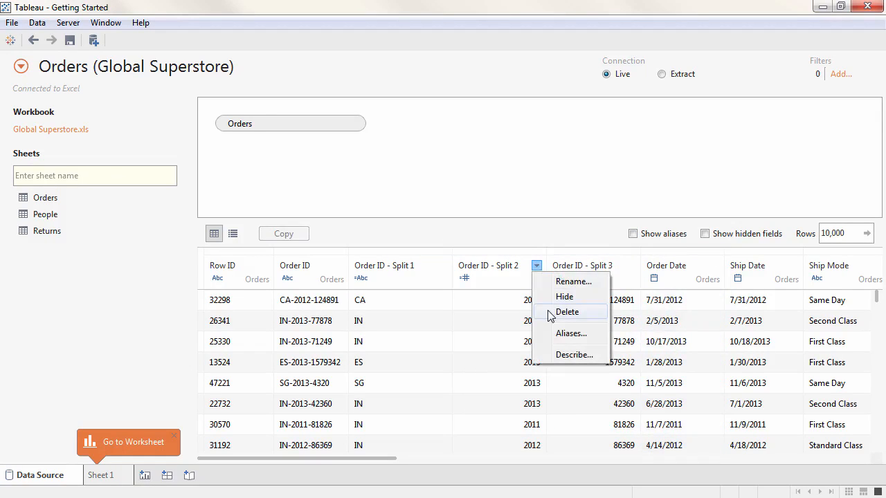
click(553, 312)
click(536, 266)
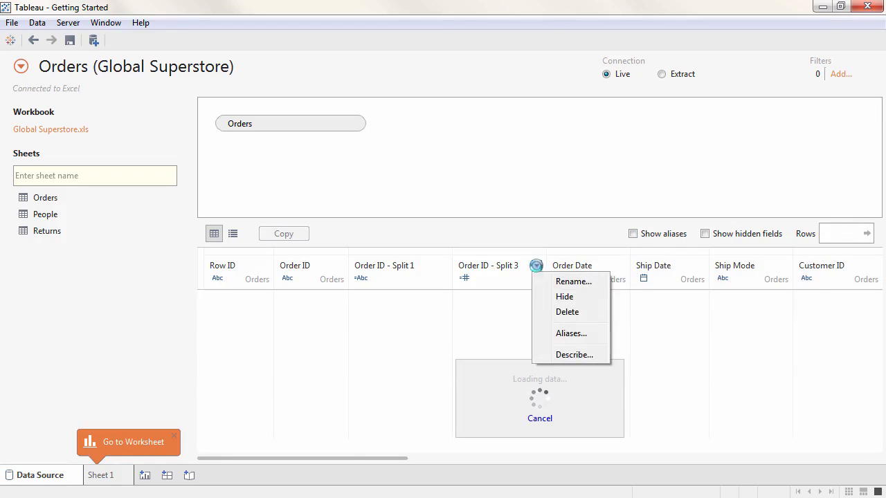
click(559, 312)
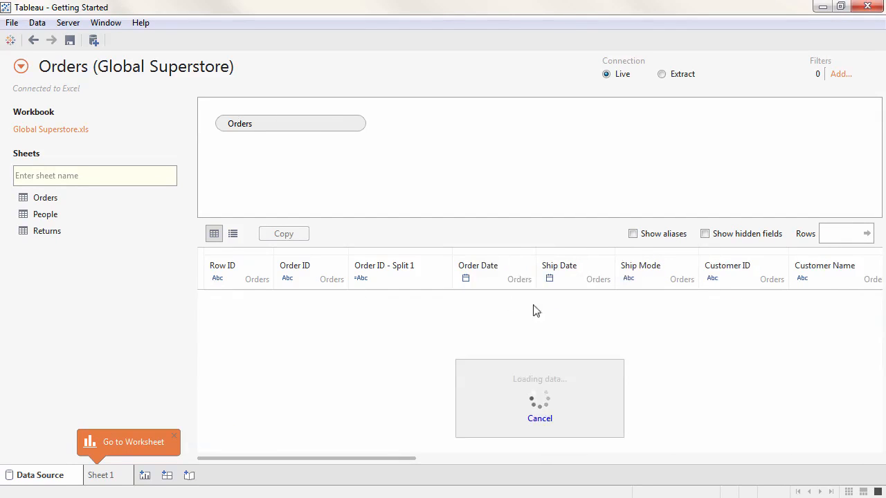
Rename the remaining split field of Order ID to Distribution Center
click(443, 265)
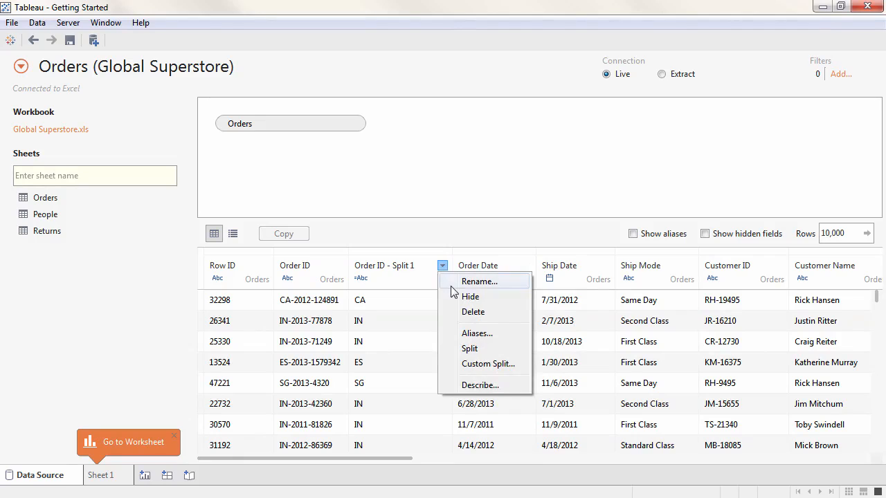
click(450, 286)
text(Distribution Center)
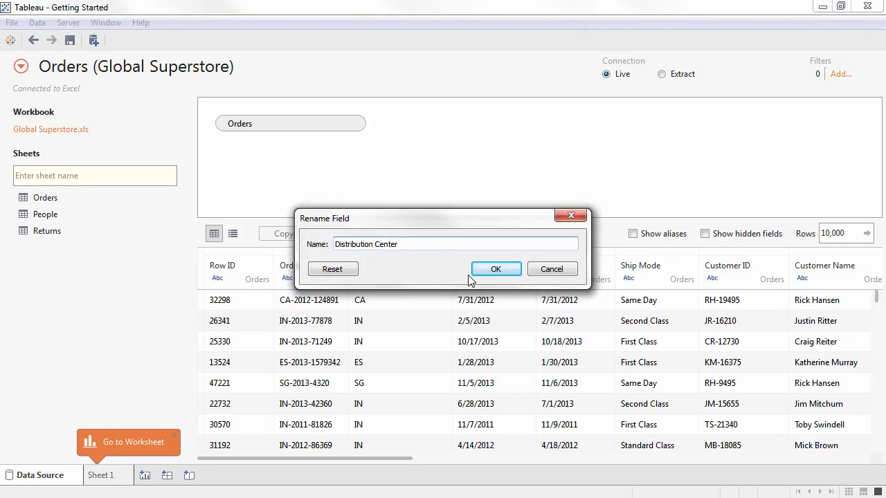
click(495, 270)
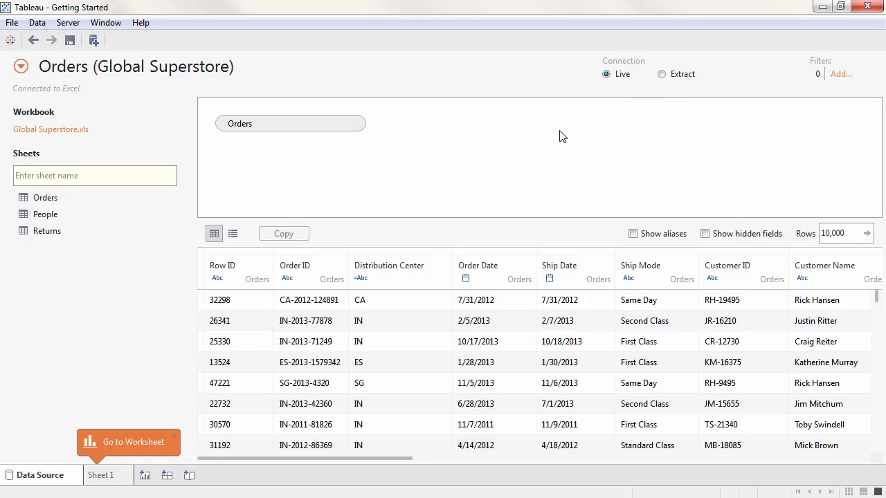
Open Sheet 1 and enlarge the Dimensions area so the whole list of dimensions fits
click(111, 479)
mouse_move(110, 479)
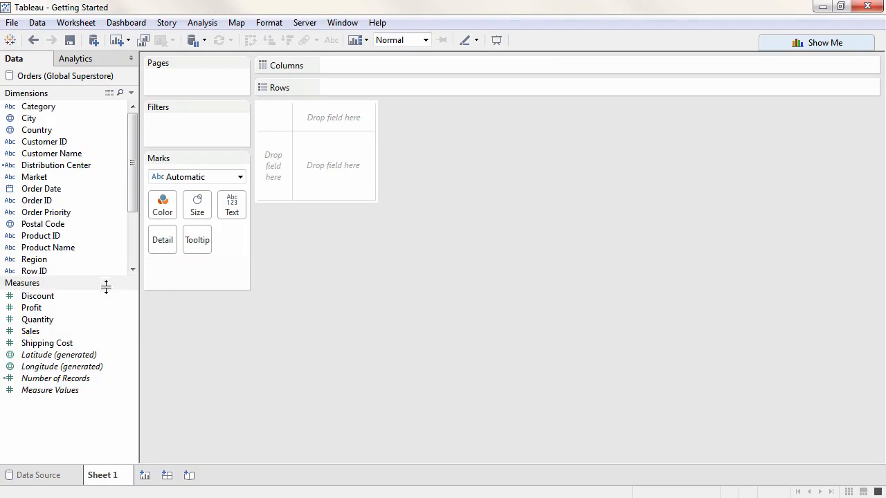
drag(104, 287, 102, 365)
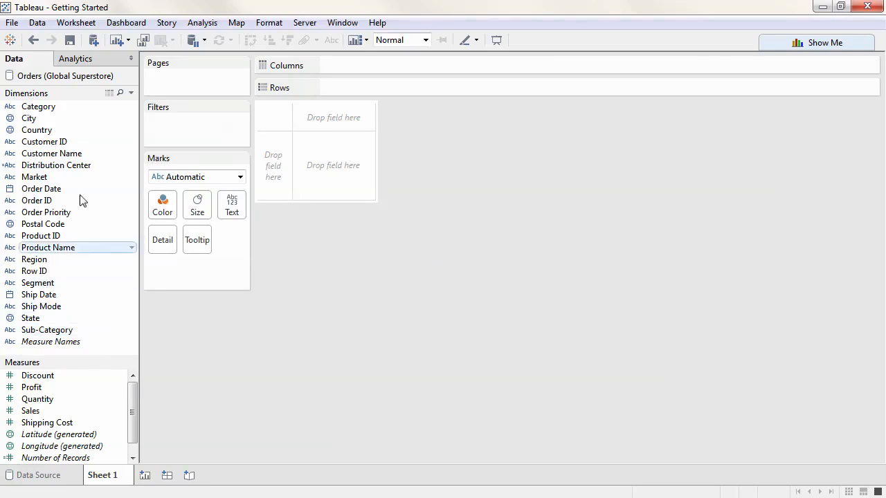
Build a Quantity bar chart with Category and Segment as rows, Market as columns, and bars coloured by Market
drag(63, 109, 345, 84)
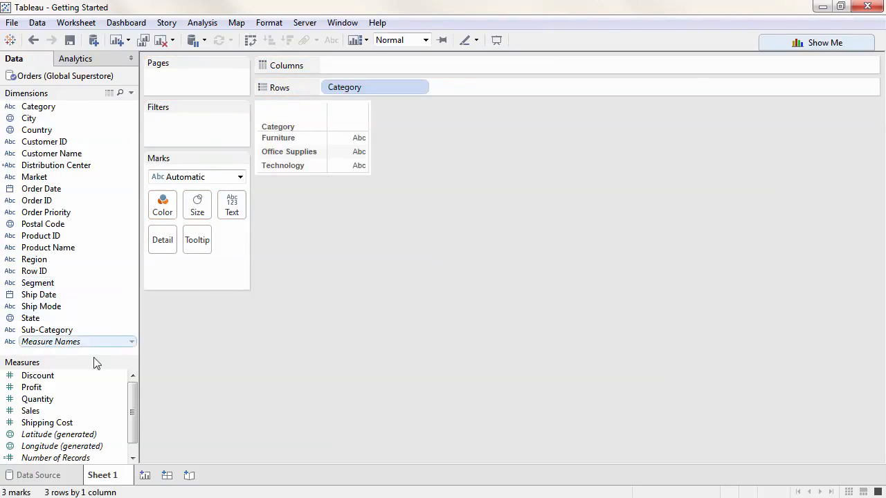
drag(83, 400, 346, 61)
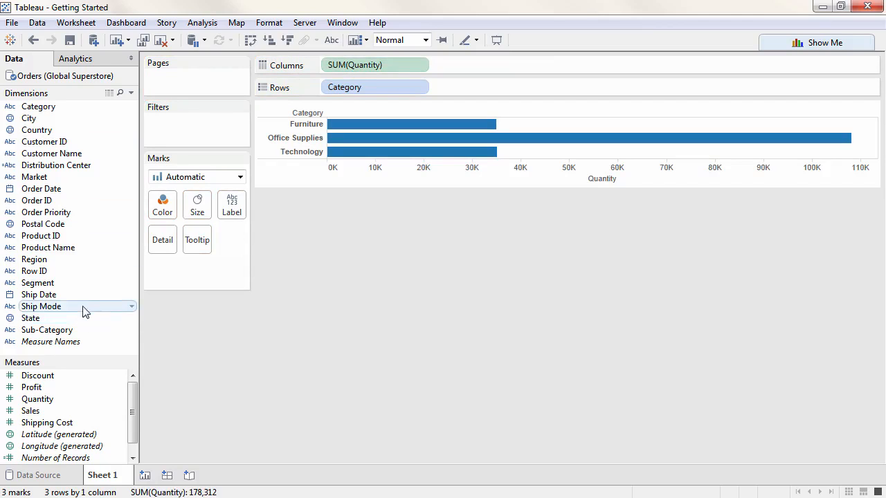
drag(85, 285, 407, 144)
drag(491, 90, 491, 90)
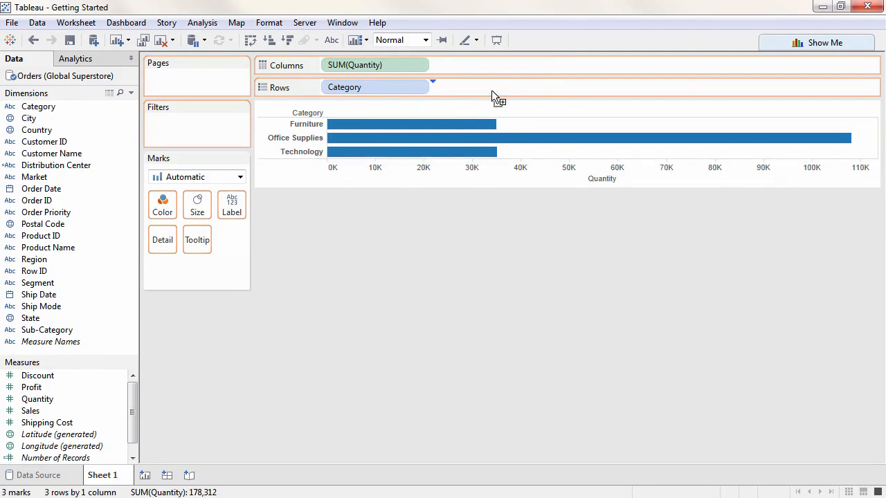
drag(99, 177, 331, 73)
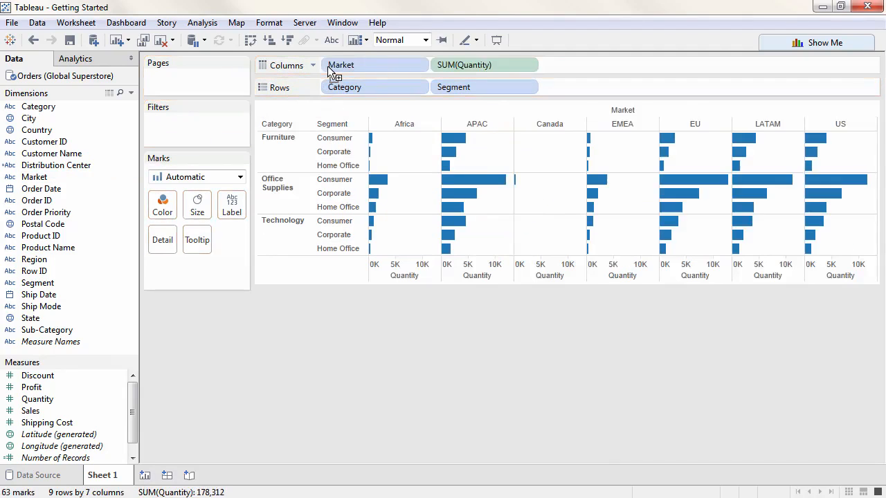
drag(68, 182, 166, 209)
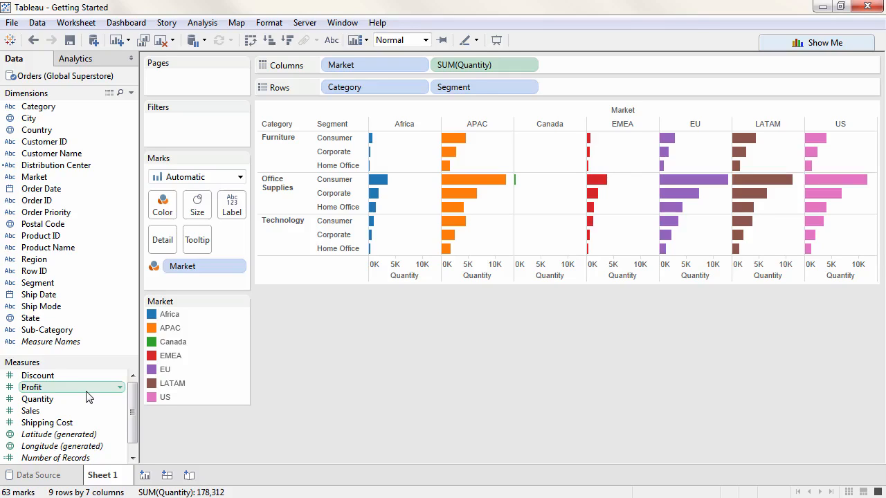
Clear the worksheet and plot Sales on the vertical axis
click(163, 40)
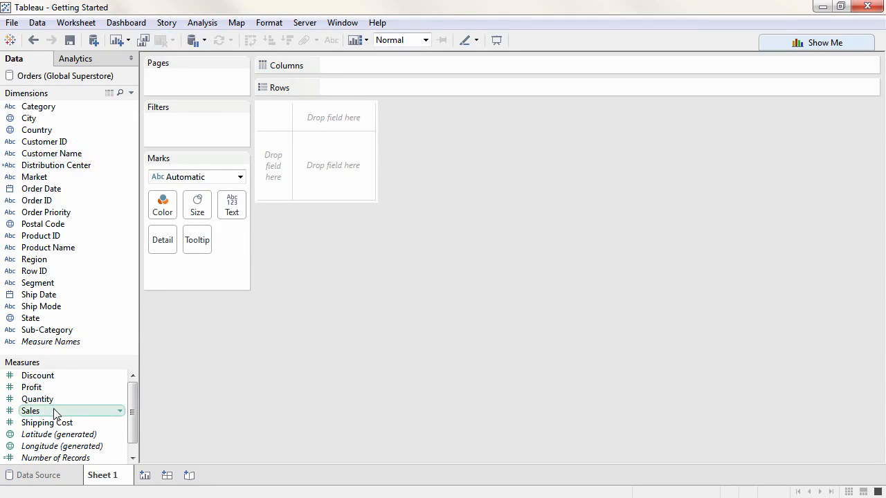
drag(54, 414, 271, 170)
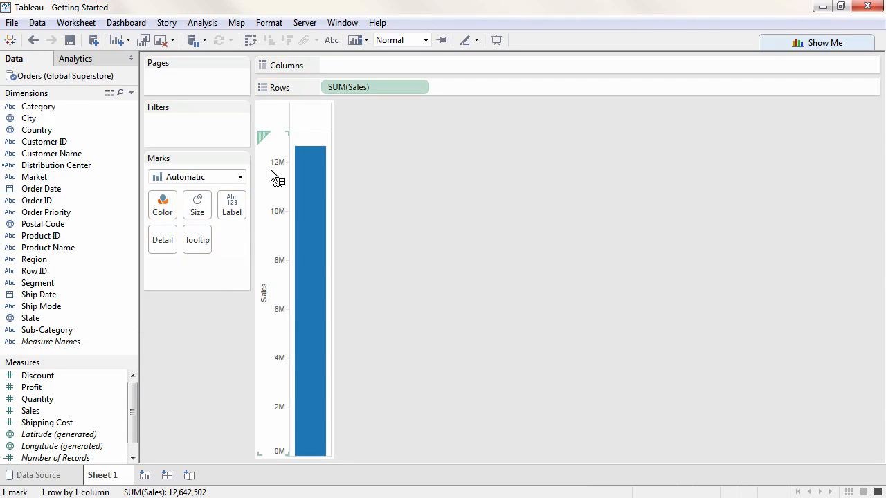
Add Order Date to the columns of the Sales chart, drill down to quarters, and place Quarter ahead of Year
mouse_move(307, 174)
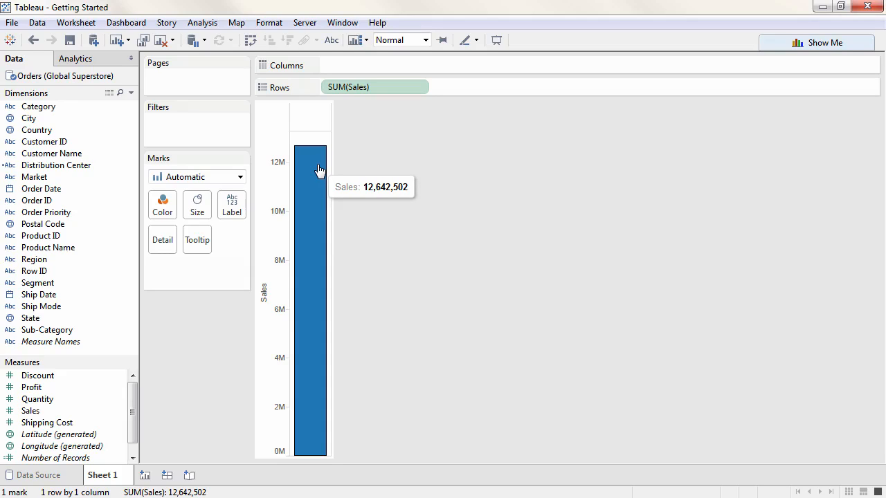
drag(101, 191, 320, 116)
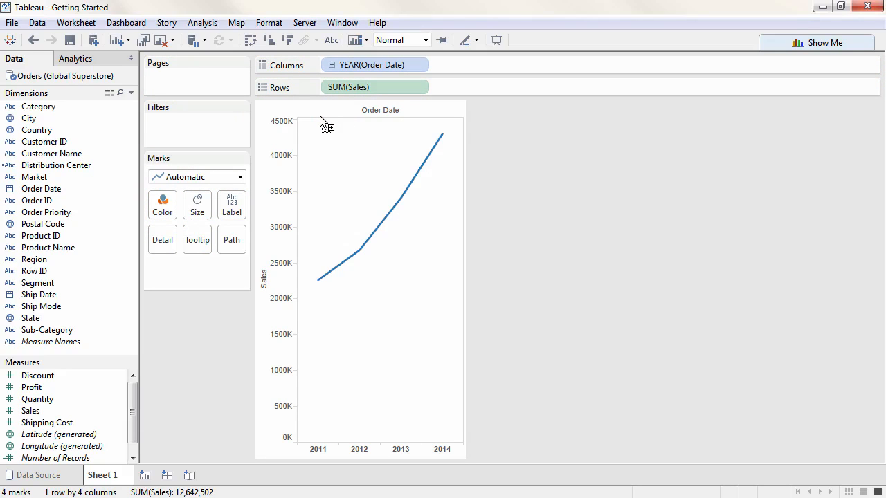
click(333, 65)
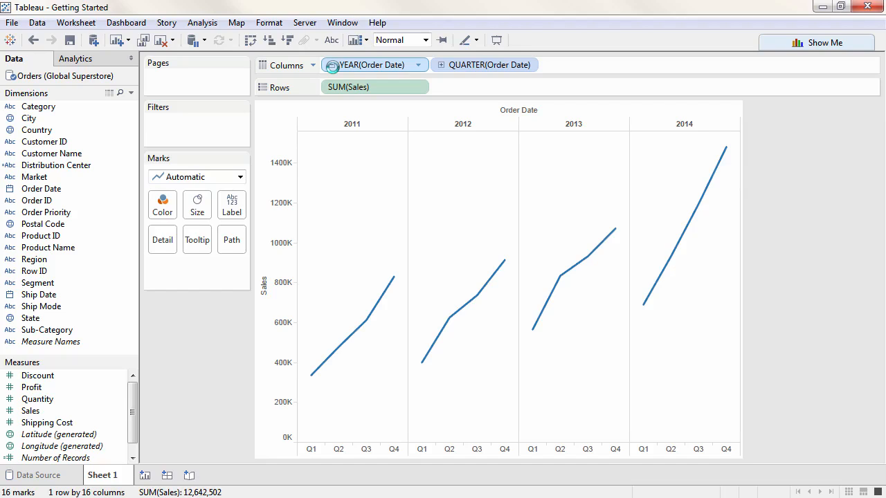
drag(353, 66, 553, 63)
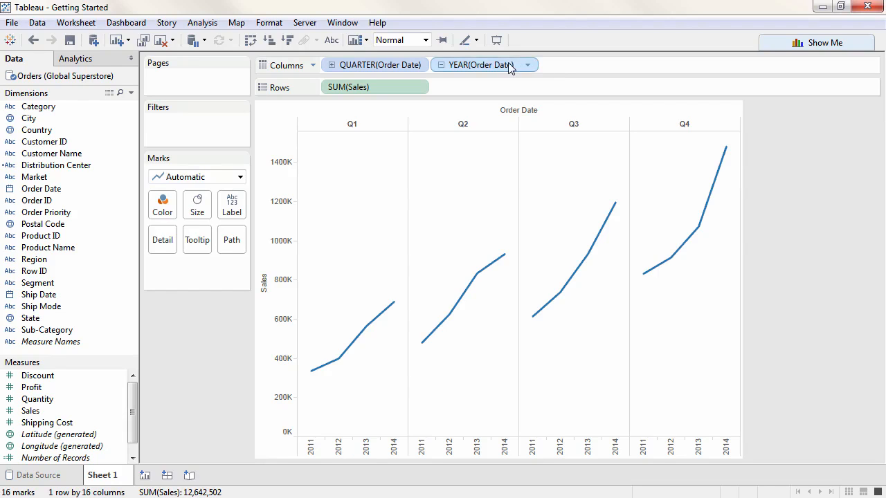
Colour the Sales lines by year of Order Date and change the column date level from Quarter to Month
drag(510, 66, 166, 205)
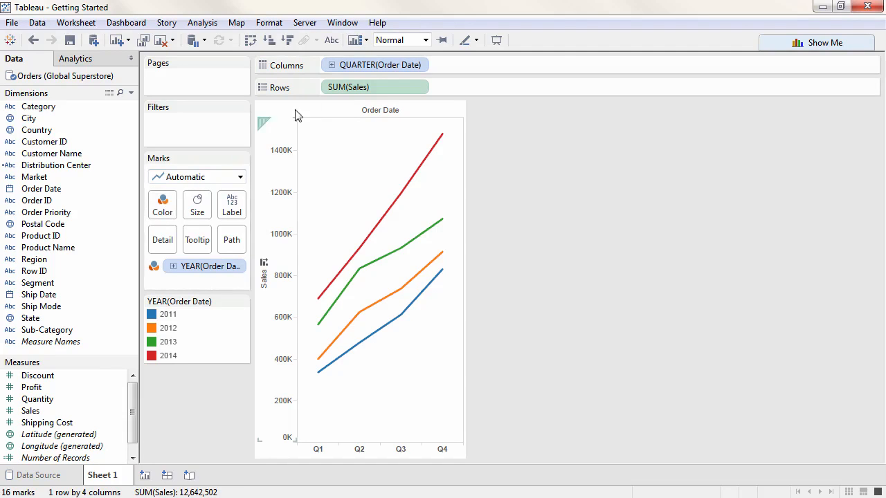
click(420, 66)
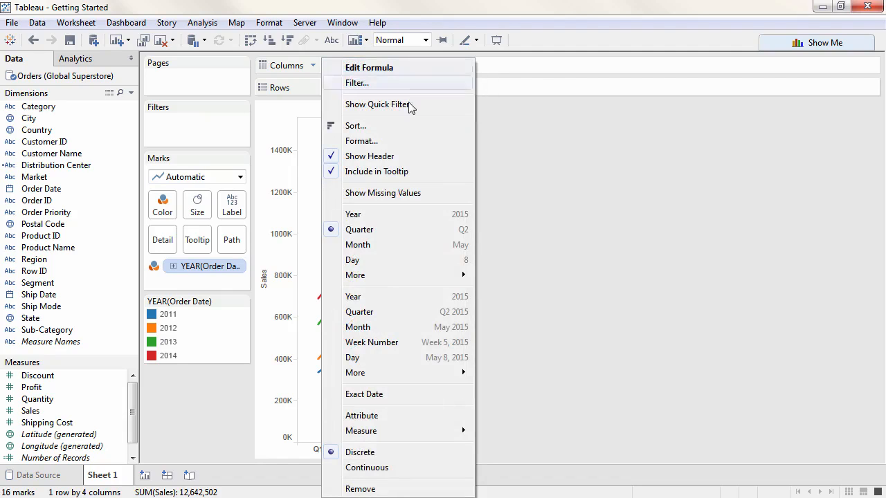
click(394, 246)
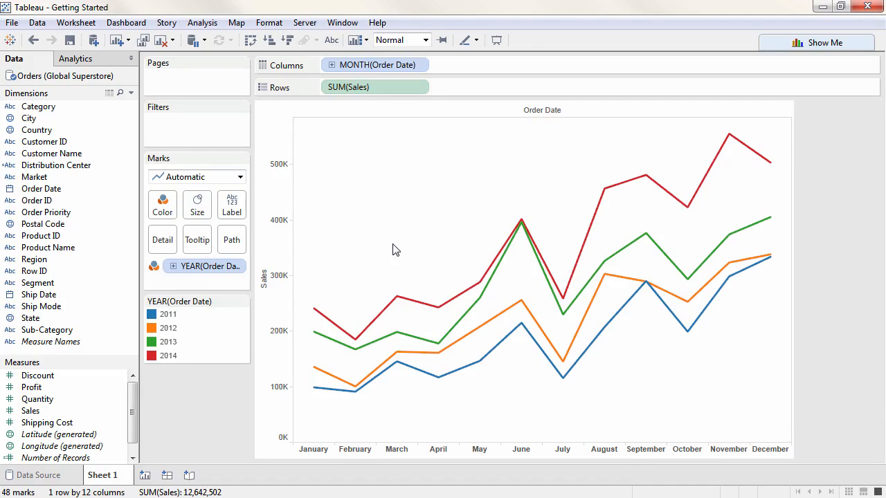
Try Average as the aggregation of the Sales measure in the rows, and undo that change
click(420, 88)
mouse_move(402, 248)
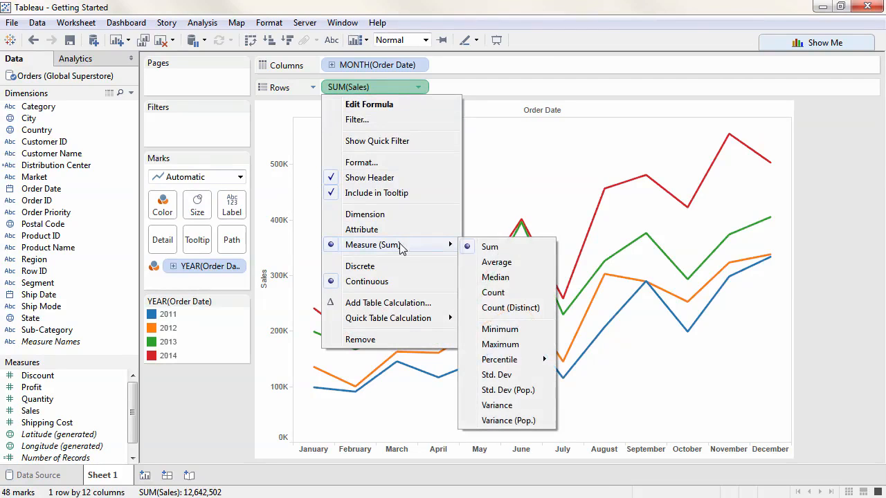
click(491, 267)
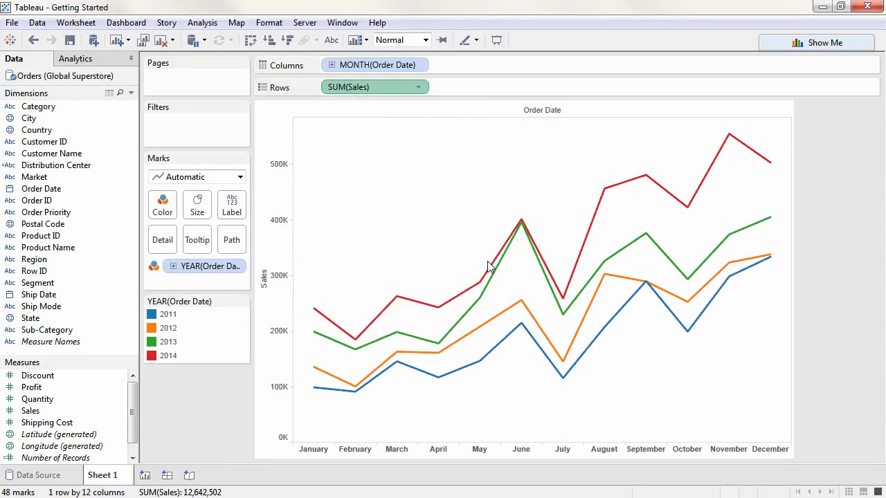
click(33, 40)
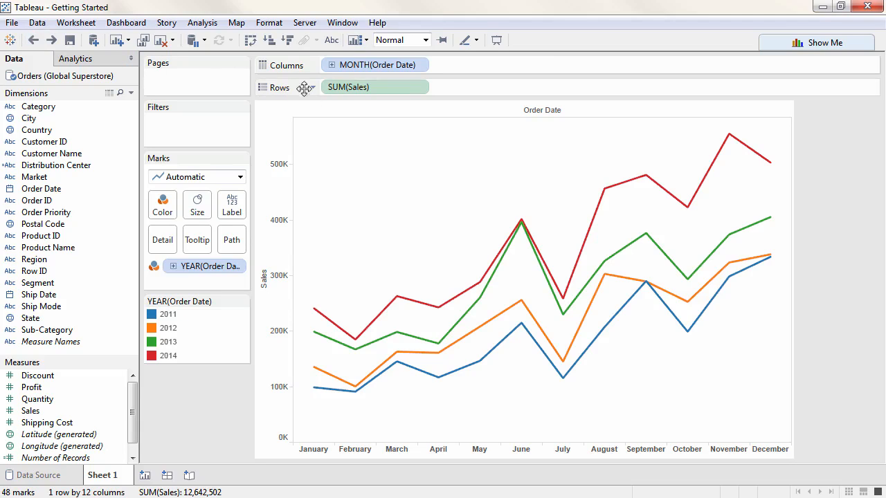
Apply the Year over Year Growth quick table calculation to the Sales measure in the rows
click(419, 90)
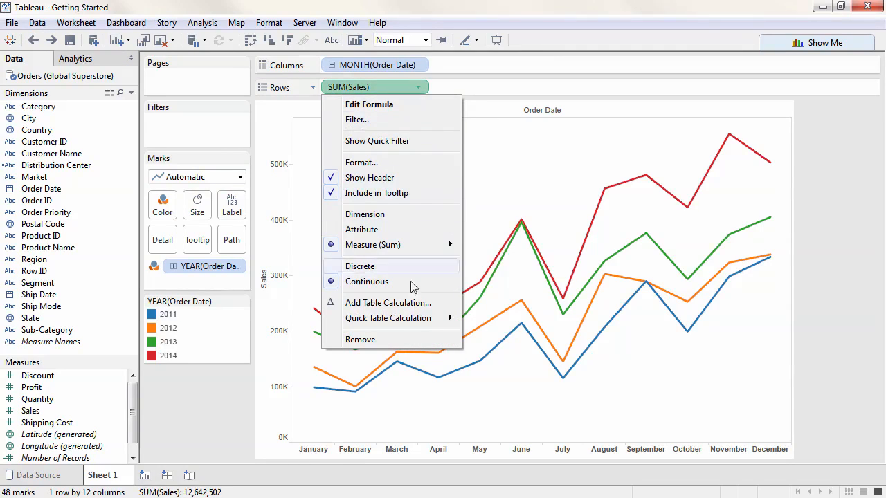
mouse_move(409, 322)
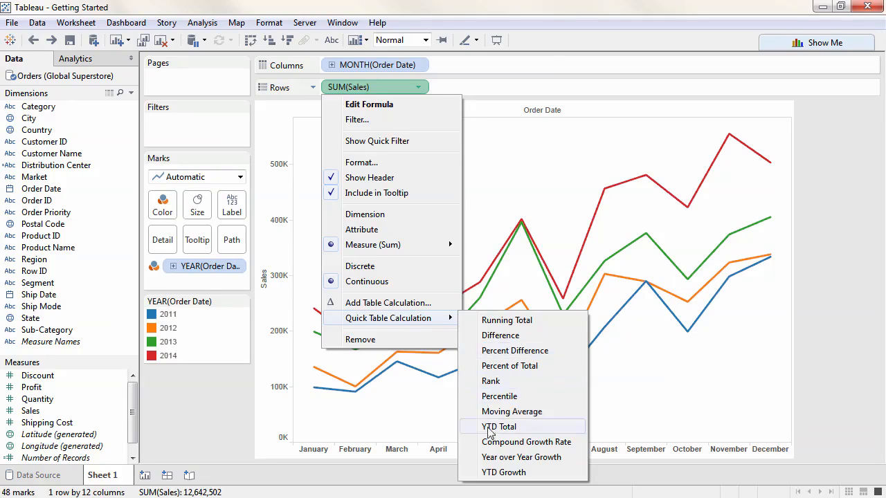
click(499, 457)
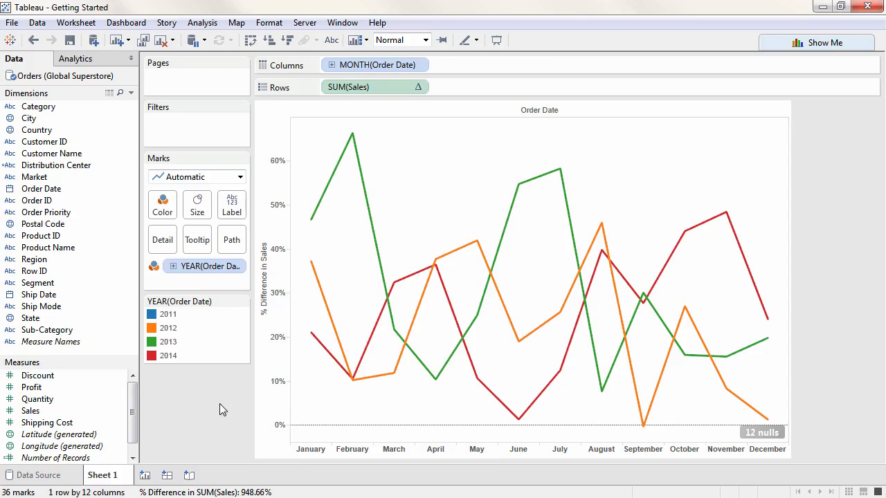
Add plain Sales to the rows as a second measure and move the year-over-year growth calculation from the rows to the tooltip
mouse_move(104, 414)
mouse_down()
mouse_move(305, 251)
mouse_move(460, 87)
mouse_up()
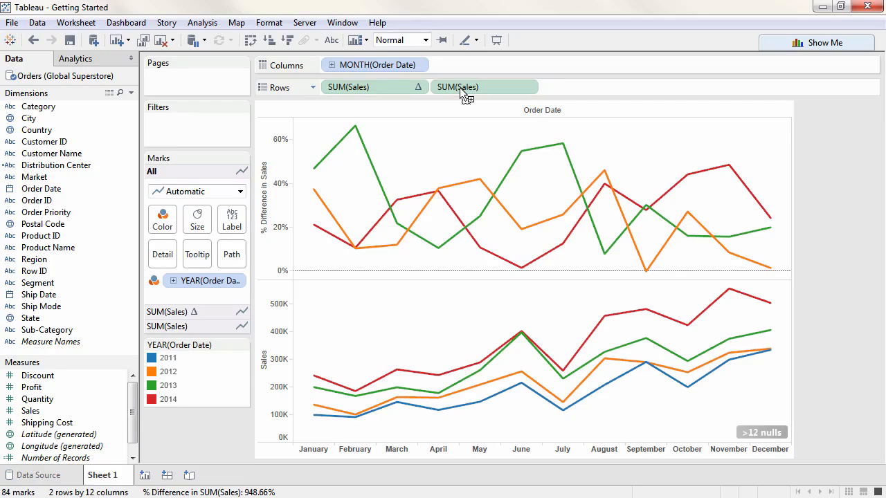
mouse_move(383, 88)
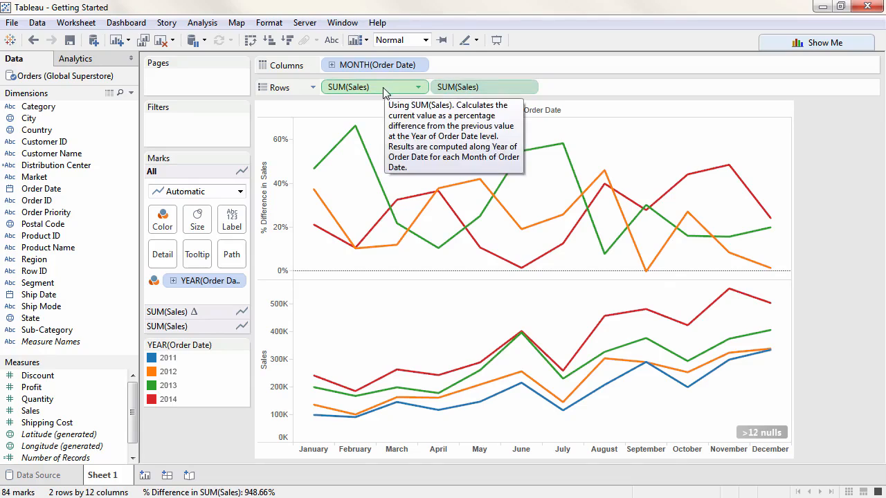
drag(383, 87, 201, 251)
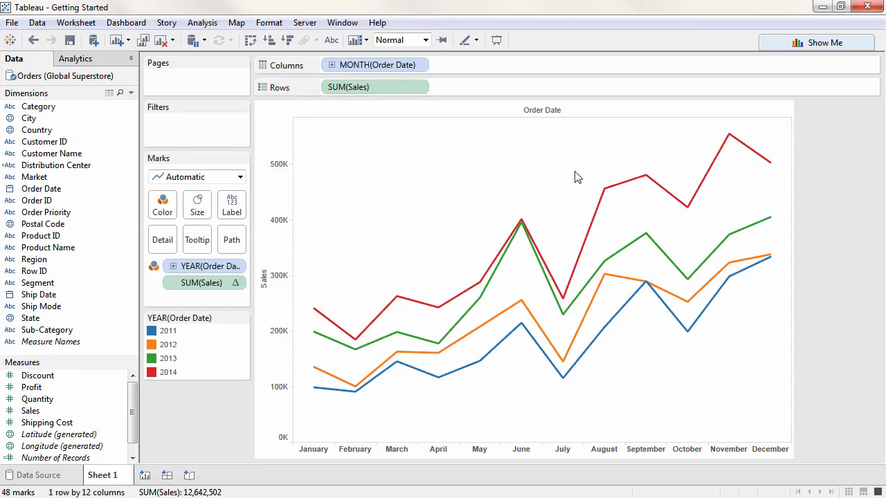
mouse_move(645, 179)
Split the monthly Sales chart by Category, placing Category ahead of Sales in the rows
click(56, 109)
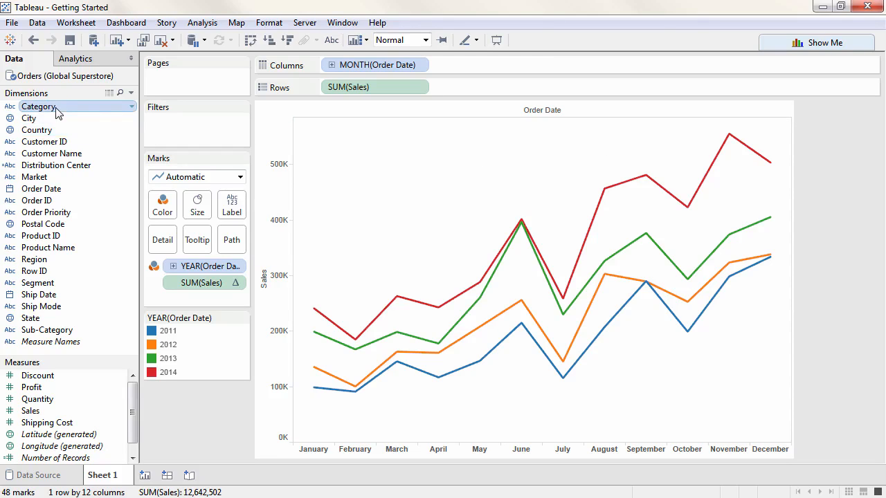
drag(57, 109, 331, 96)
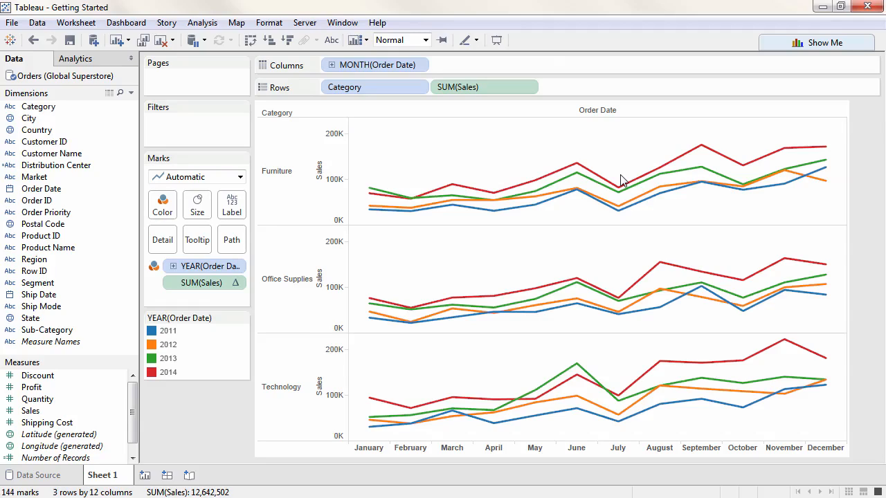
Add an area annotation around August in the chart reading "This is our annual back to school sale"
right_click(635, 134)
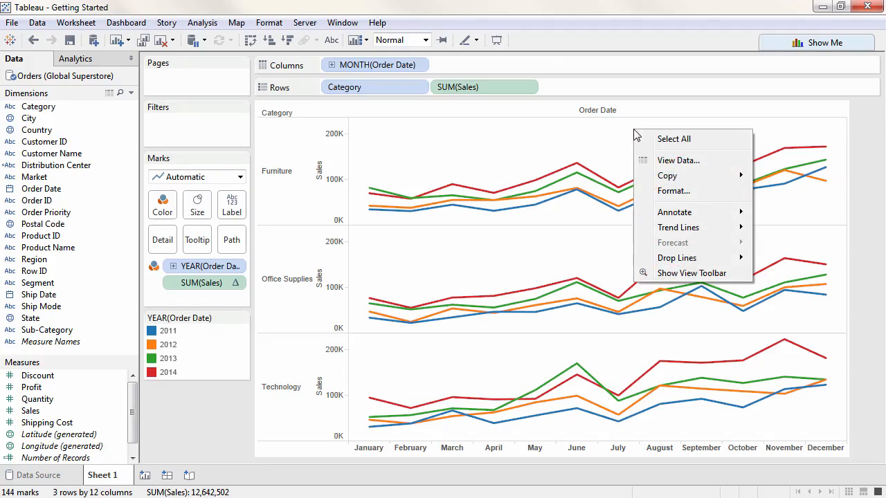
mouse_move(665, 216)
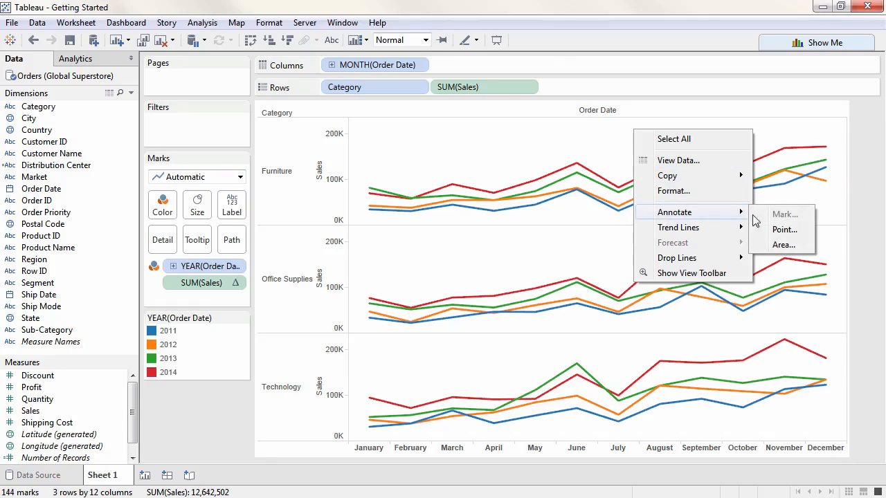
click(783, 246)
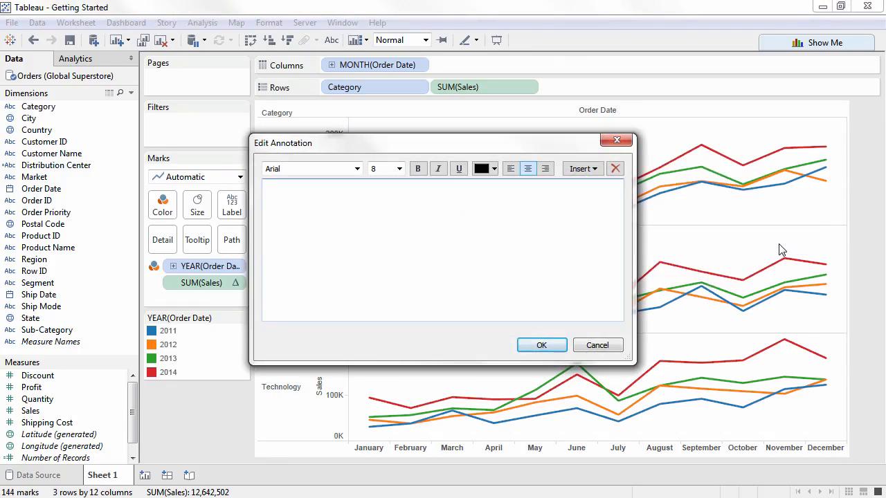
text(This is our annual back to school sale)
click(543, 346)
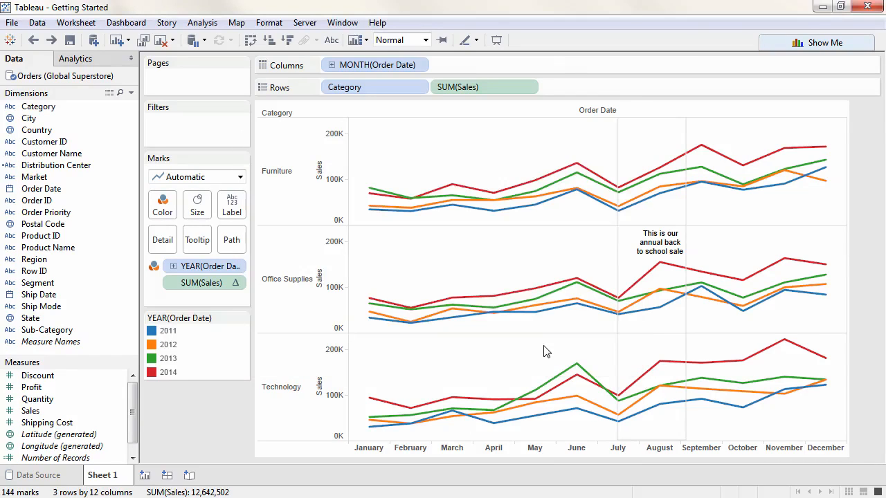
right_click(544, 351)
mouse_move(582, 243)
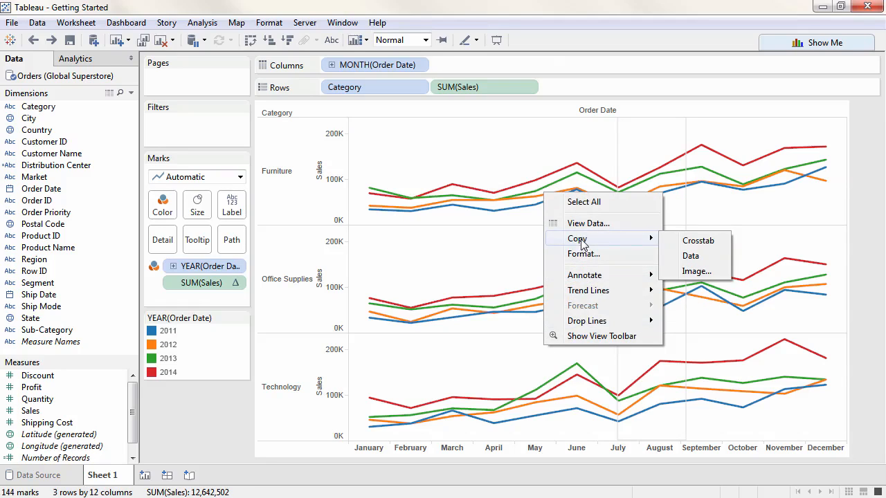
click(685, 272)
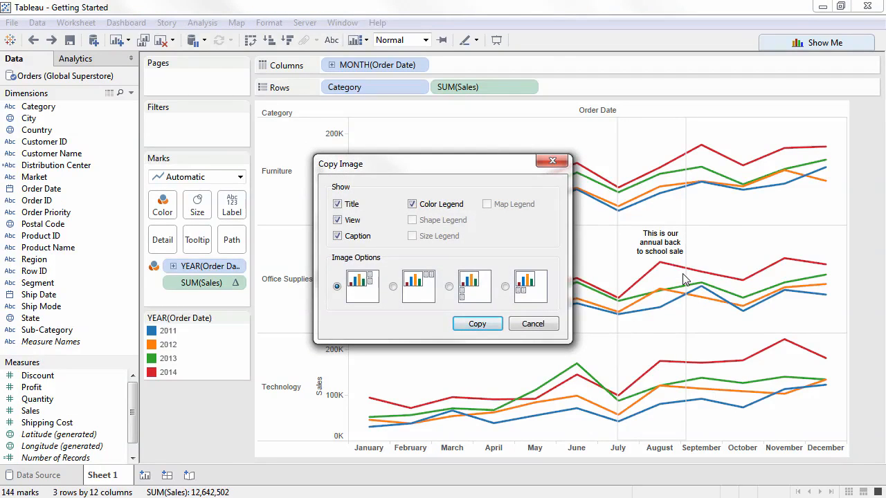
click(526, 328)
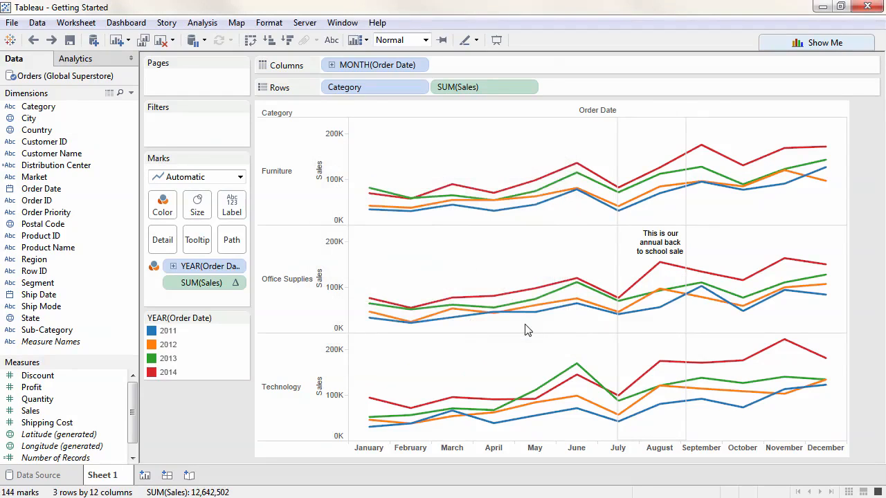
Rename the Sheet 1 worksheet as Sales Seasonality
right_click(117, 477)
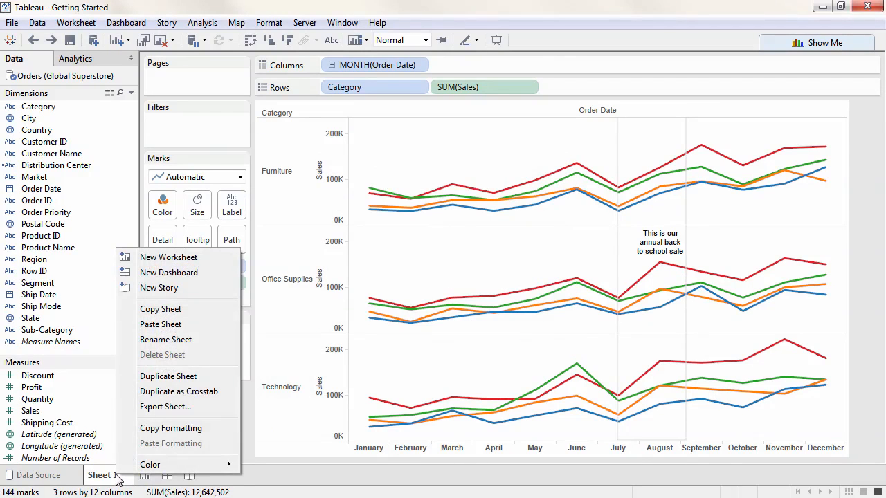
click(163, 342)
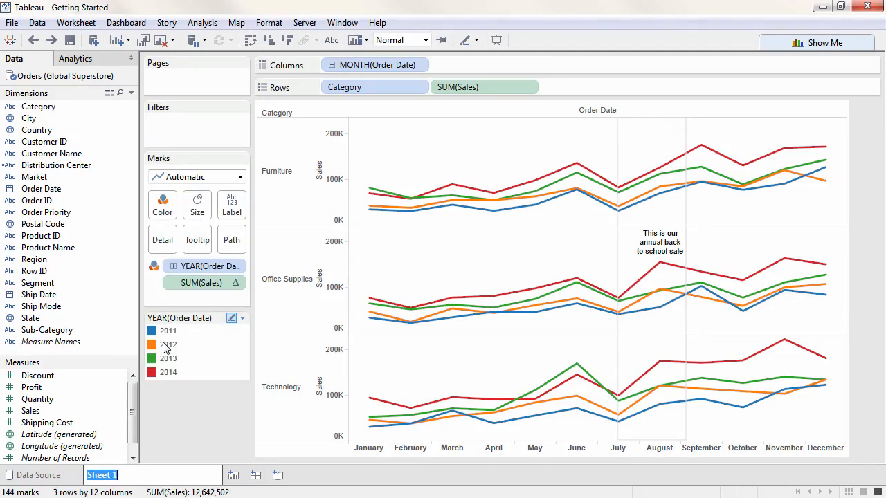
text(Sales Seasonality)
key(Return)
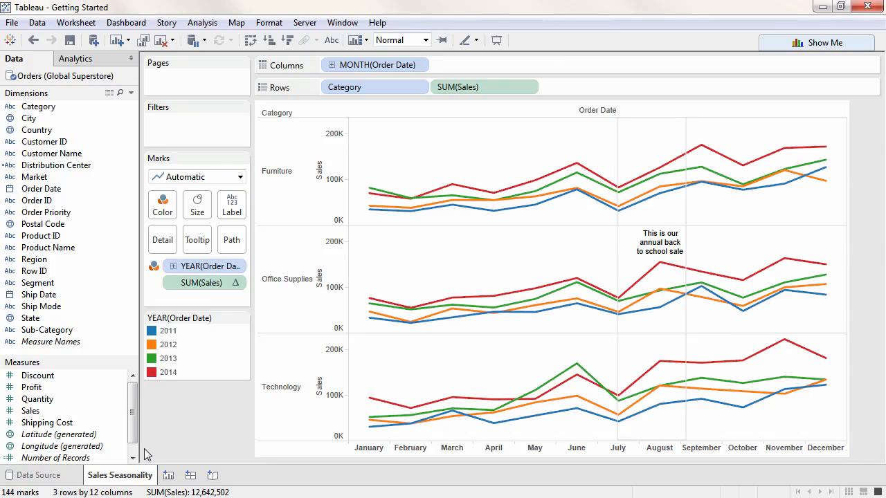
Copy the view's data, switch to Excel to paste it from cell A1 of Book2, select the % Difference in Sales header, and return to Tableau
right_click(394, 363)
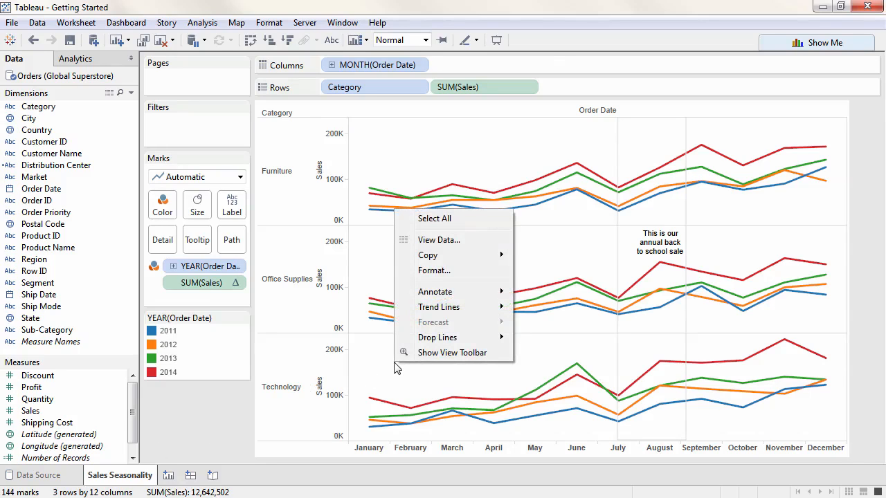
mouse_move(440, 258)
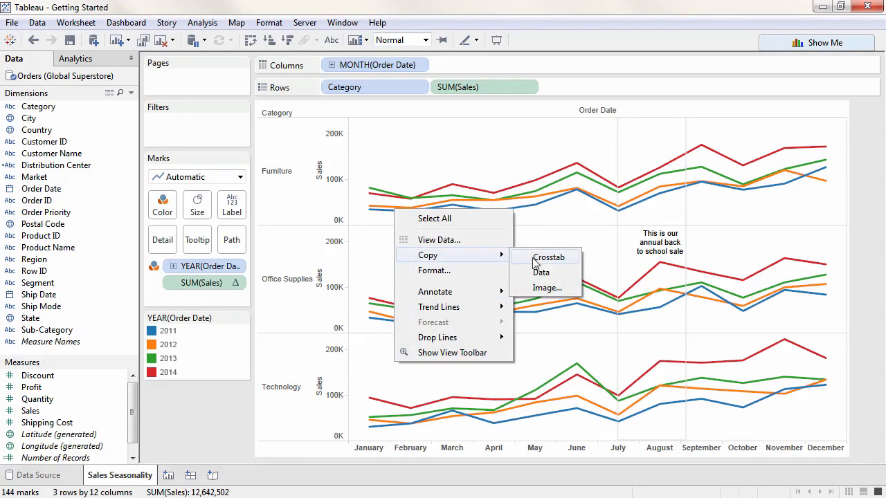
click(541, 273)
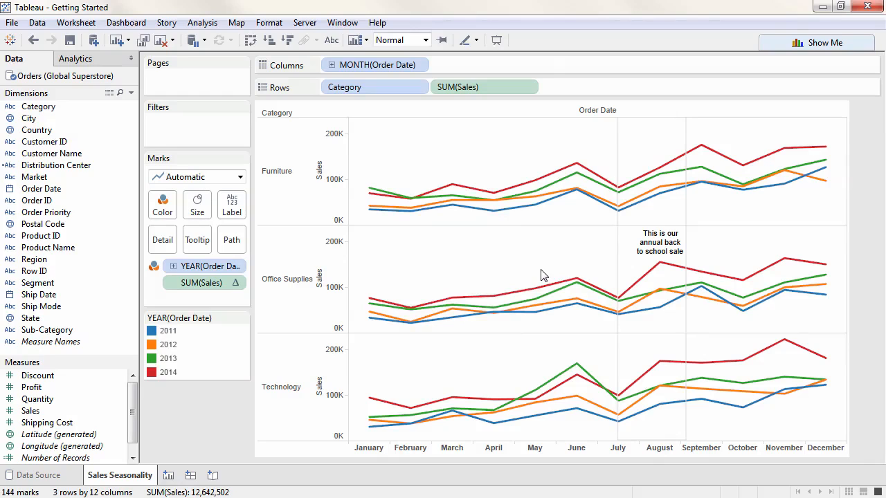
key(alt+Tab)
key(ctrl+v)
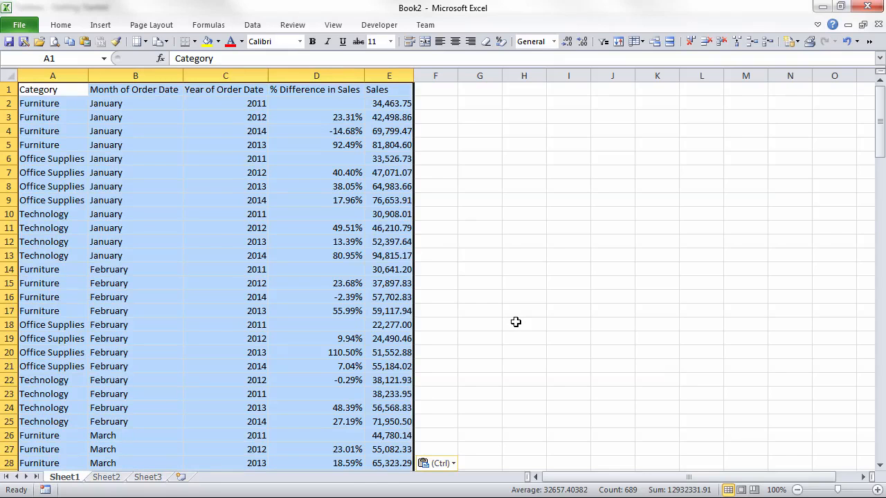
click(331, 89)
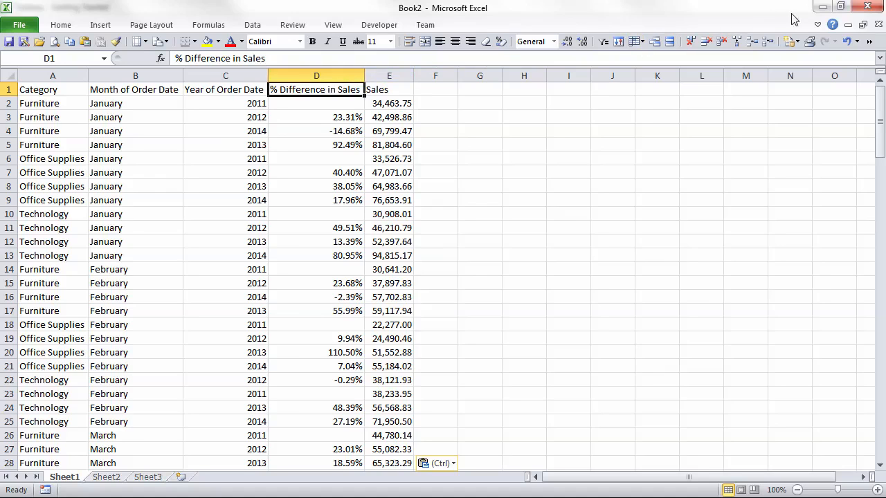
click(823, 8)
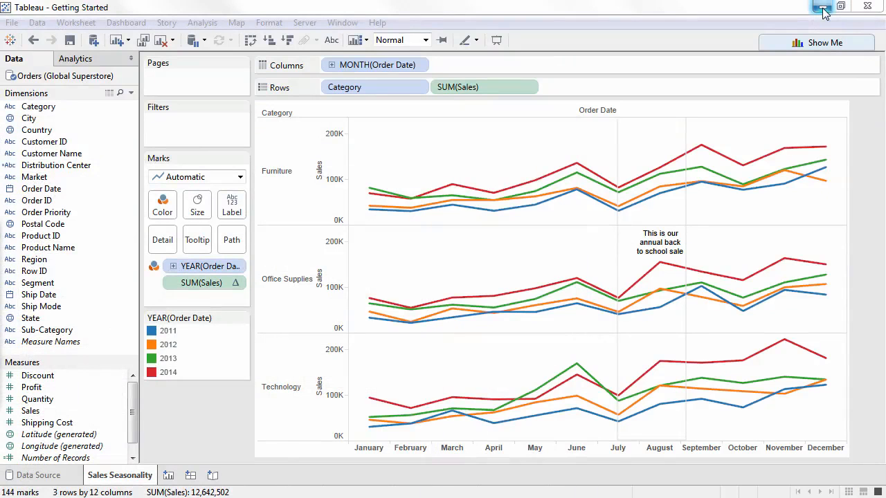
Duplicate the Sales Seasonality worksheet as a crosstab
right_click(148, 475)
click(185, 396)
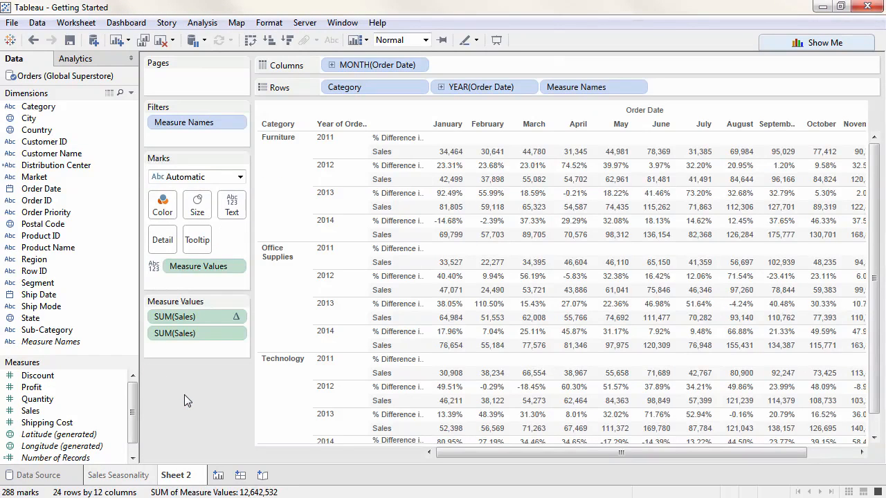
Swap the crosstab's rows and columns and move Category in front of MONTH(Order Date) on Rows
click(249, 43)
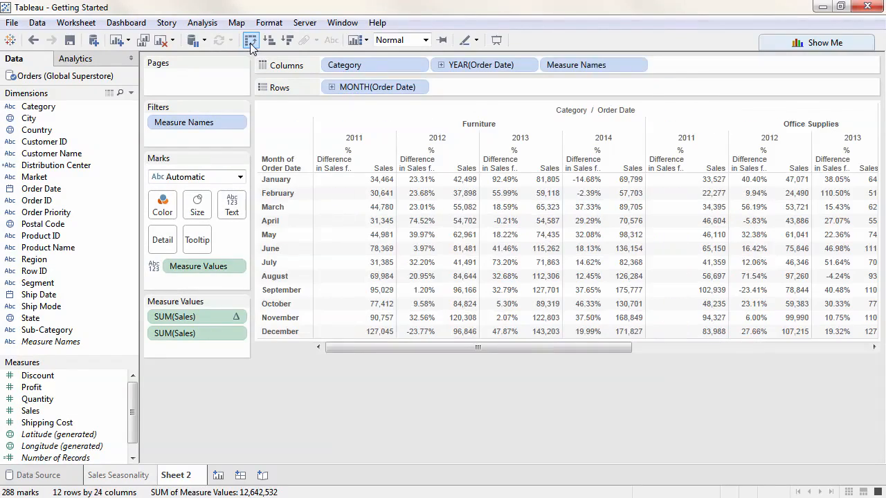
drag(341, 67, 326, 89)
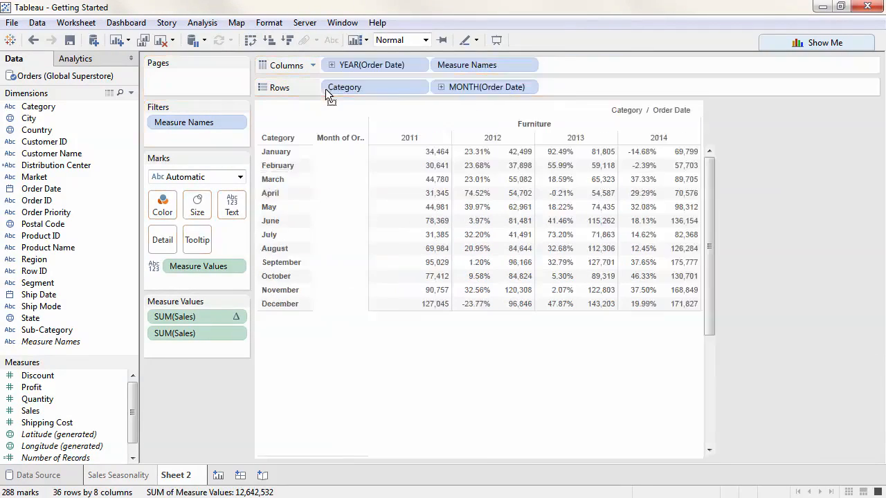
Fit the crosstab to Entire View and color its values by Profit
click(426, 41)
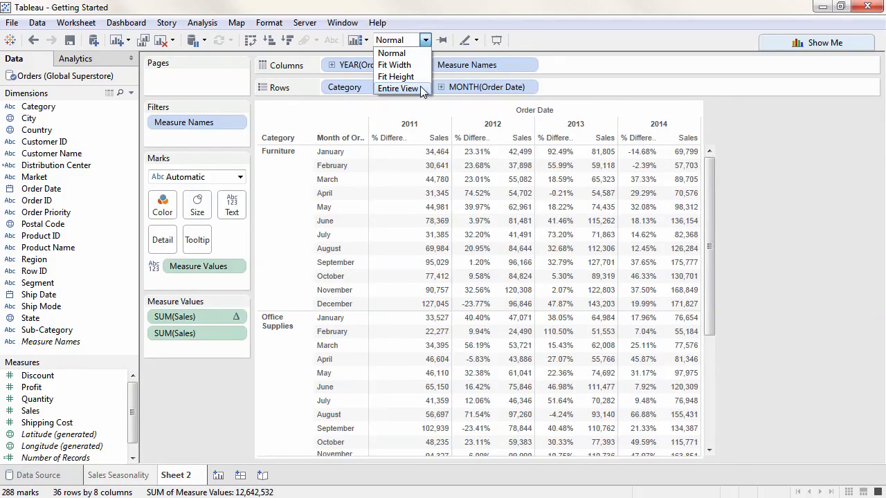
click(398, 89)
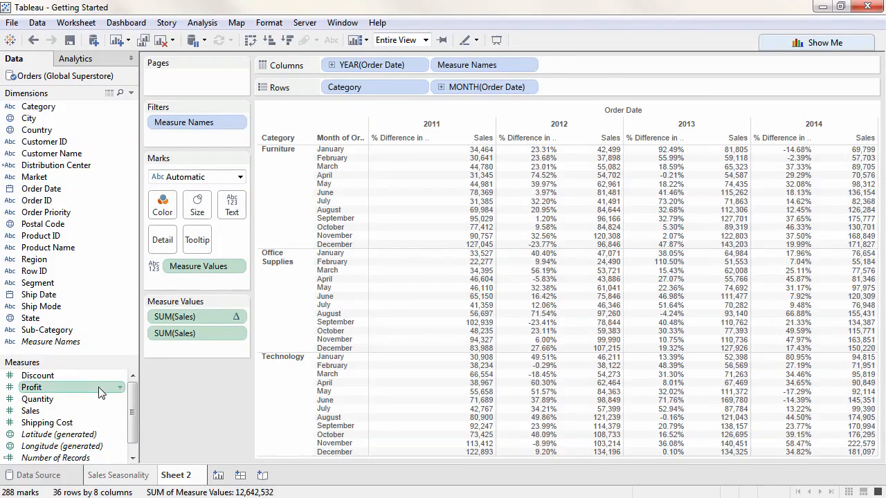
mouse_move(99, 393)
mouse_down()
mouse_move(149, 267)
mouse_move(160, 209)
mouse_move(169, 218)
mouse_up()
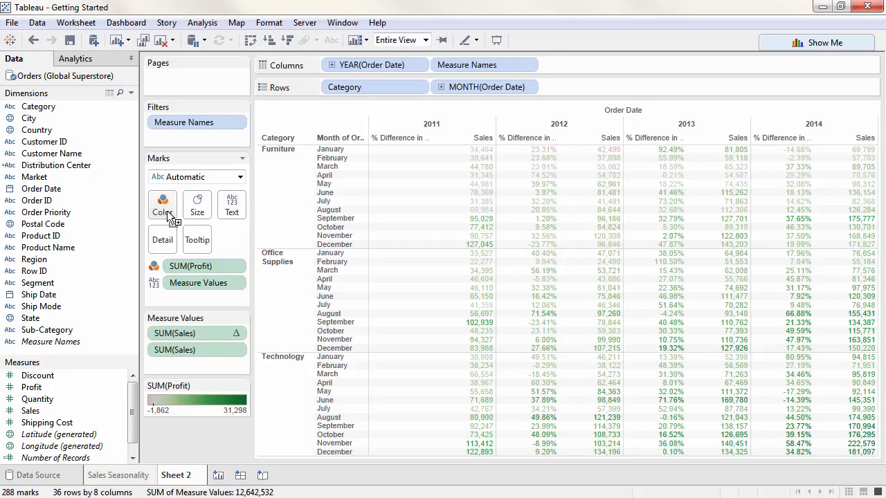
Try a stepped Profit color scale with 6 steps and the full color range, and undo the color change
click(164, 208)
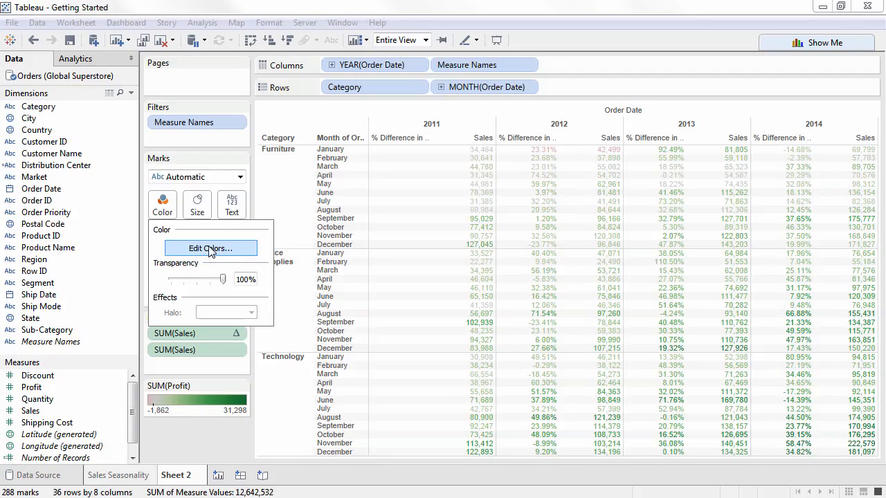
click(212, 248)
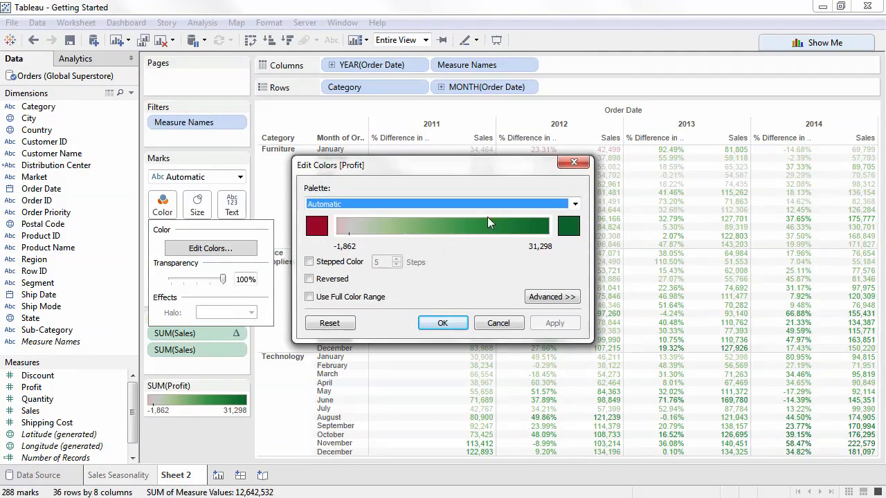
click(571, 203)
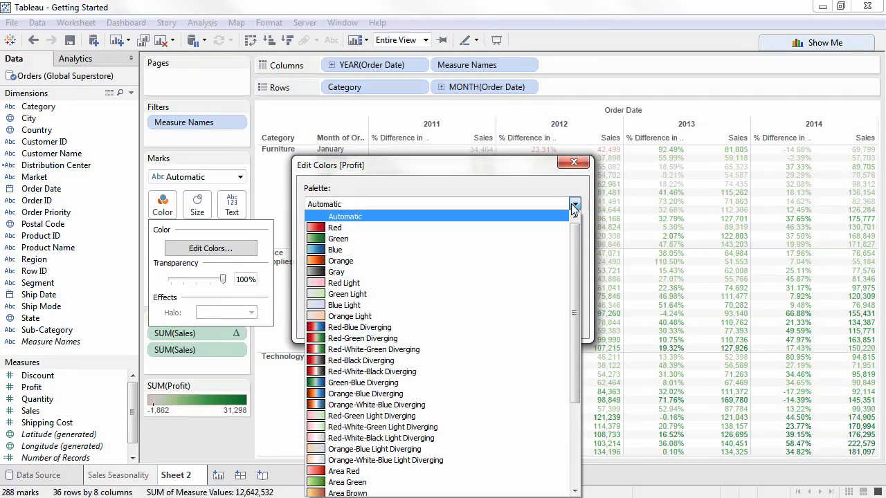
click(571, 204)
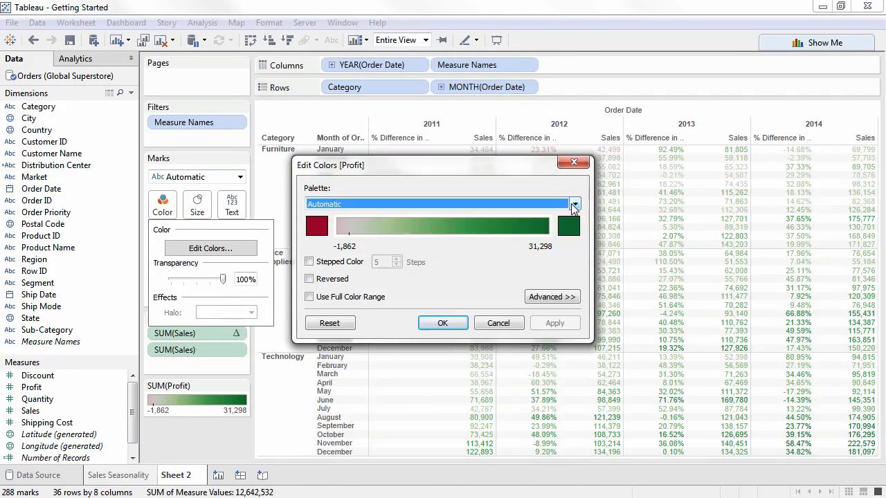
click(309, 296)
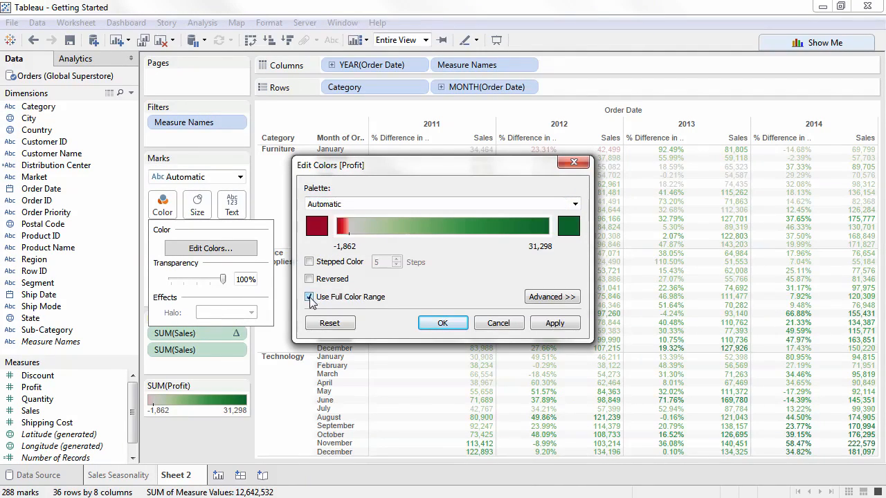
click(309, 262)
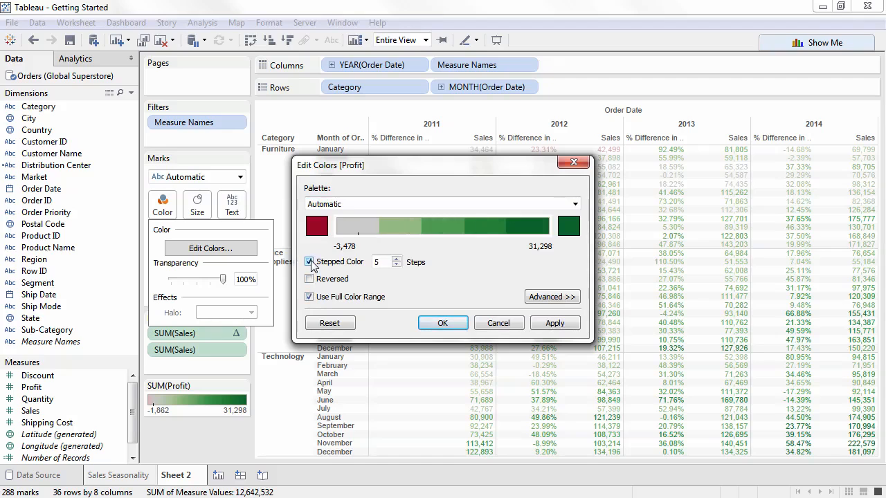
click(396, 258)
click(440, 323)
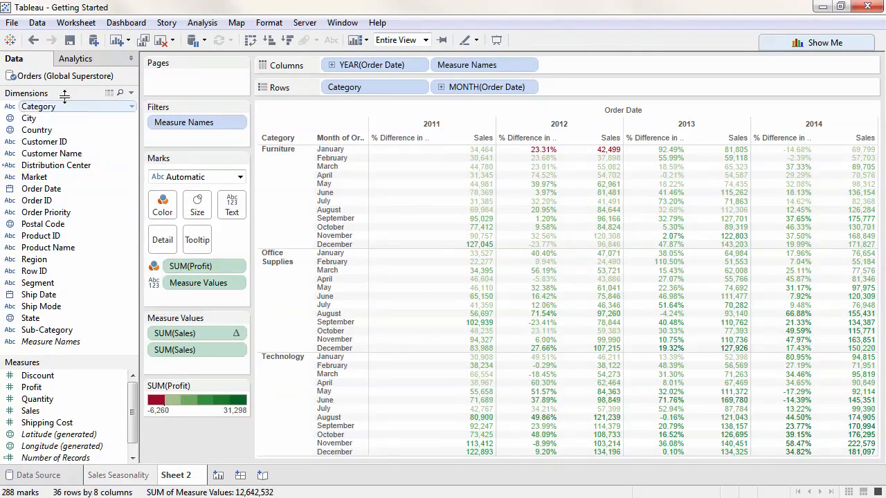
click(32, 41)
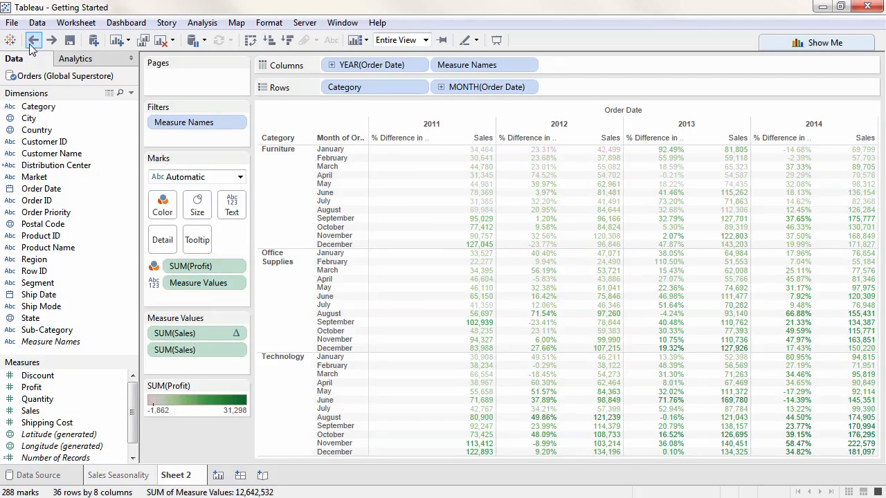
Change the crosstab's mark type to Square and show the mark labels over the colored cells
click(240, 177)
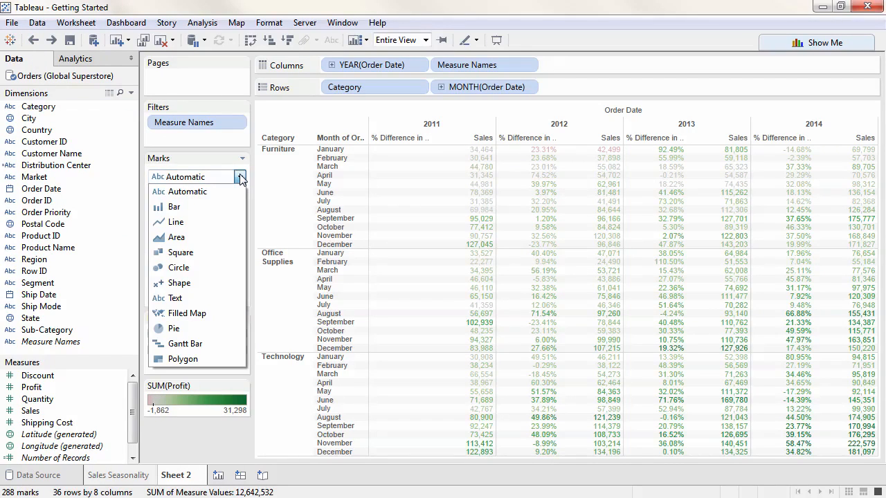
click(213, 250)
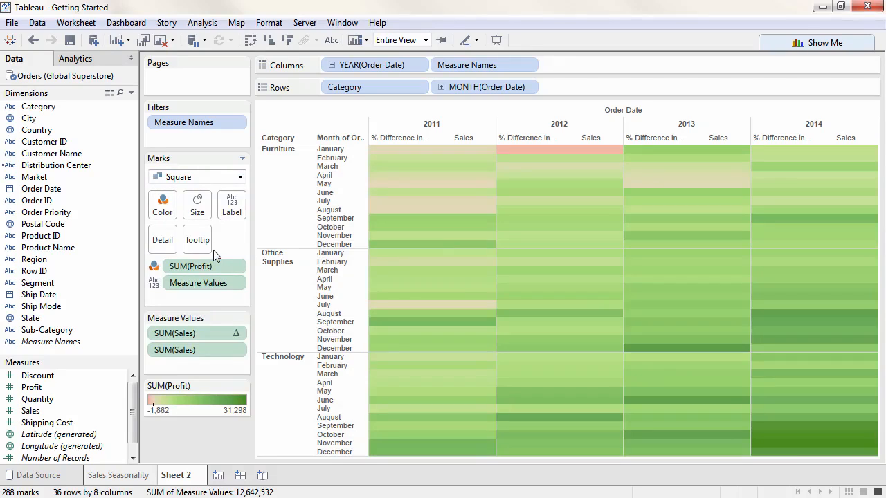
click(232, 208)
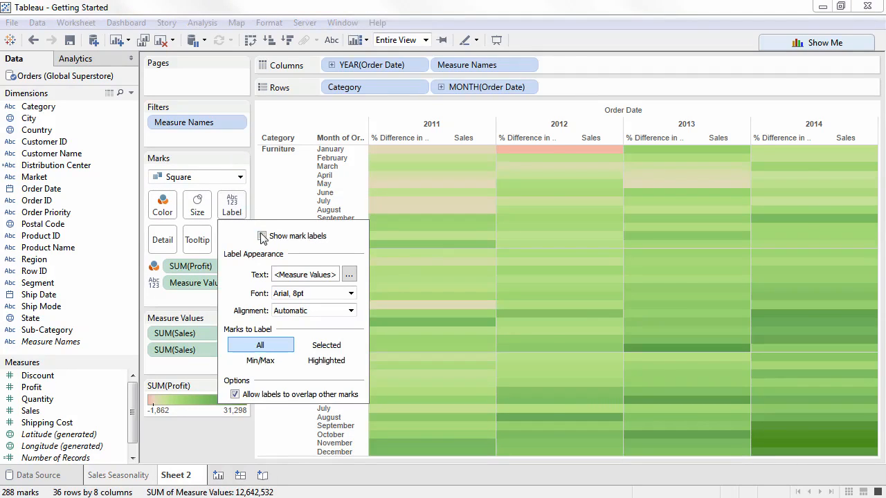
click(262, 236)
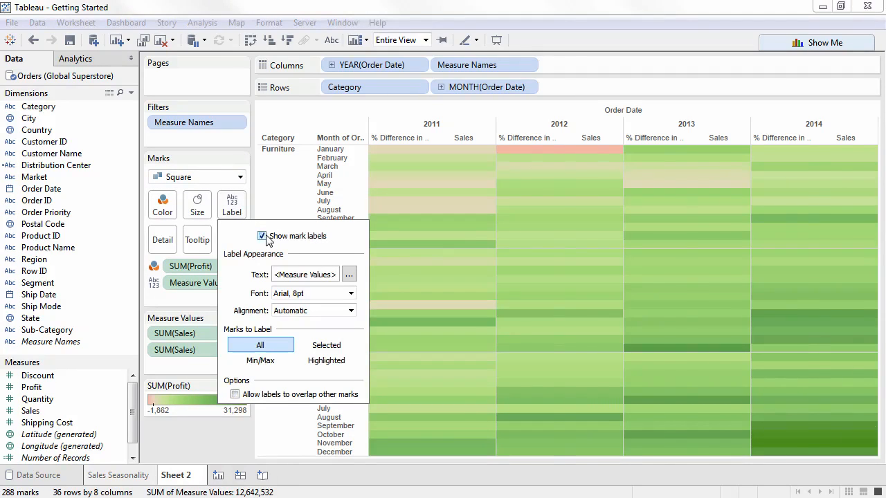
click(216, 247)
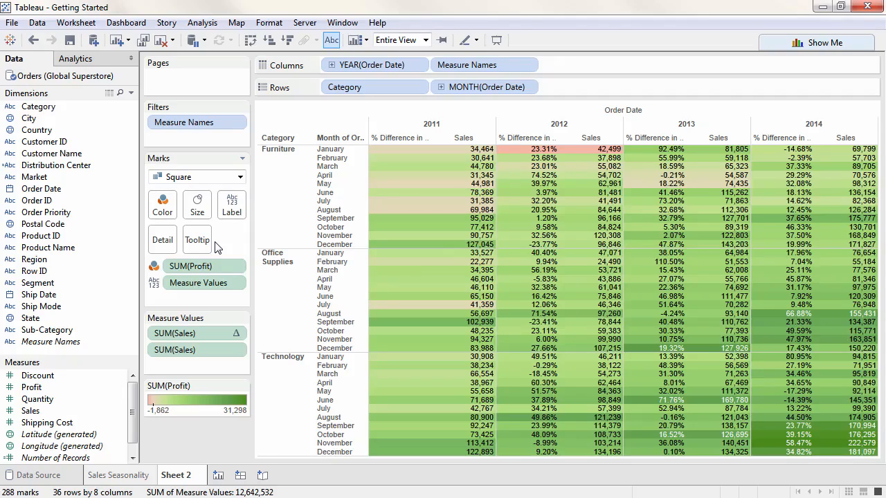
Rename the Sheet 2 worksheet as Crosstab
double_click(186, 475)
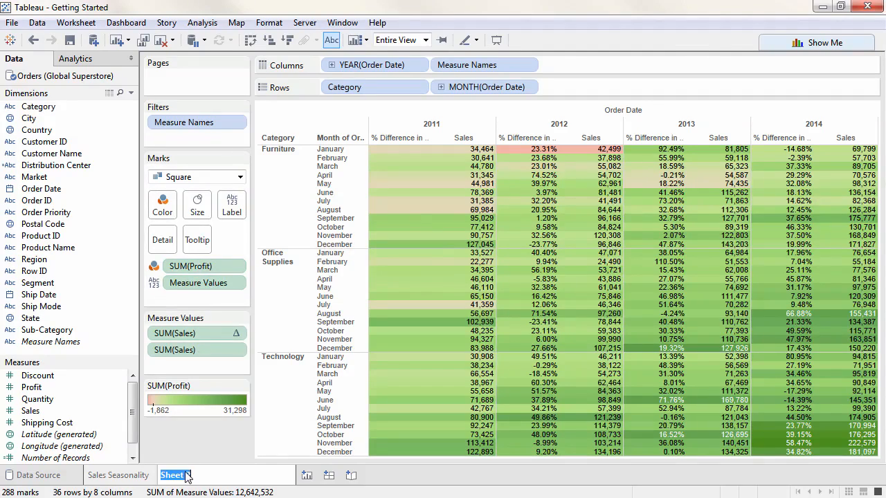
text(Crosstab)
key(Return)
Add a new worksheet and open Show Me, placing it next to the list of data fields
click(222, 477)
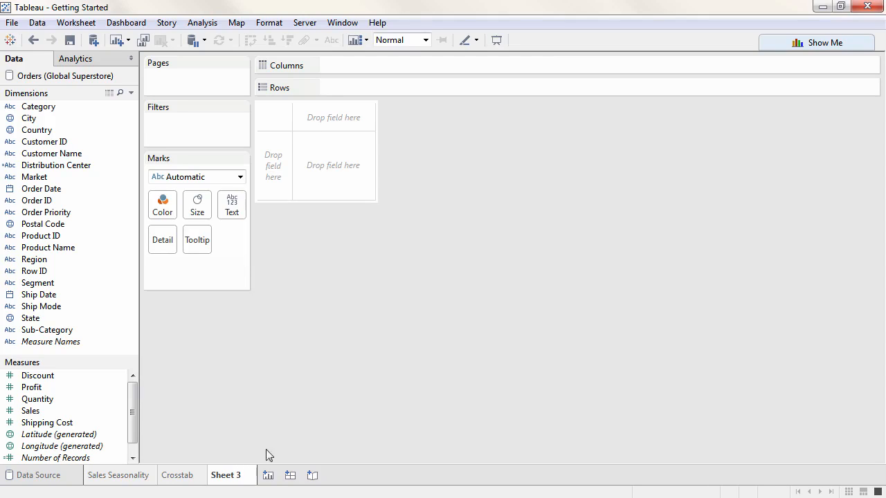
click(815, 45)
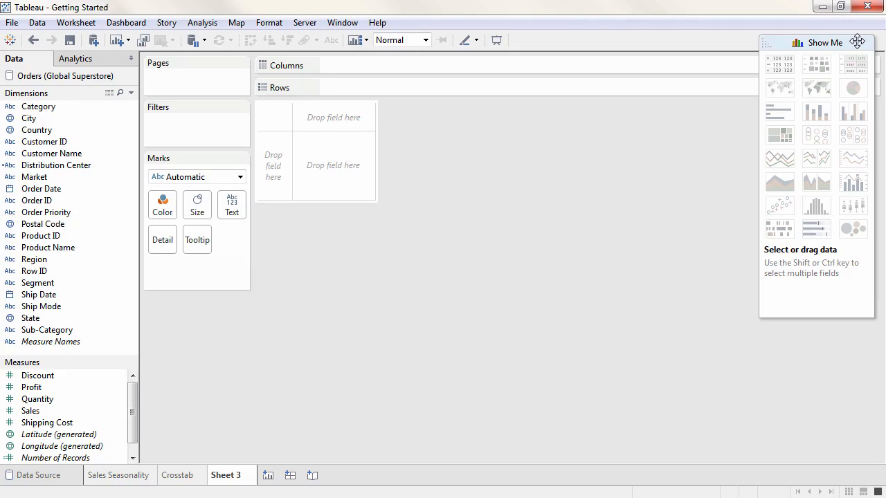
drag(857, 42, 243, 156)
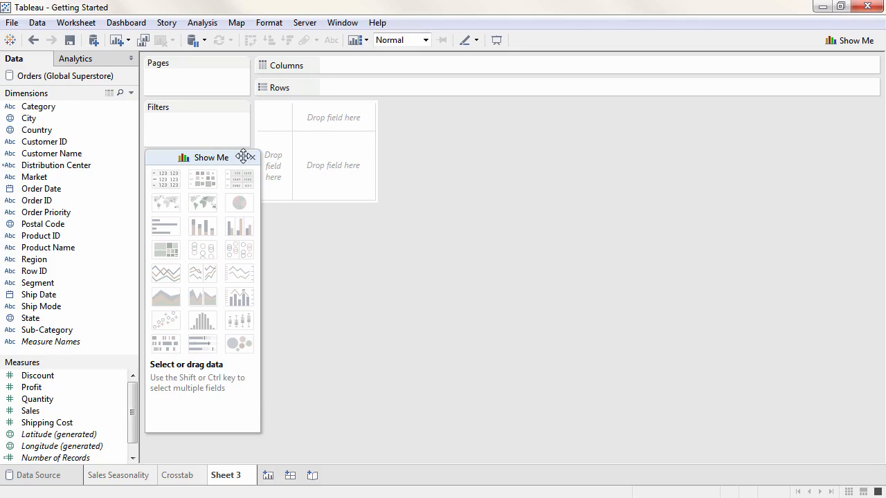
Visualize Sales by Country with Show Me, trying horizontal bars and settling on a symbol map, and close Show Me
click(102, 410)
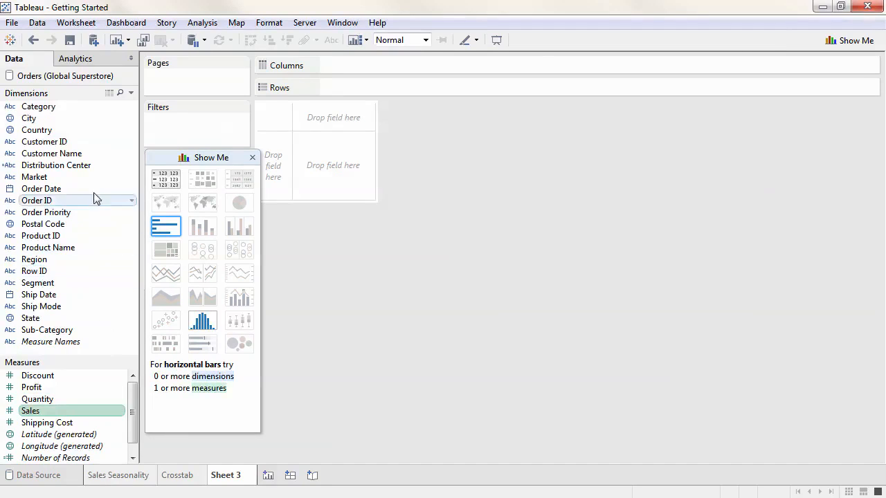
ctrl+click(95, 131)
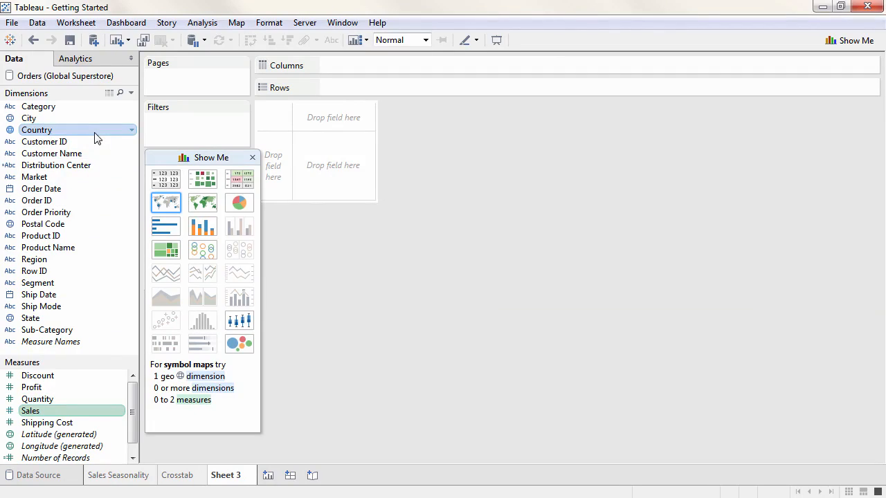
click(161, 253)
click(165, 228)
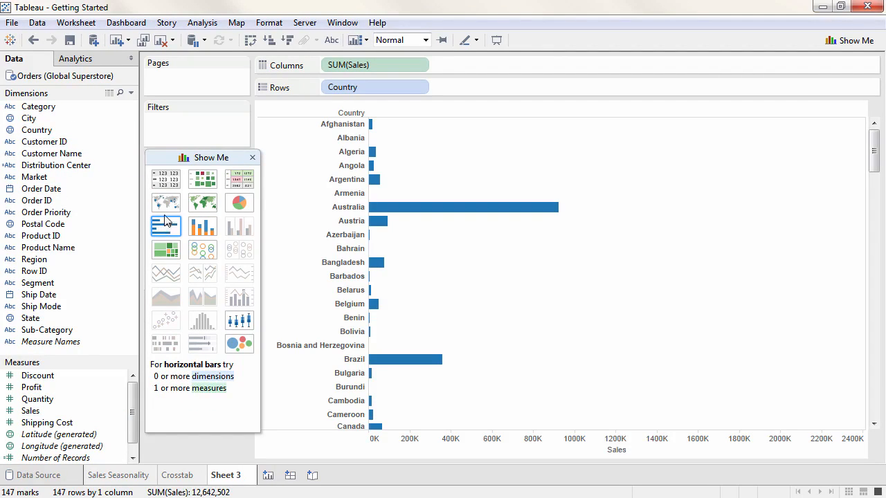
click(166, 200)
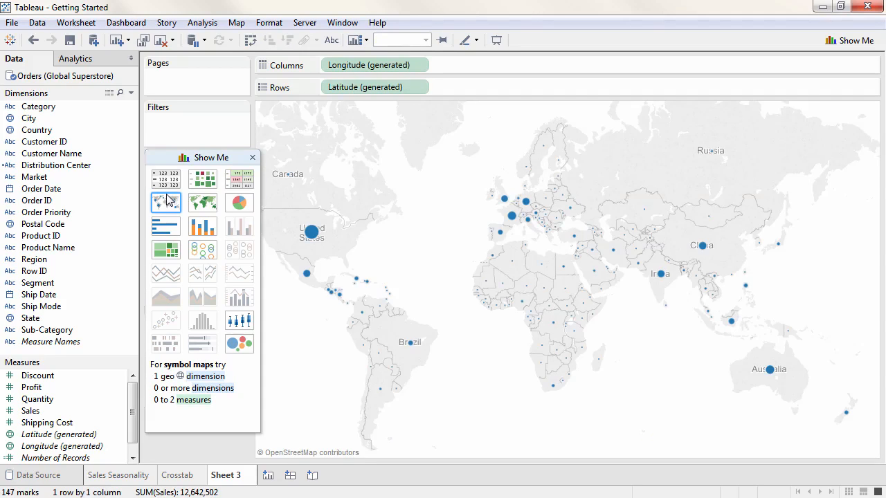
click(252, 158)
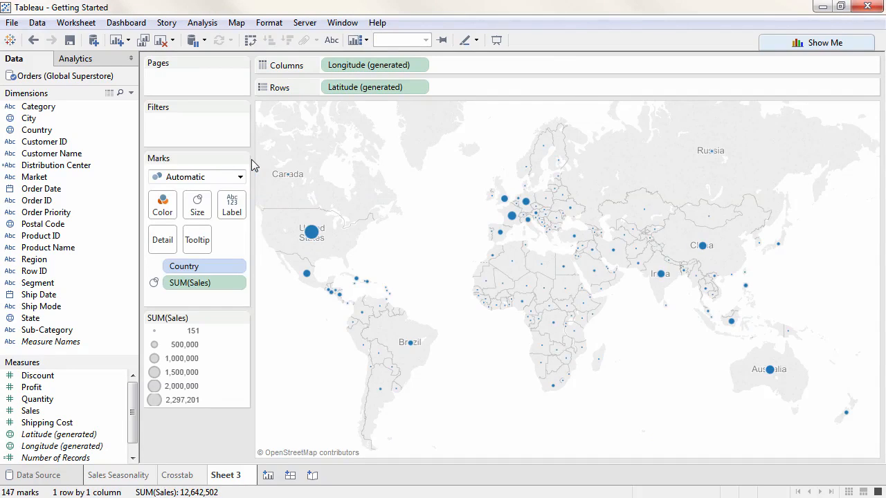
Add State to the map as a further level of detail and enlarge the map's circles
drag(93, 319, 411, 259)
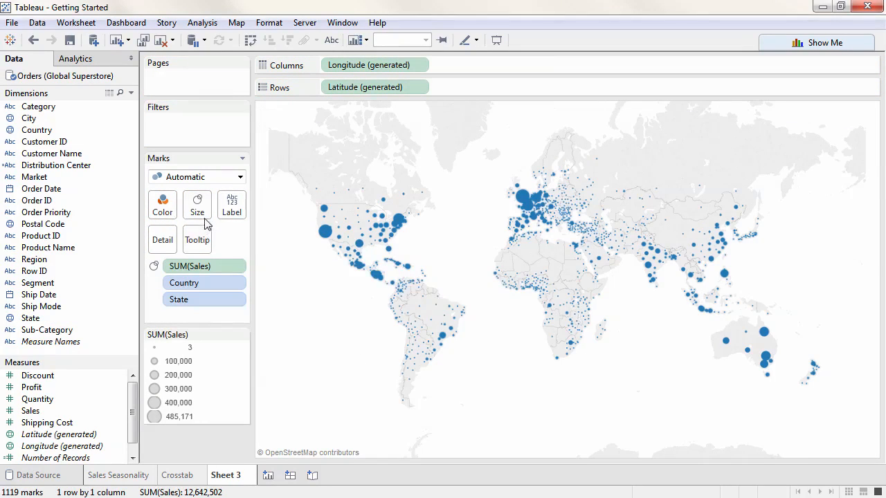
click(203, 220)
drag(235, 239, 242, 241)
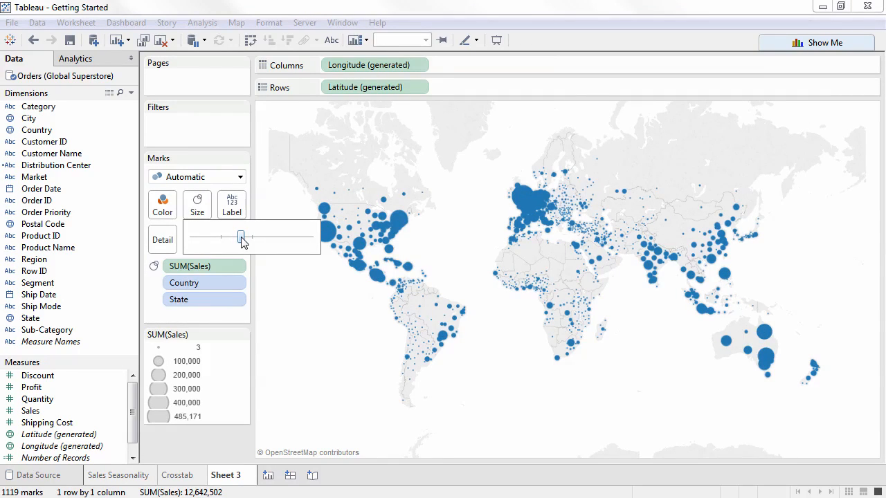
Make the map's circles slightly transparent and give them a dark indigo border
click(164, 215)
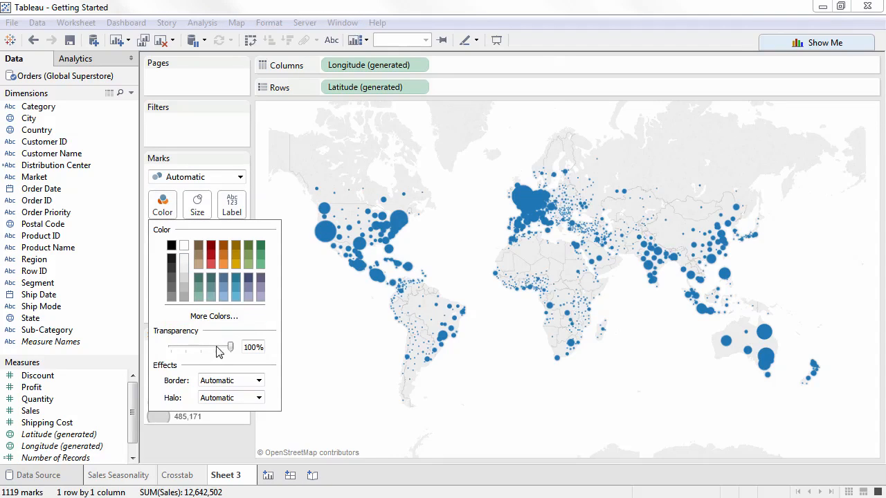
drag(231, 348, 218, 351)
click(235, 381)
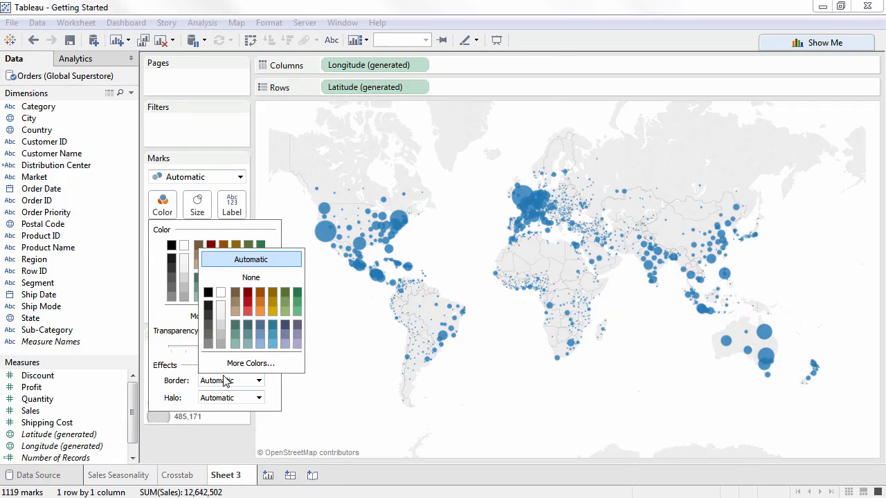
click(286, 326)
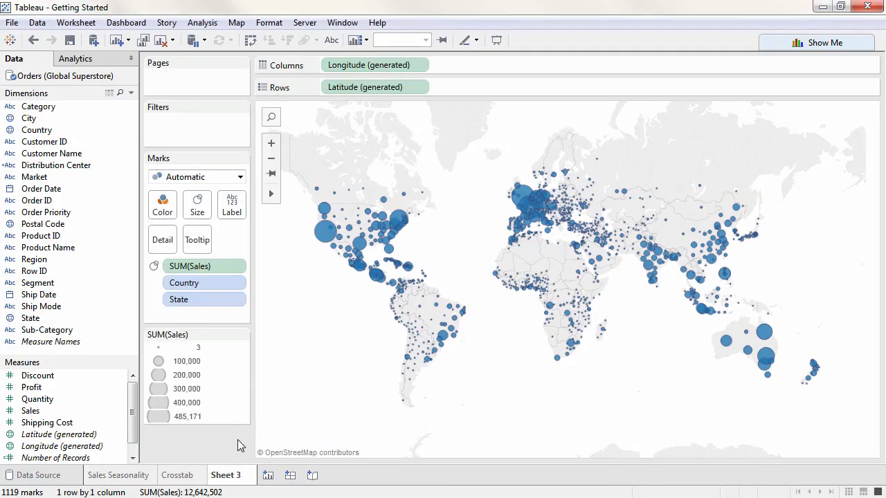
Hide the SUM(Sales) size legend and color the map's circles by Profit
click(245, 335)
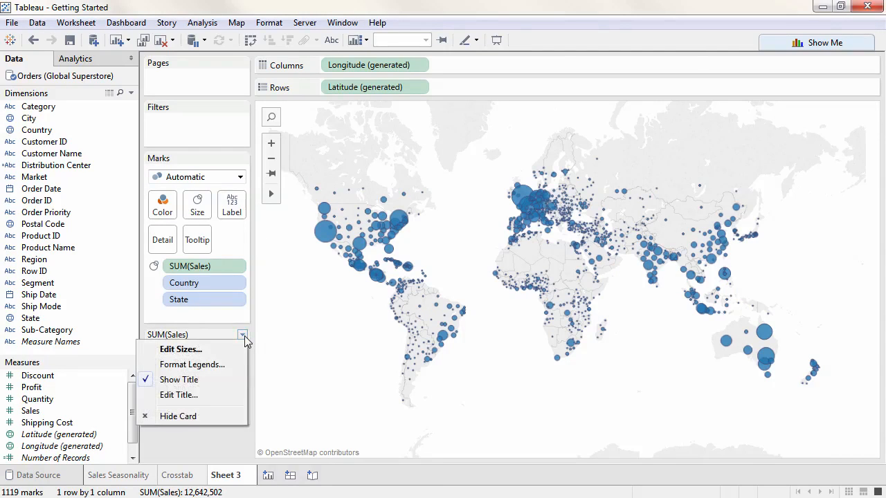
click(220, 414)
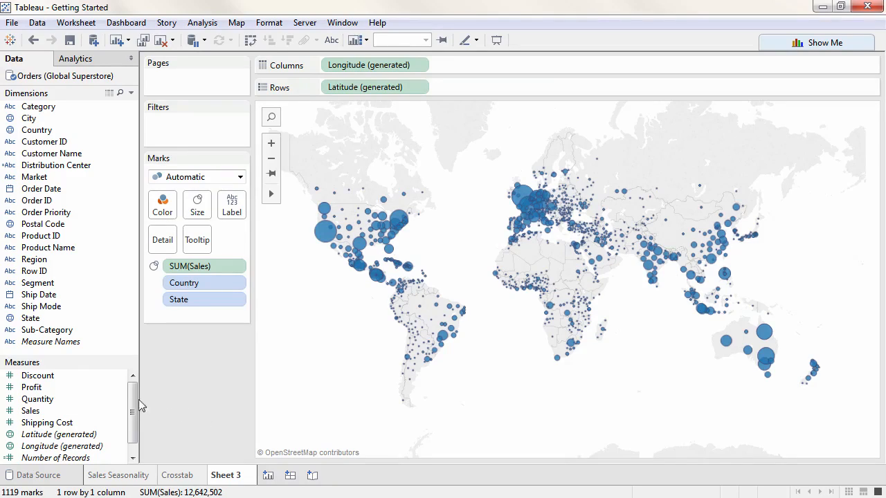
click(86, 387)
drag(86, 388, 170, 210)
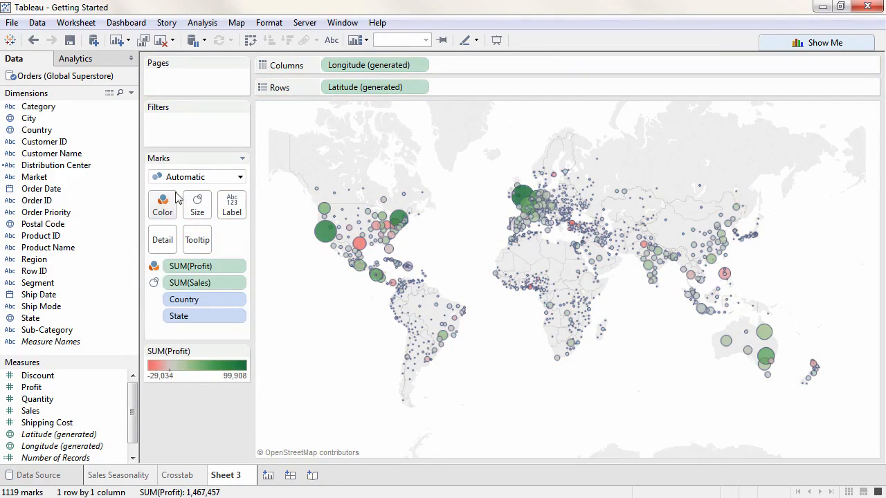
Search the map for United Kingdom to zoom in on it, and reset the map to its full view
click(272, 117)
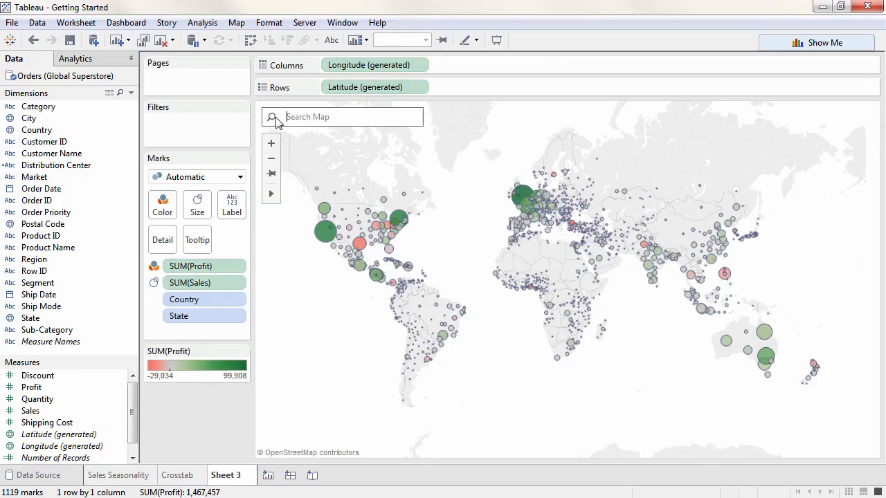
text(Uni)
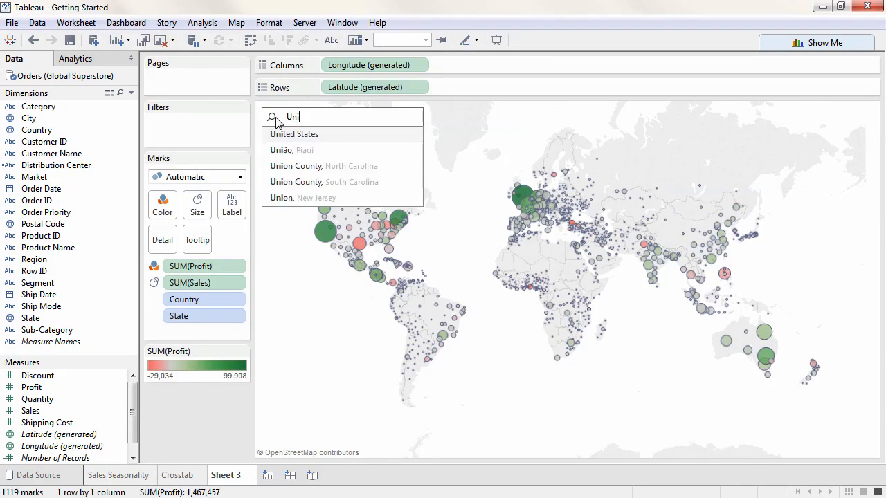
text(ted King)
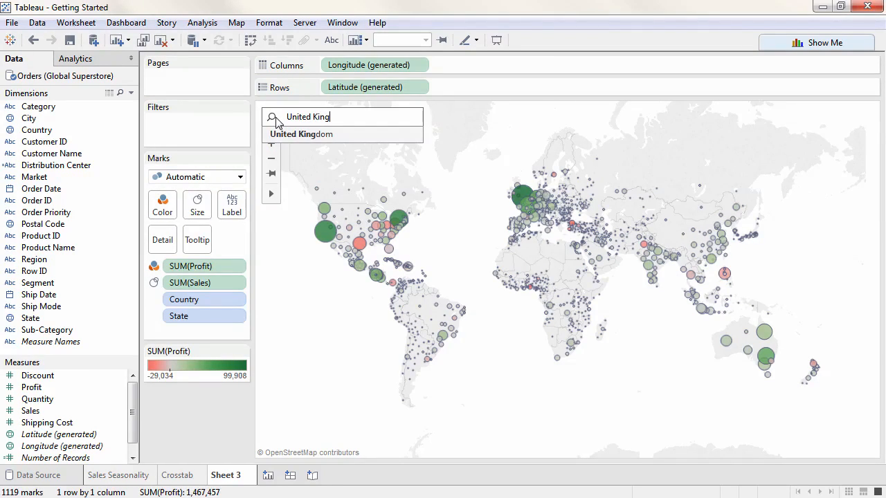
key(Return)
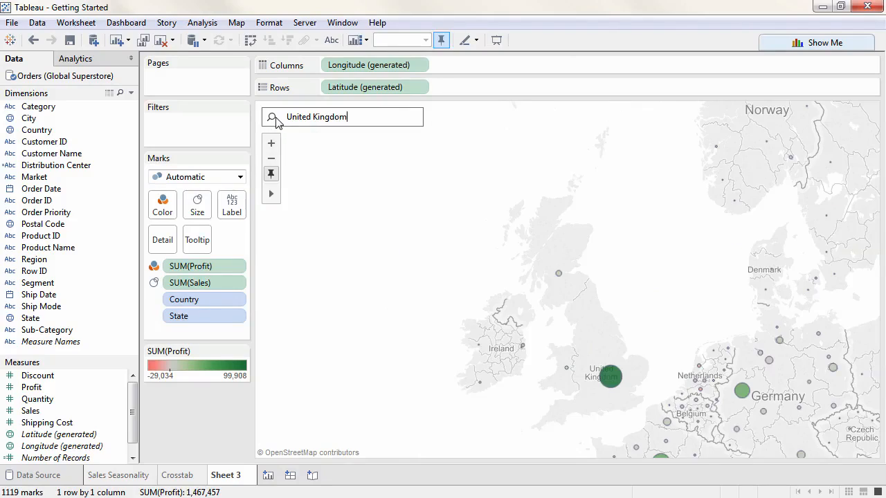
click(272, 175)
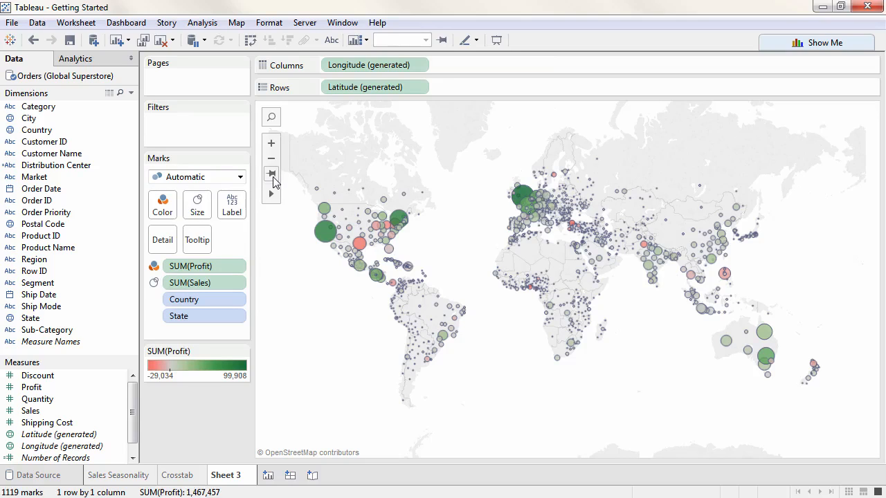
Filter the map by Category, keeping only Furniture
drag(76, 112, 181, 121)
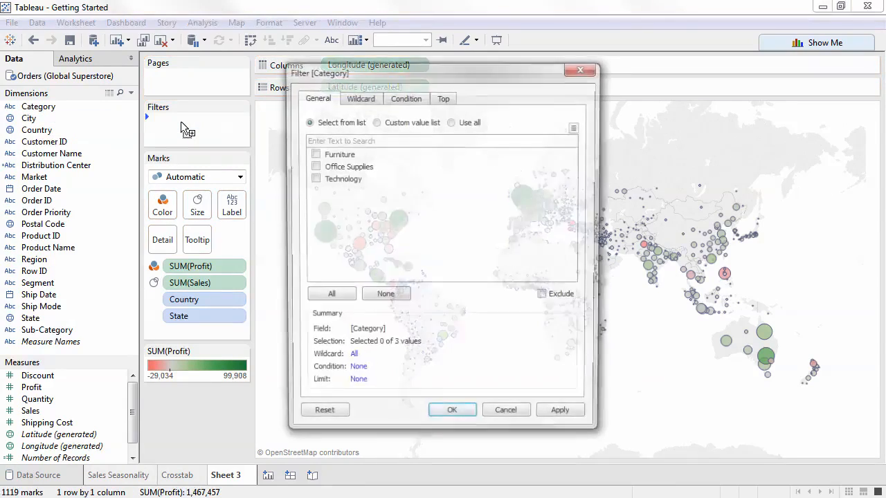
click(313, 154)
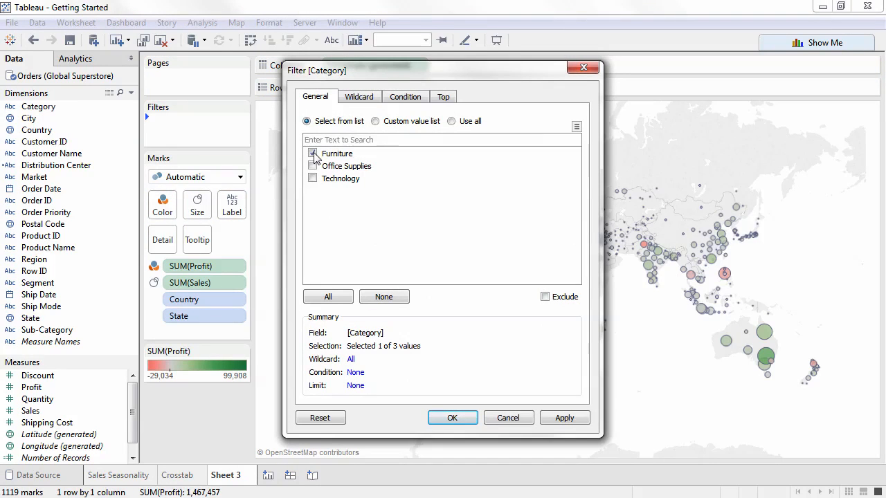
click(451, 418)
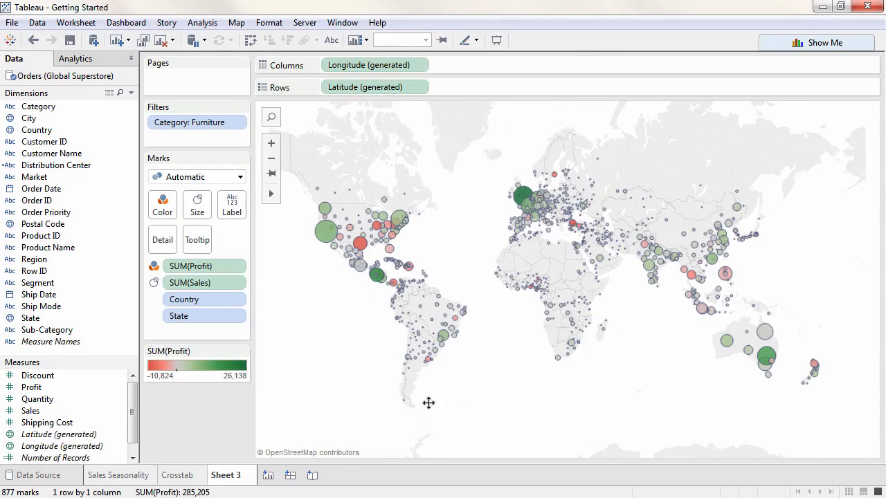
Show a quick filter for Category and change it to a single value list
right_click(224, 127)
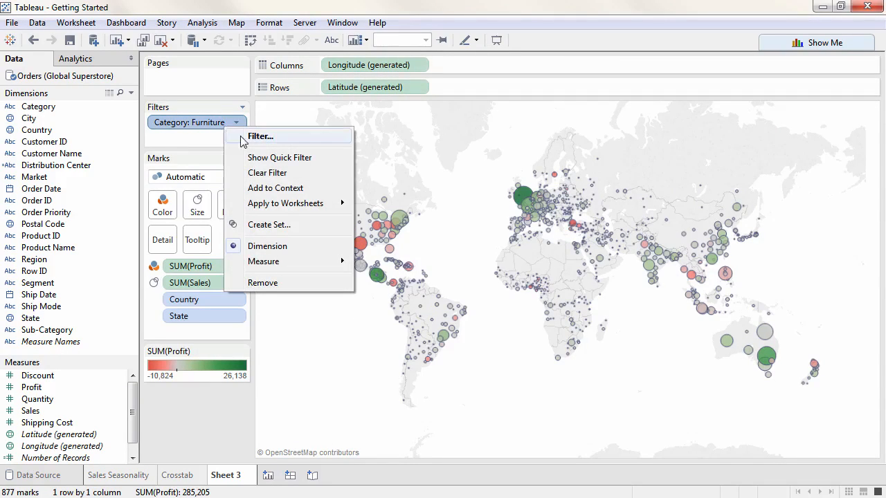
click(263, 158)
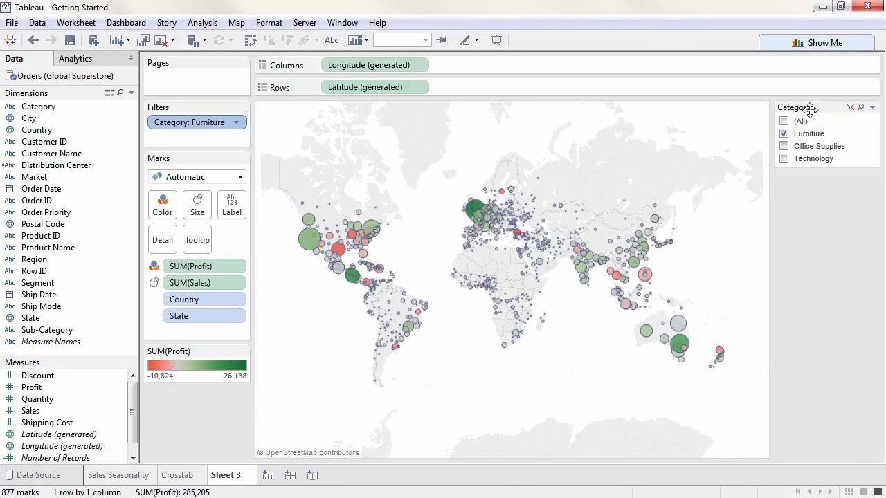
click(872, 108)
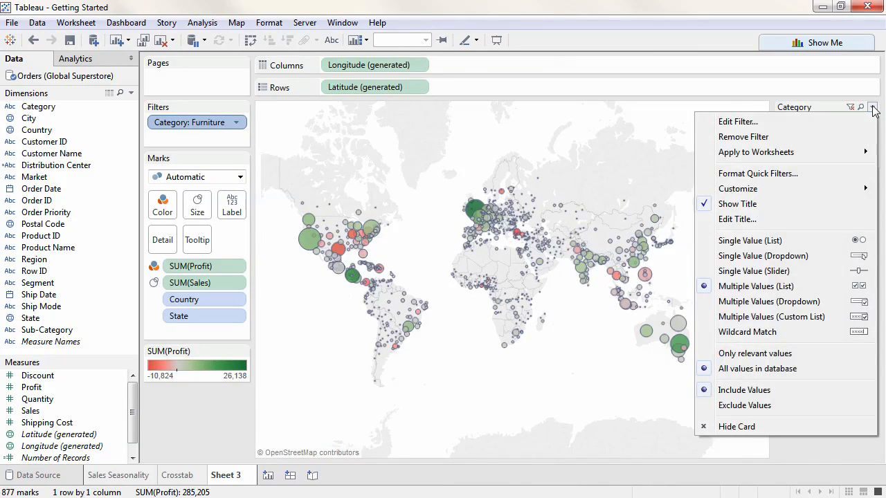
click(829, 240)
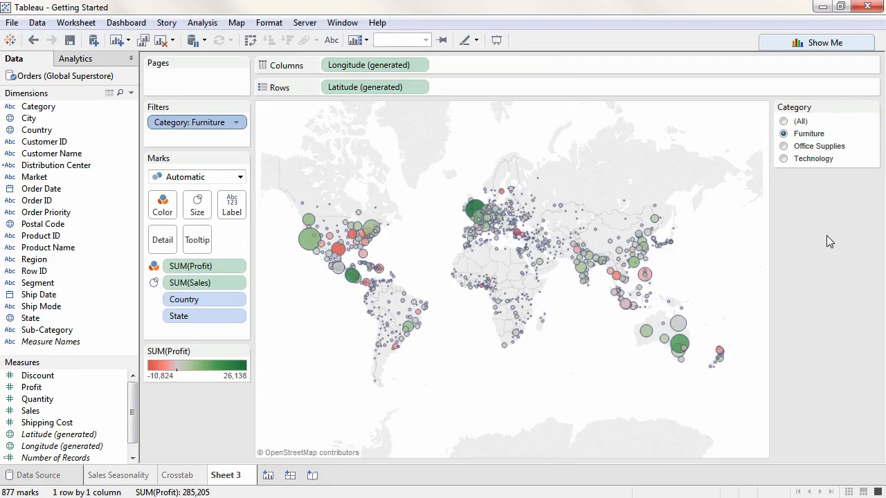
Switch the Category quick filter through Office Supplies and Technology, and set it to All
click(784, 146)
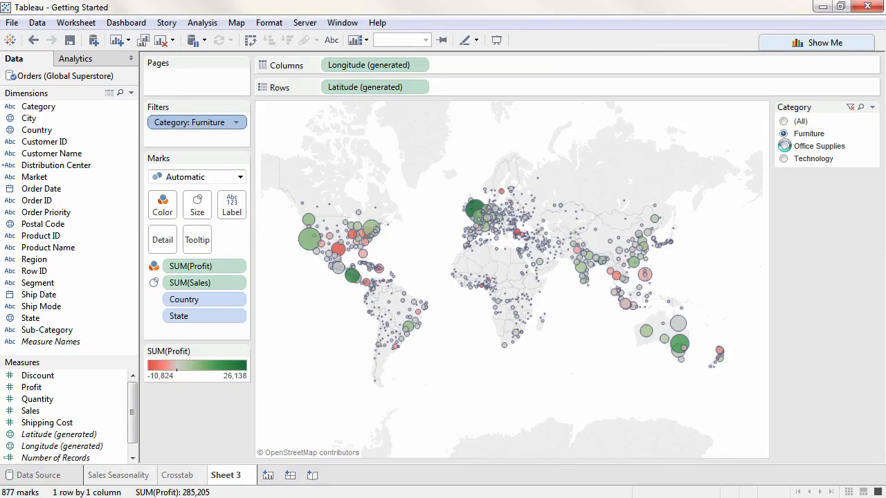
click(785, 158)
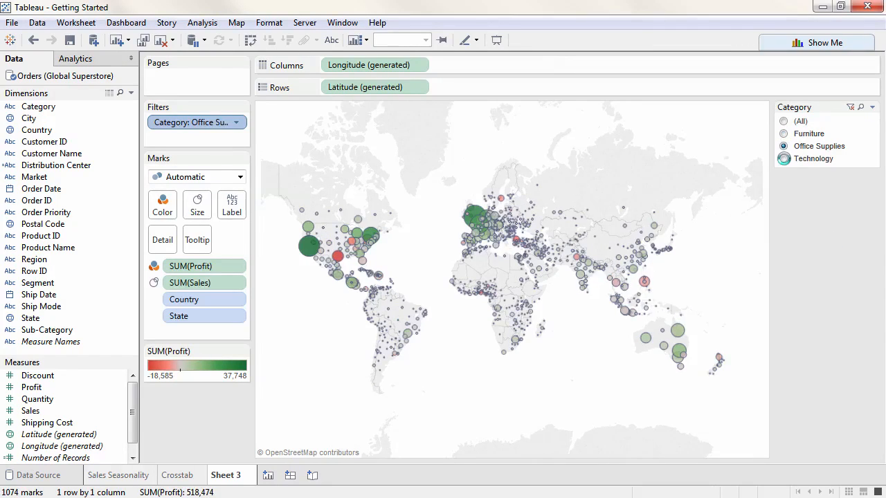
click(784, 122)
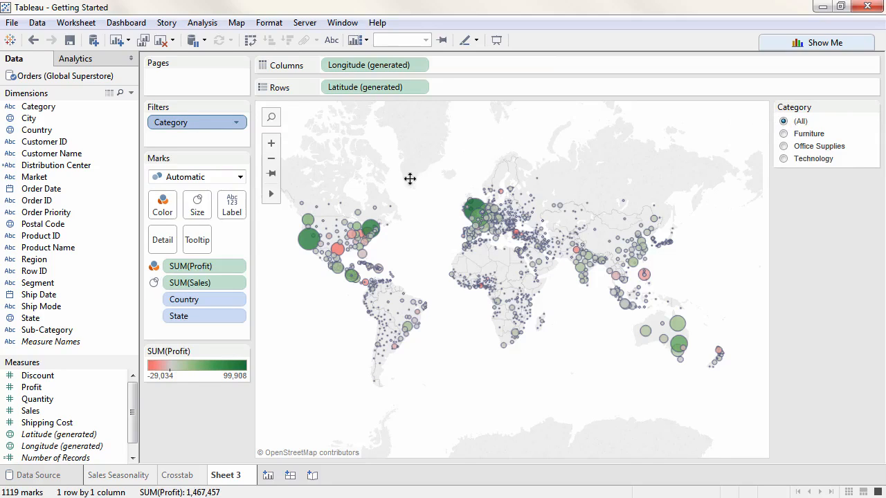
click(110, 179)
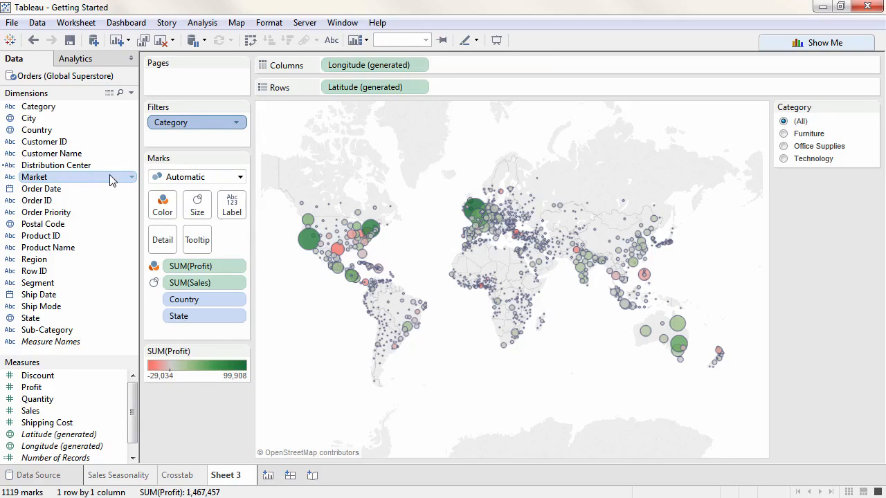
right_click(111, 179)
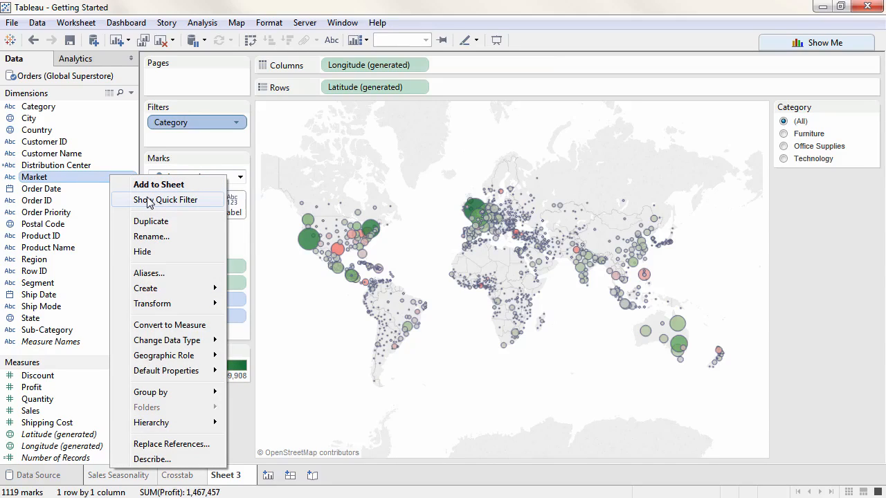
click(240, 454)
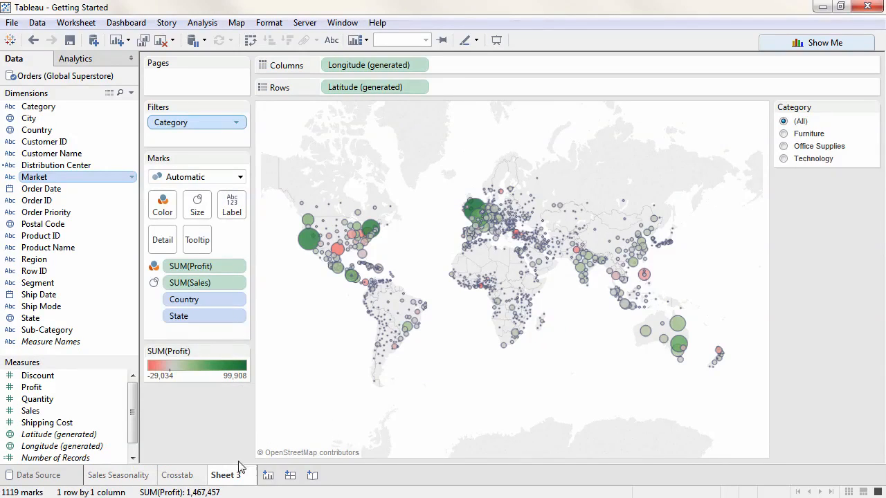
Rename the map worksheet as Global Sales and Profits
double_click(226, 475)
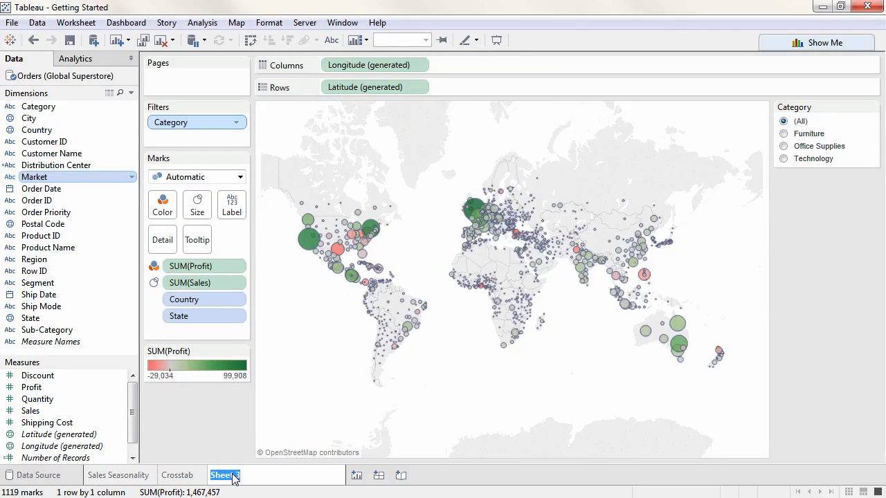
text(Global Sales and Profits)
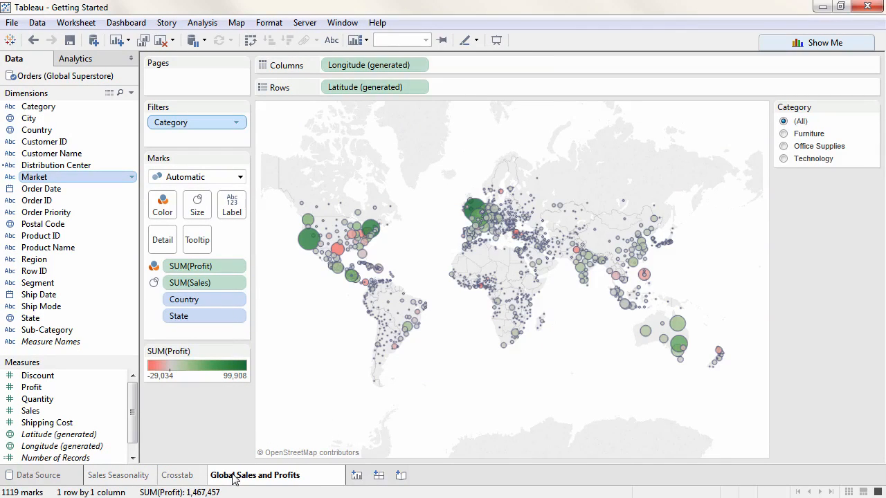
key(Return)
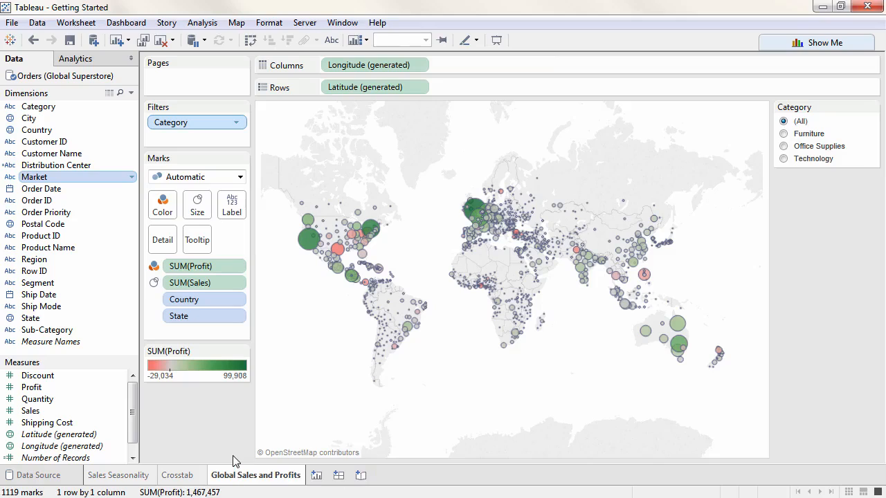
On a new worksheet, chart Sales by Category and Sub-Category with Show Me, trying a treemap and side-by-side circles and settling on horizontal bars
click(316, 476)
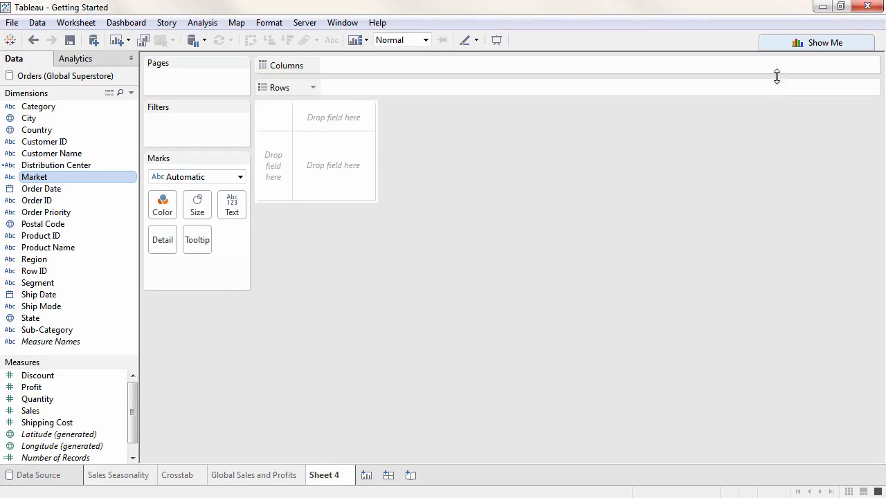
click(818, 46)
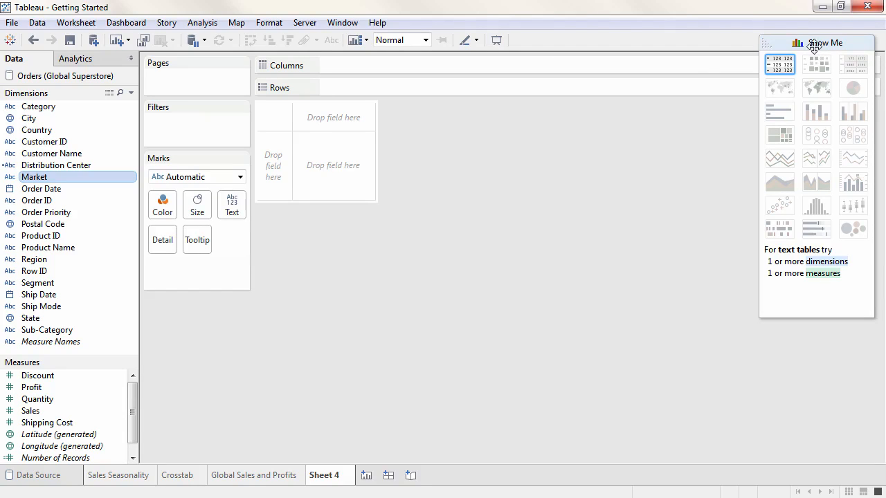
click(110, 109)
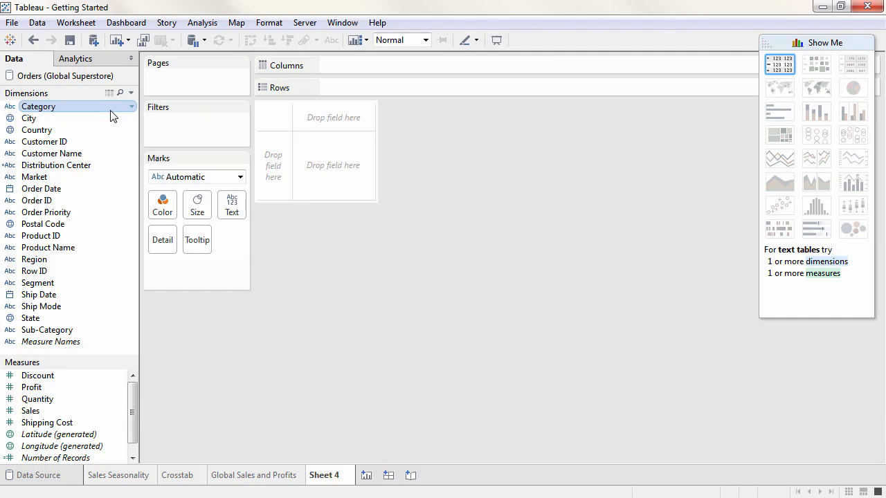
ctrl+click(68, 331)
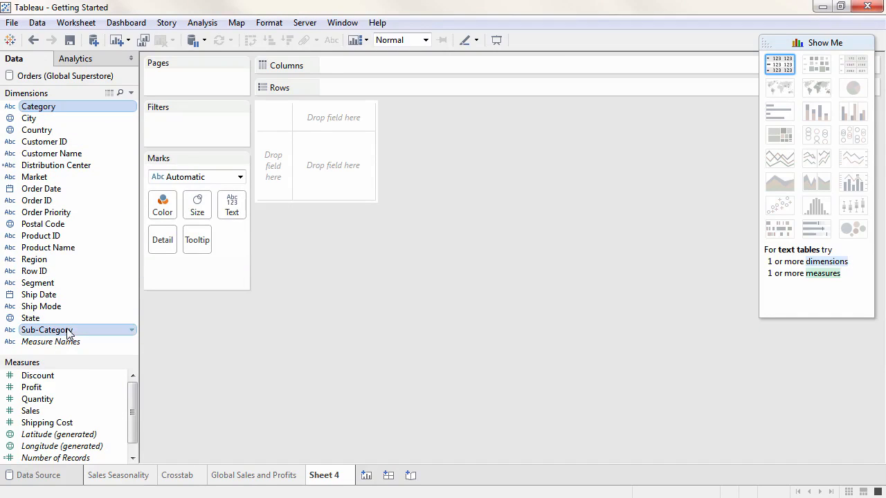
ctrl+click(55, 413)
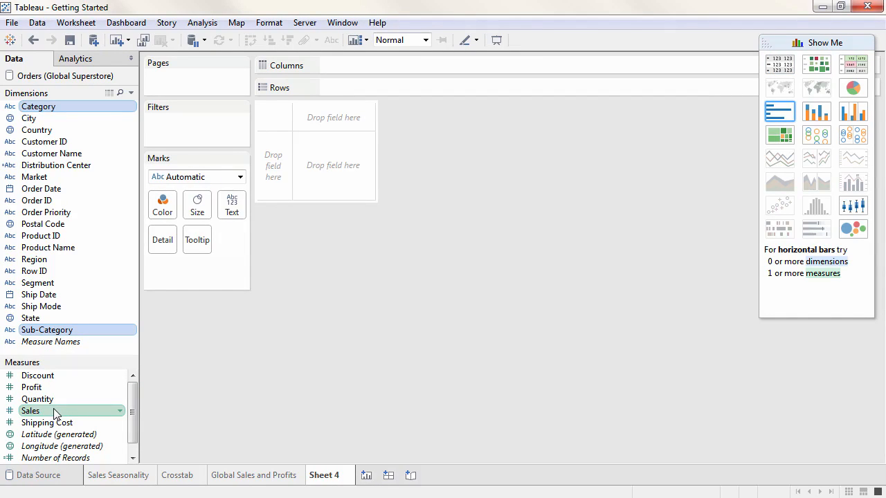
click(777, 139)
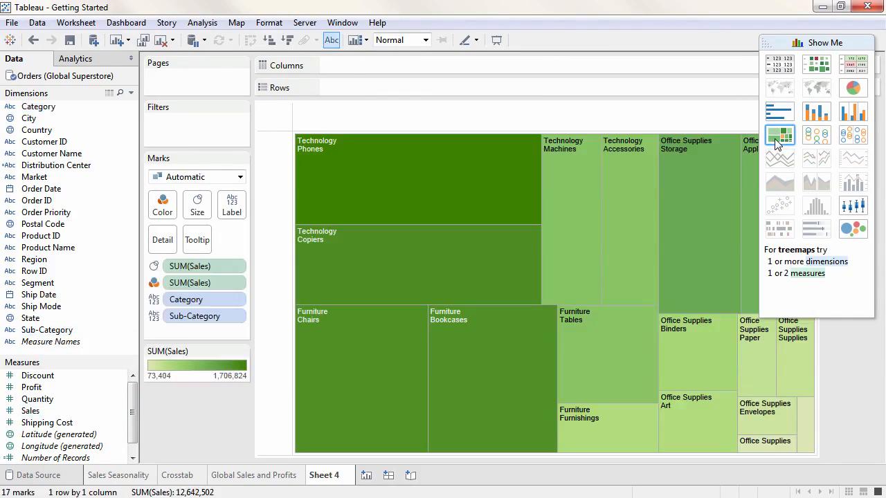
click(853, 138)
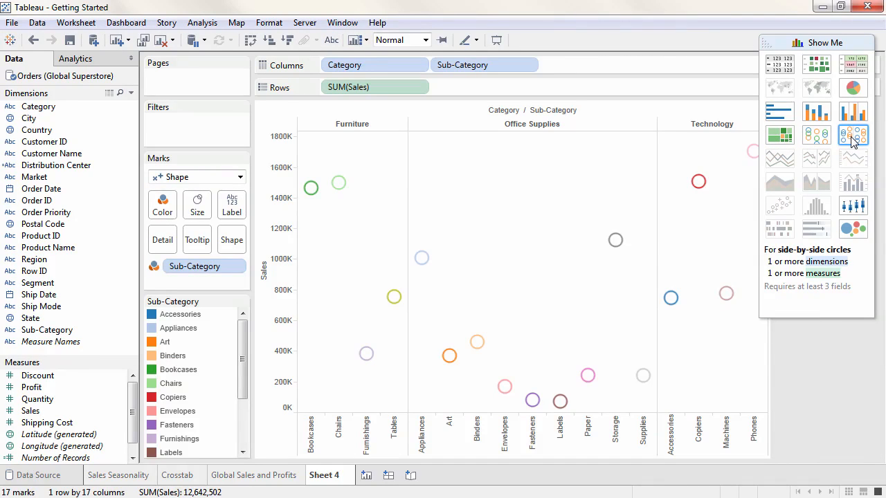
click(781, 118)
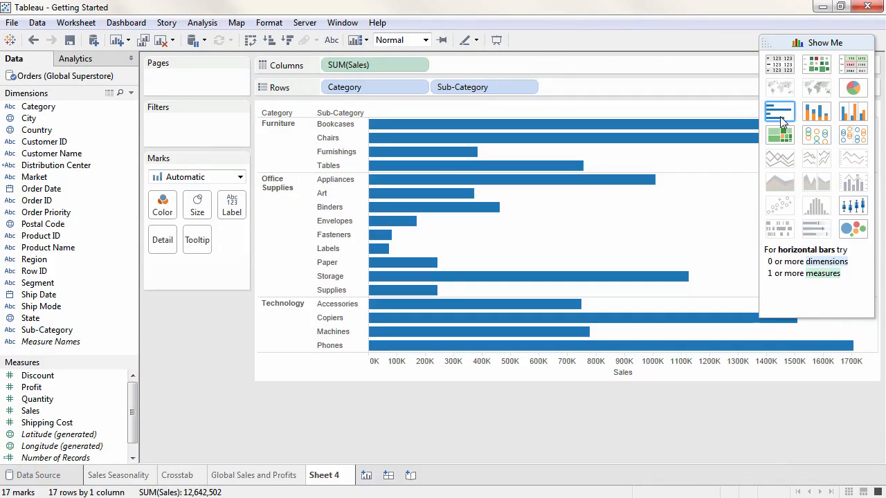
click(862, 41)
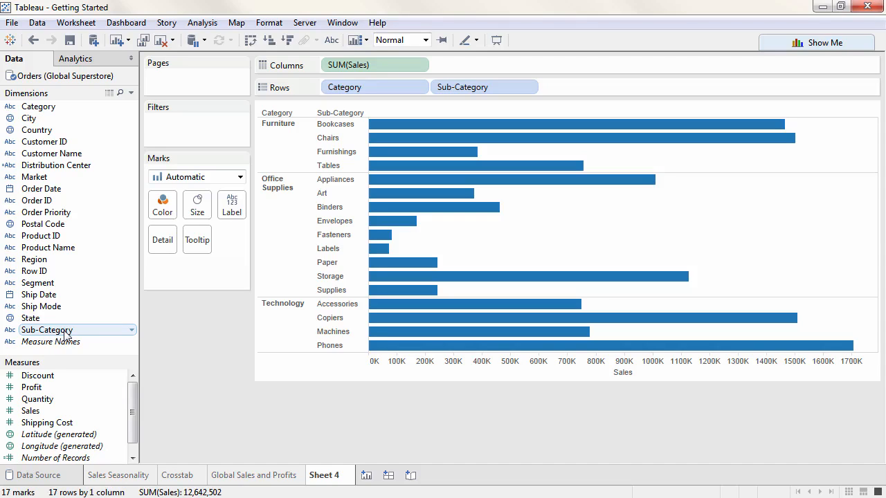
Create a hierarchy named Products from Category and Sub-Category, and add Product Name as its lowest level
drag(65, 335, 77, 111)
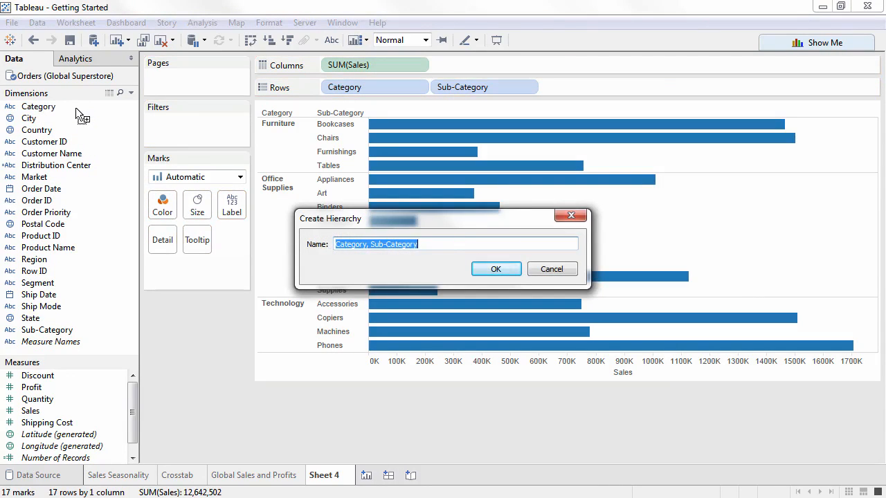
text(Products)
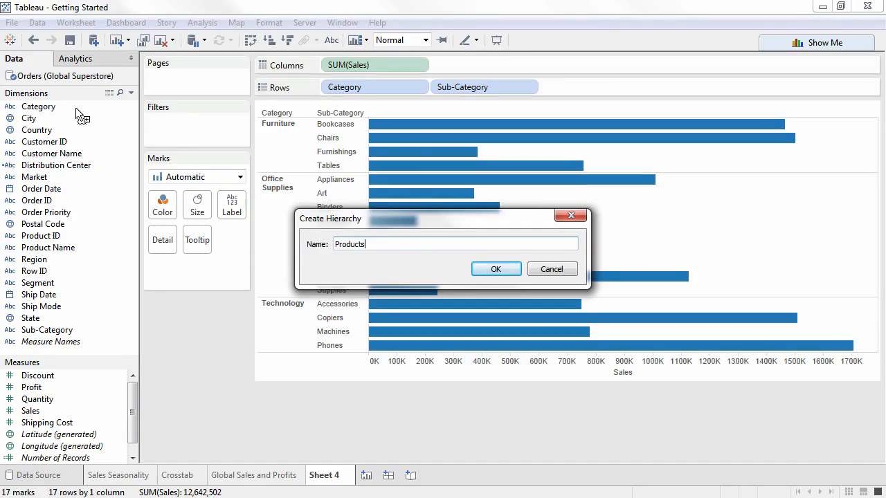
key(Return)
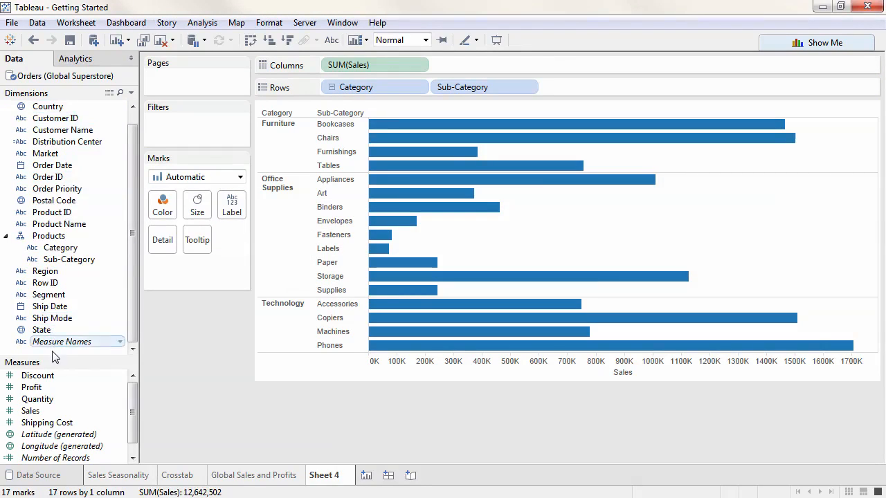
drag(52, 356, 51, 366)
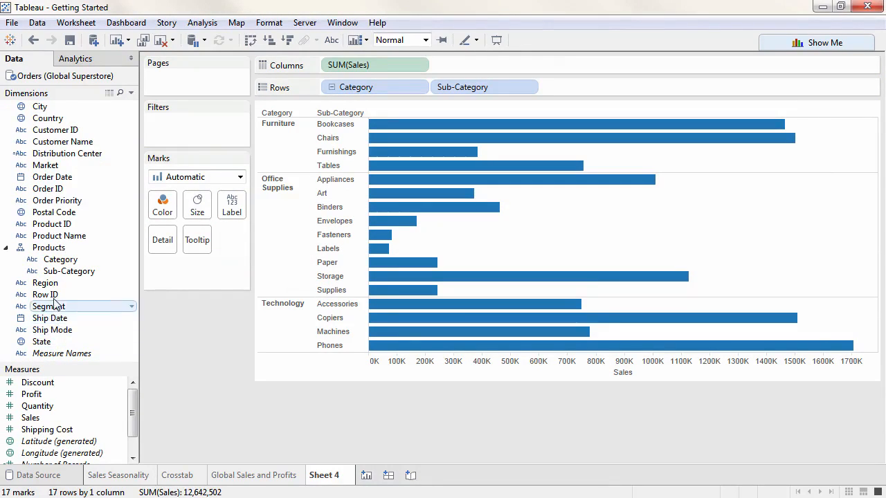
drag(62, 236, 65, 277)
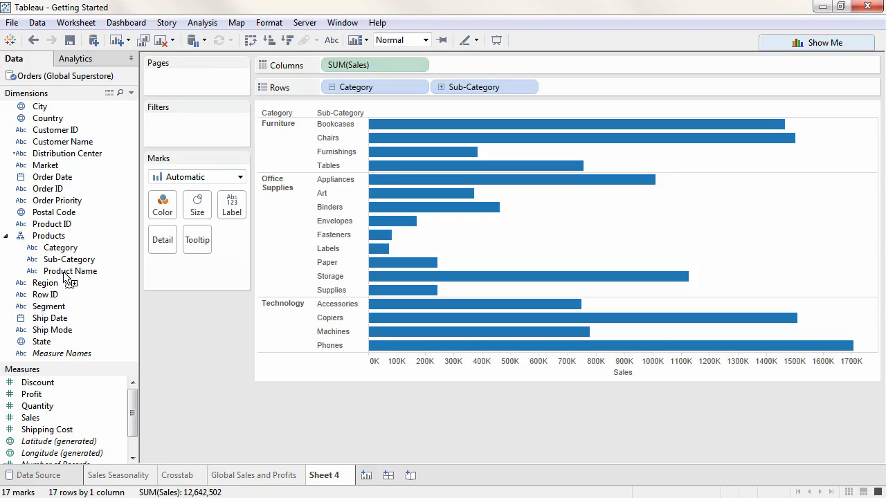
Collapse the hierarchy to the Category level and expand it again to show Sub-Category
click(332, 88)
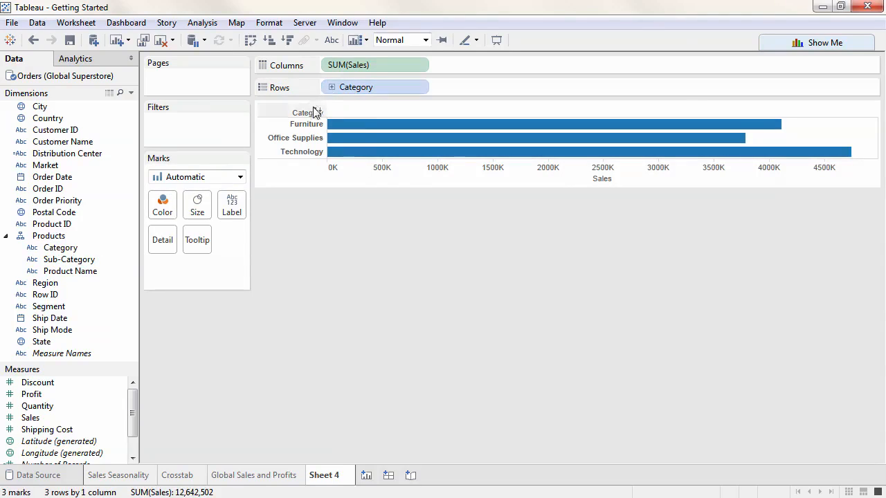
click(292, 113)
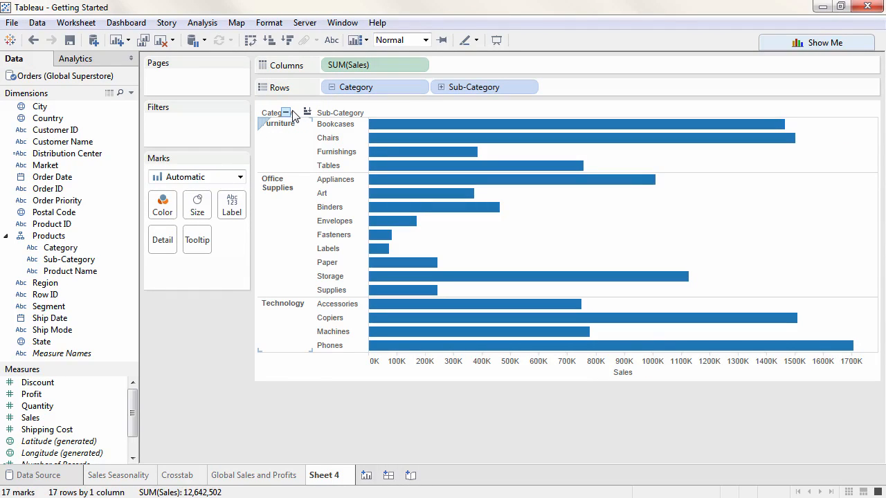
Swap the rows and columns to get vertical bars and fit the chart to Entire View
click(251, 40)
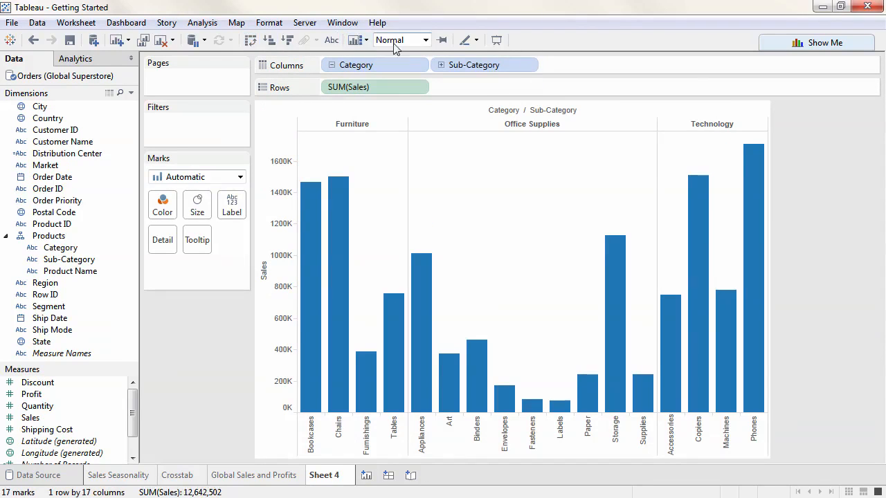
click(425, 40)
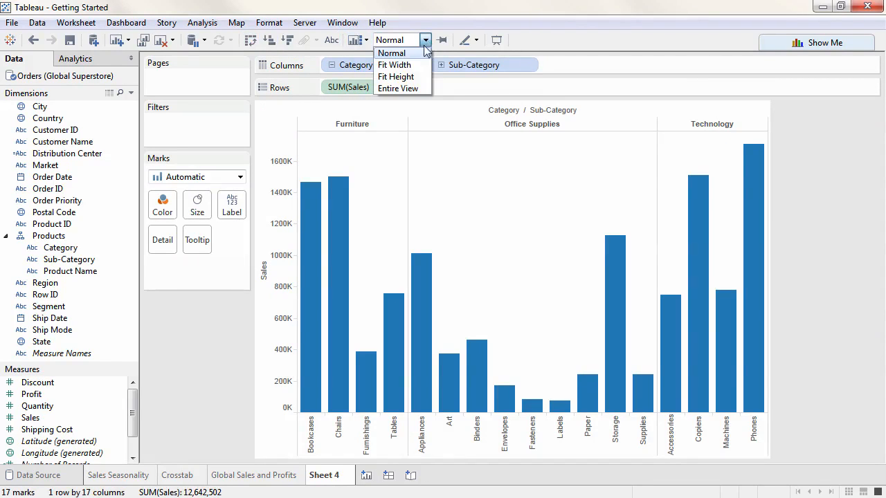
click(419, 88)
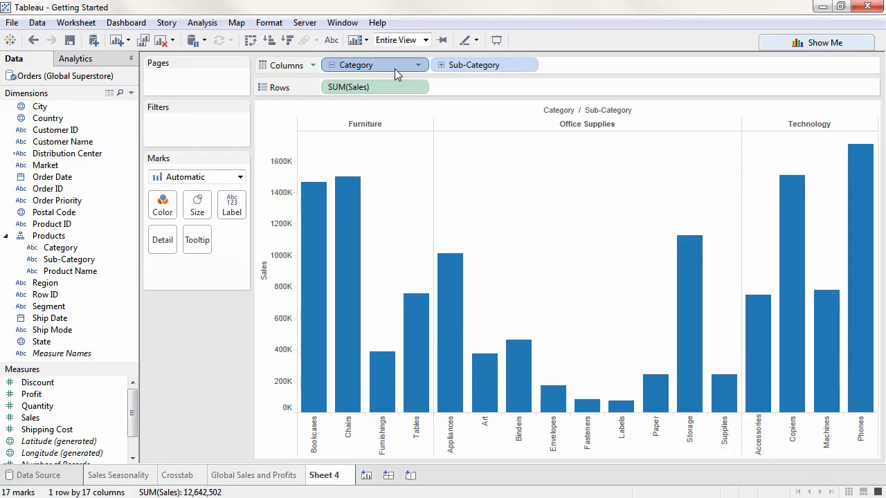
Sort the categories, and the sub-categories within each of them, in descending order of Sales
click(395, 70)
click(288, 41)
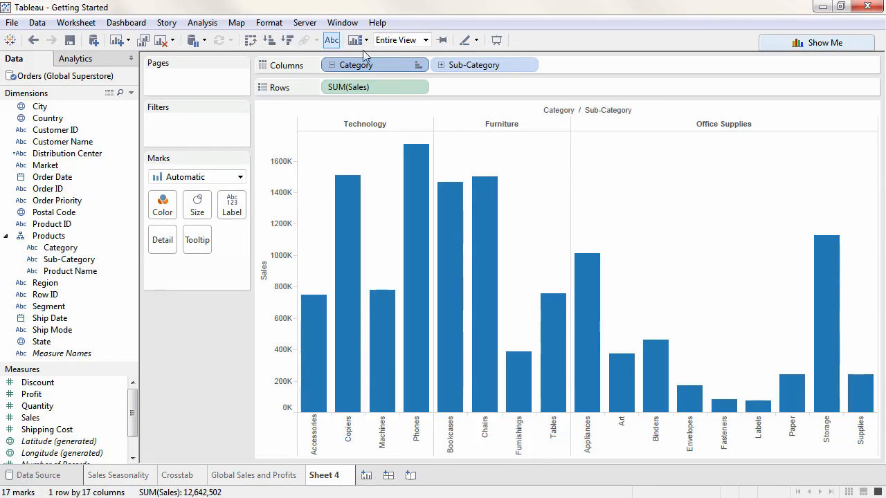
click(462, 65)
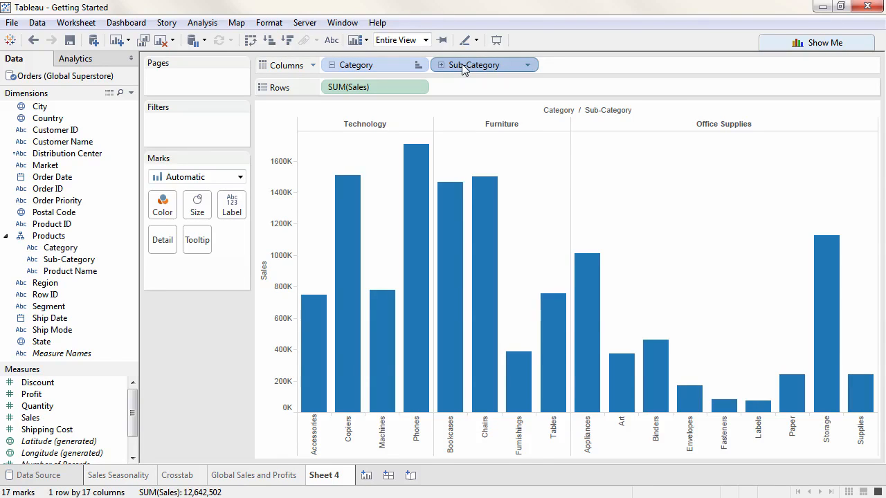
mouse_move(290, 227)
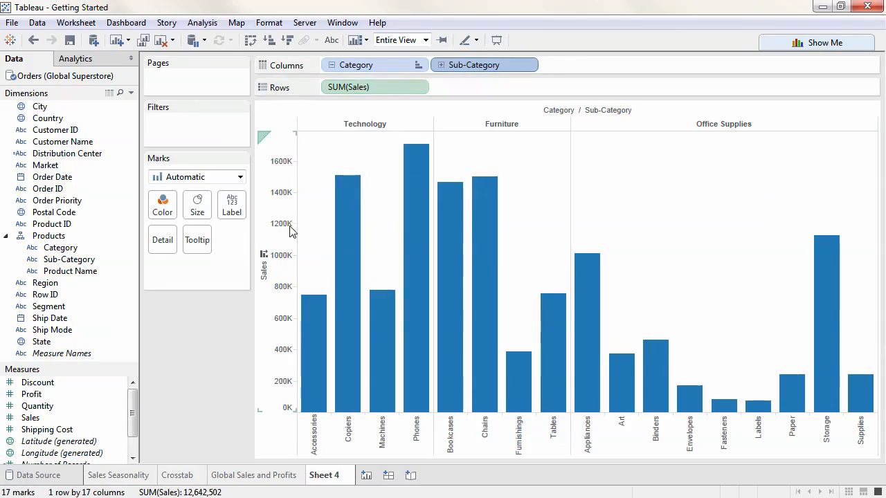
click(265, 256)
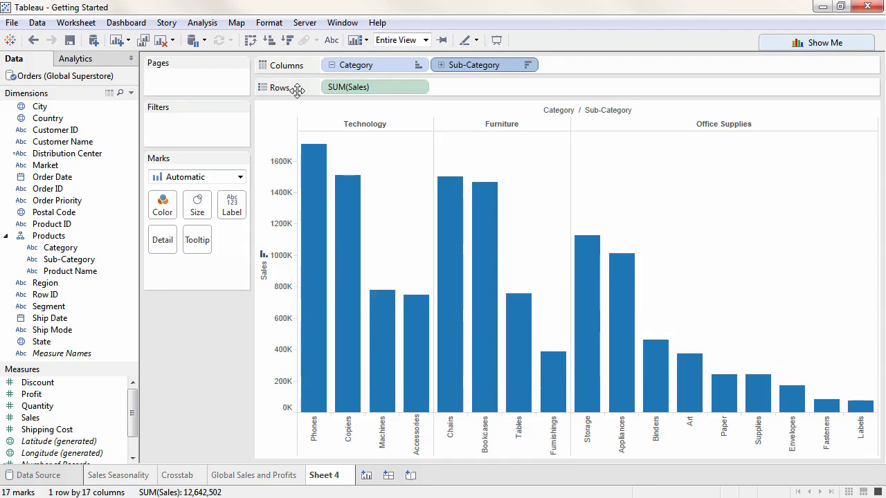
Show the Sales mark labels on the bars and hide them again
click(332, 41)
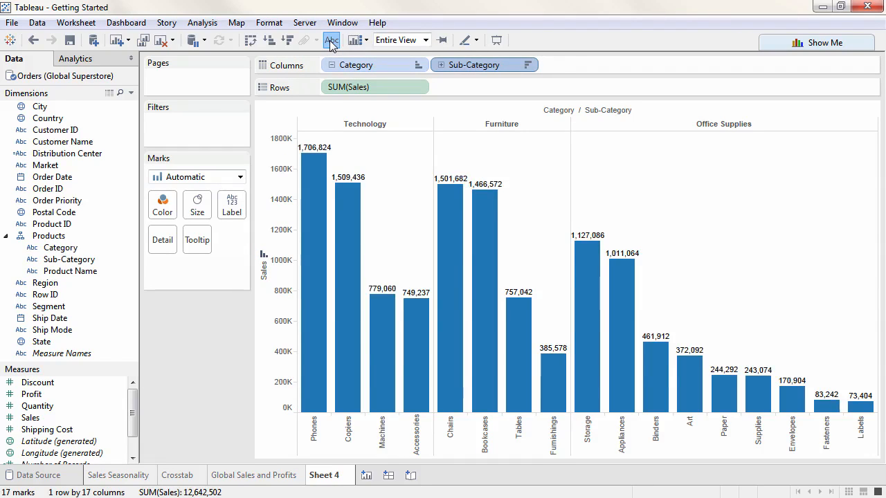
click(332, 41)
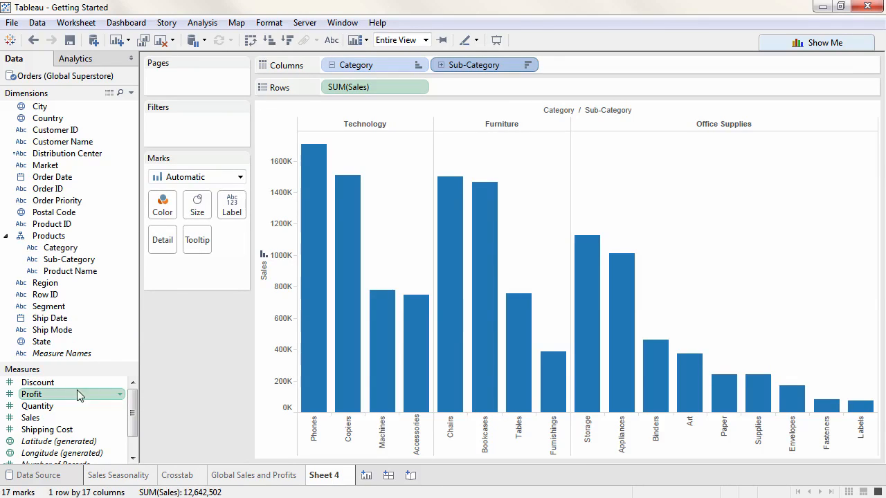
Color the bars by Profit and split the chart into rows by Market
drag(77, 392, 154, 209)
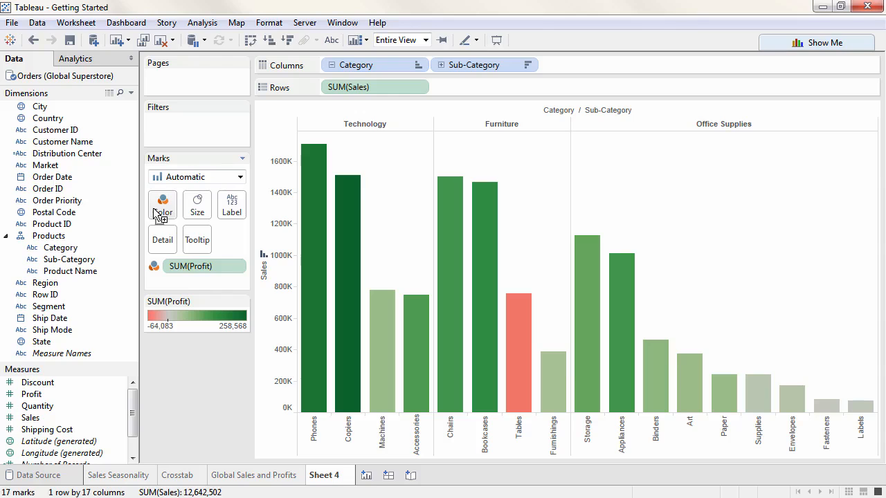
drag(43, 165, 263, 207)
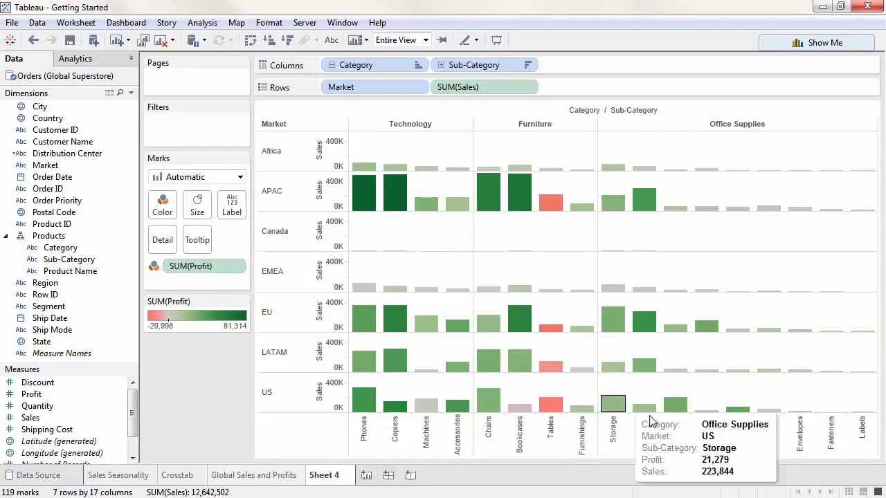
Group the Office Supplies sub-categories from Art through Labels and set the group's alias to Small Office Supplies
click(706, 438)
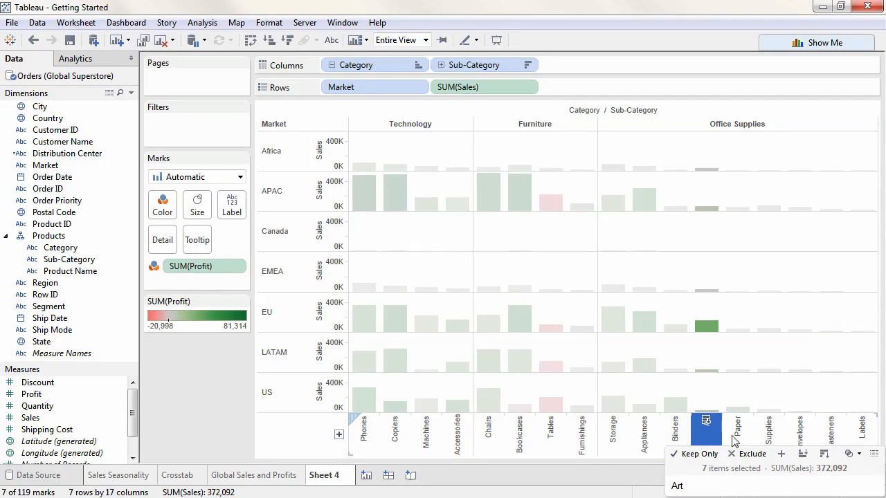
shift+click(860, 429)
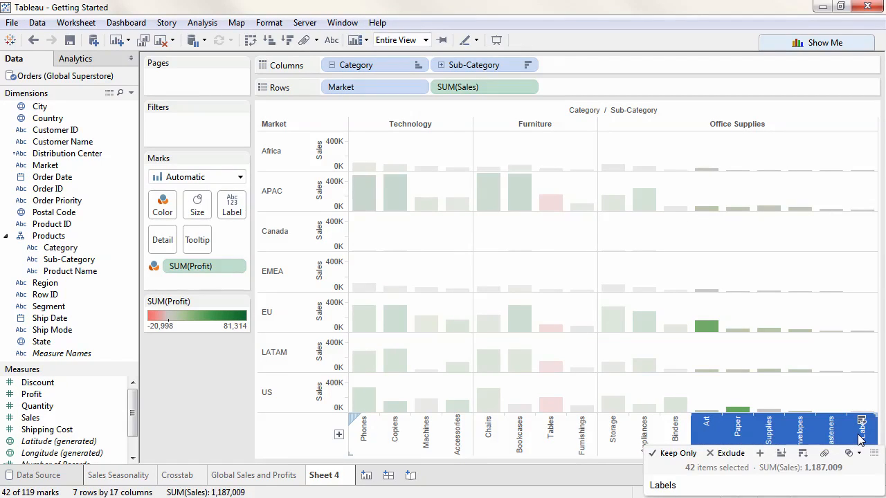
click(825, 454)
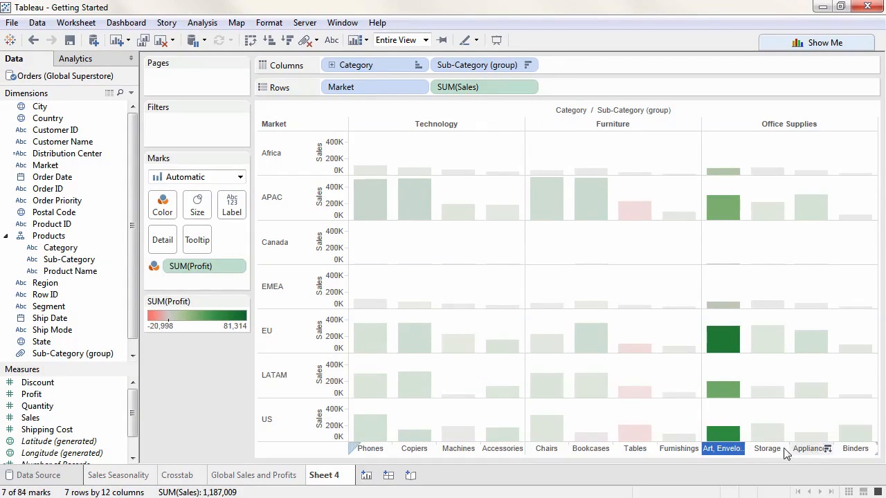
right_click(734, 448)
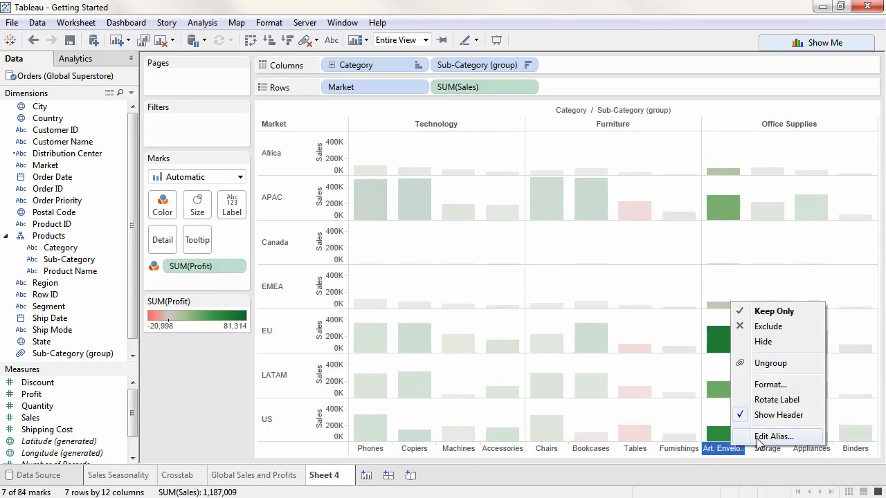
click(758, 439)
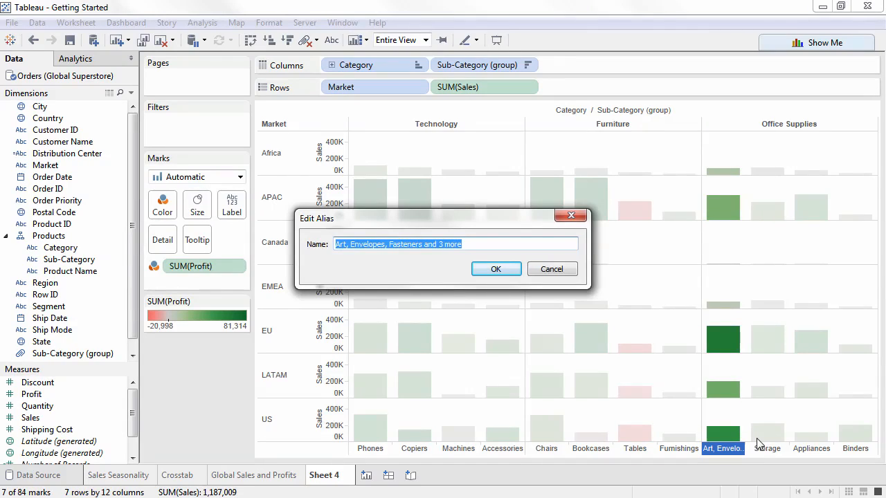
text(Small Office Supplies)
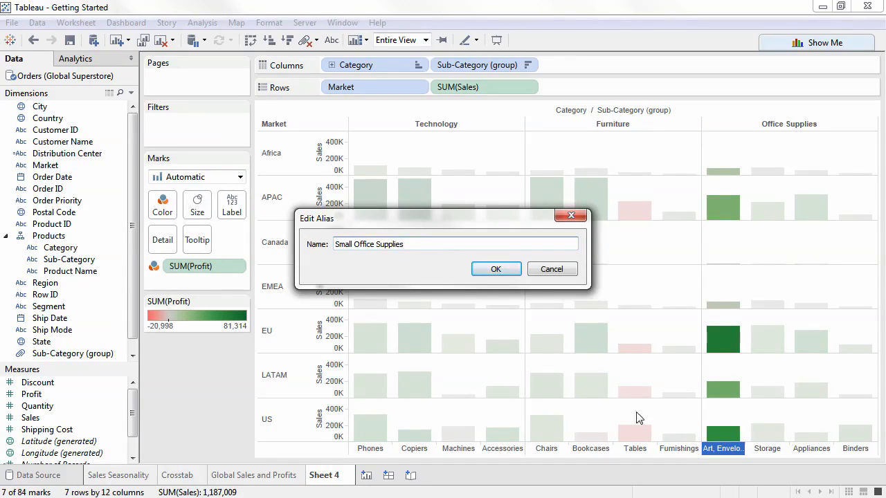
click(495, 271)
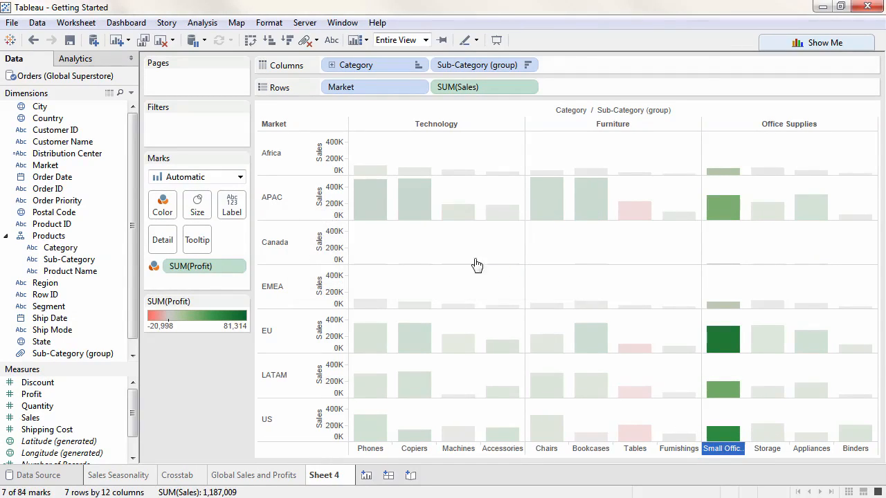
Swap the chart back to horizontal bars with Normal fit and remove Market from the view
click(251, 41)
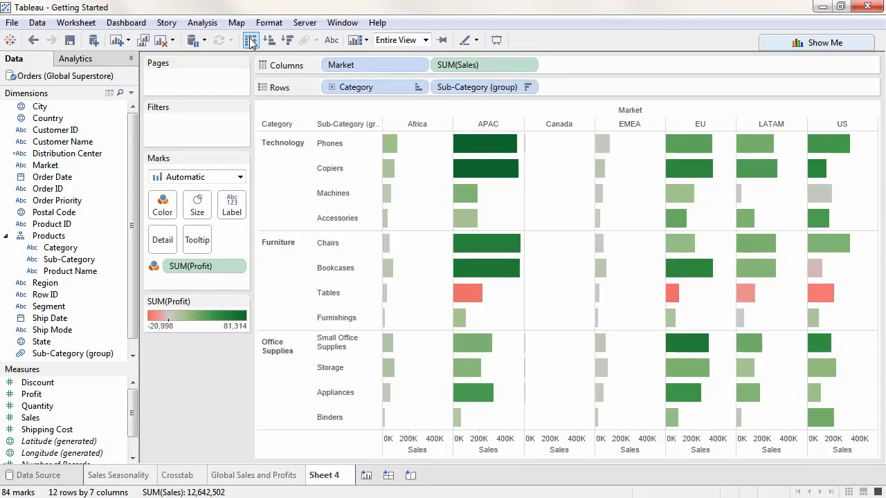
click(425, 40)
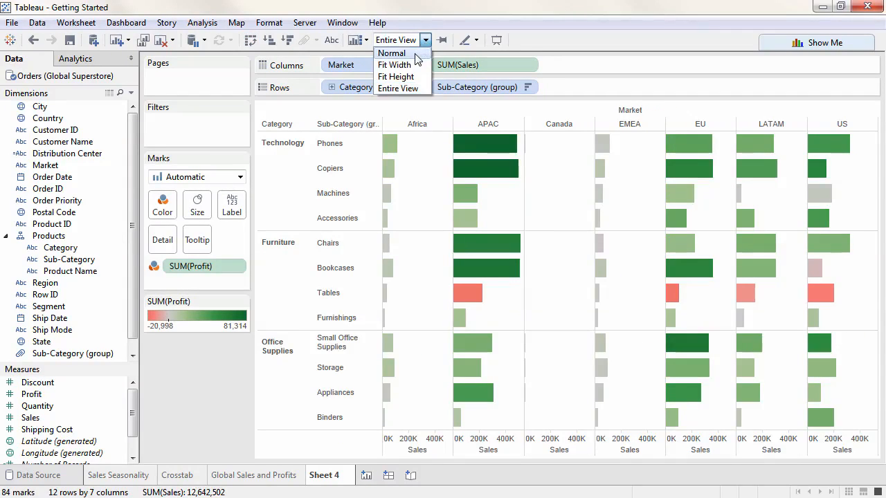
click(415, 54)
drag(394, 65, 274, 353)
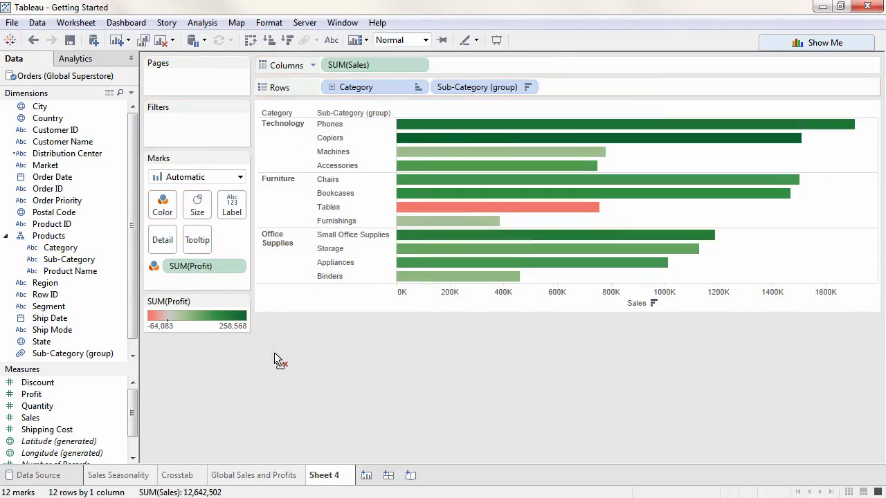
Hide the field labels for rows and rename the worksheet as Sales by Category
right_click(333, 118)
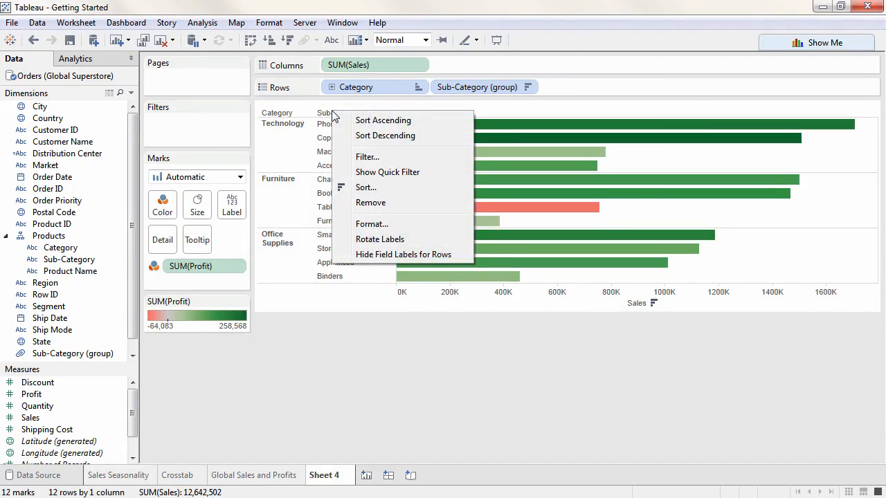
click(356, 256)
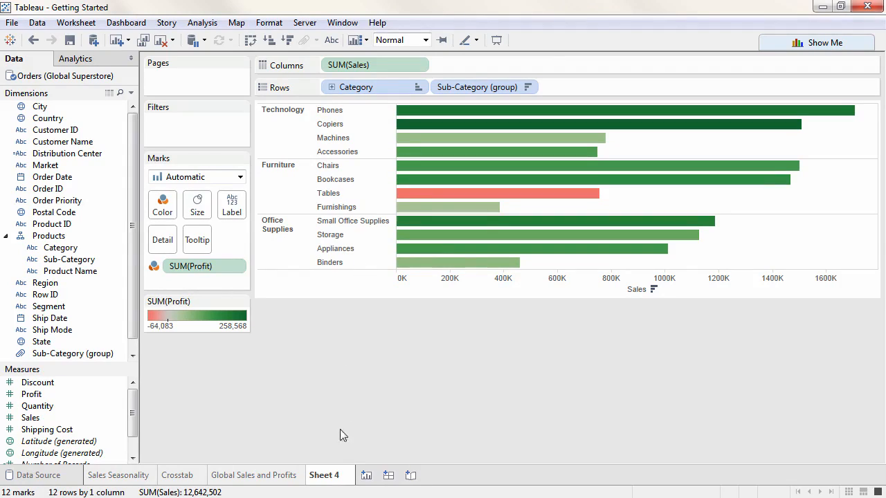
double_click(329, 476)
text(Sales by Category)
key(Return)
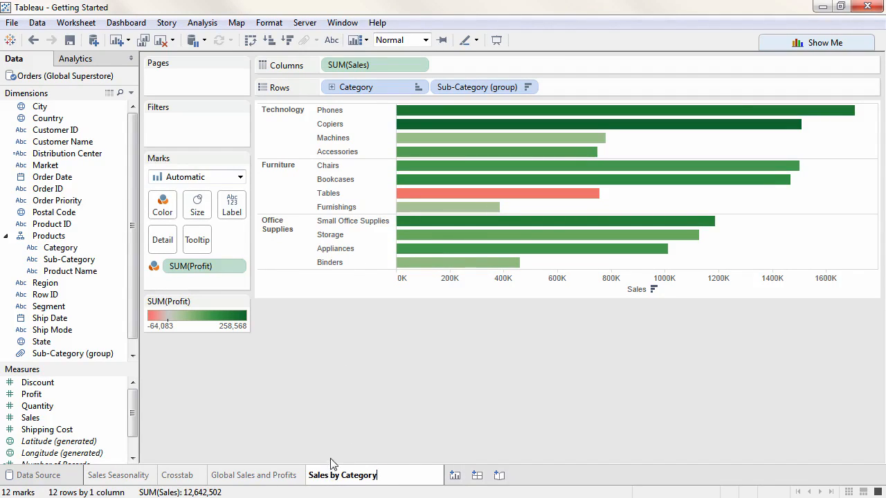
click(331, 449)
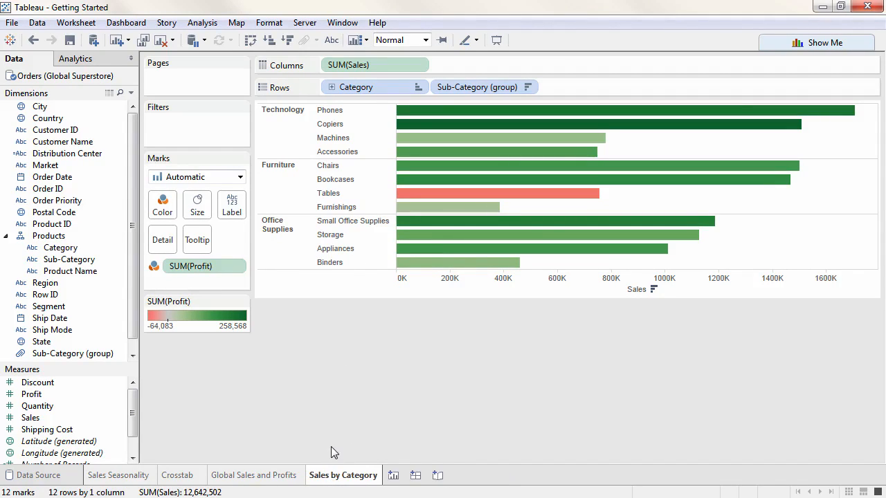
On a new worksheet, plot Profit on rows against Shipping Cost on columns
click(392, 475)
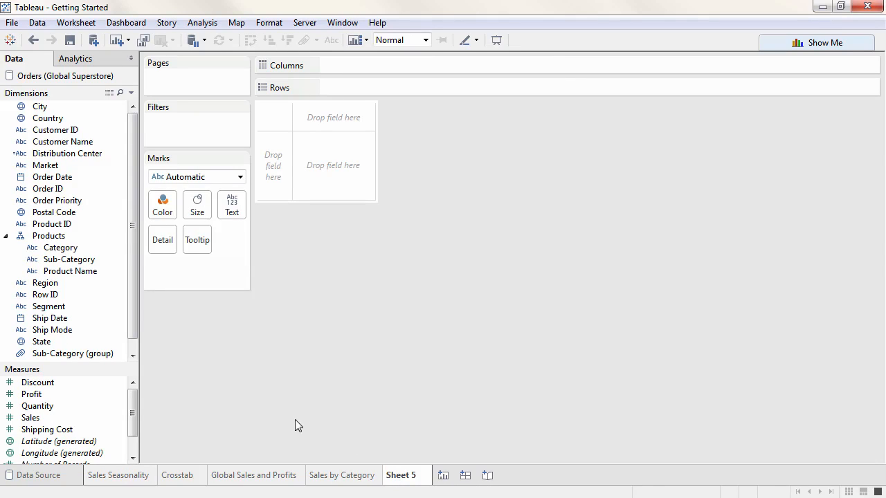
drag(104, 365, 103, 389)
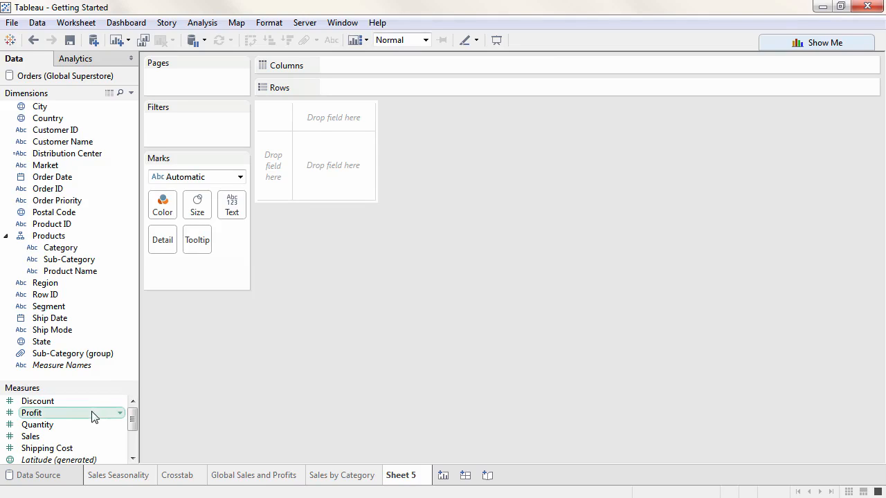
drag(92, 414, 337, 87)
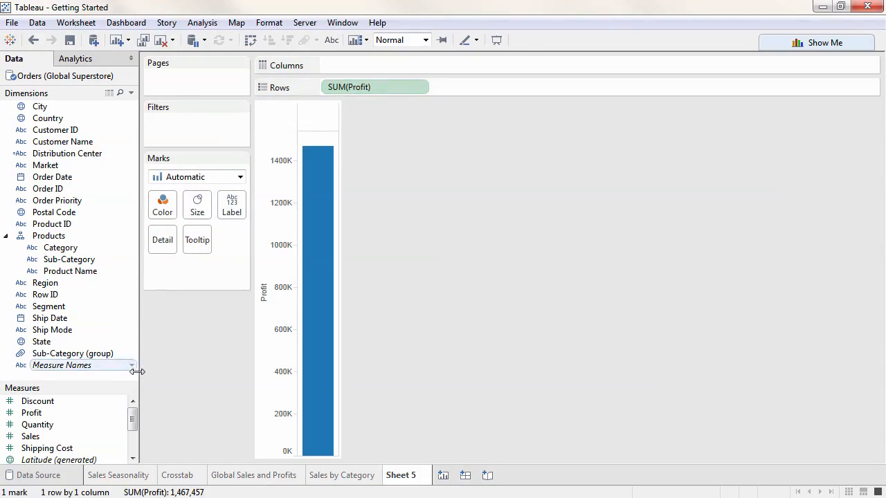
click(41, 449)
mouse_move(69, 449)
mouse_down()
mouse_move(328, 191)
mouse_move(368, 68)
mouse_up()
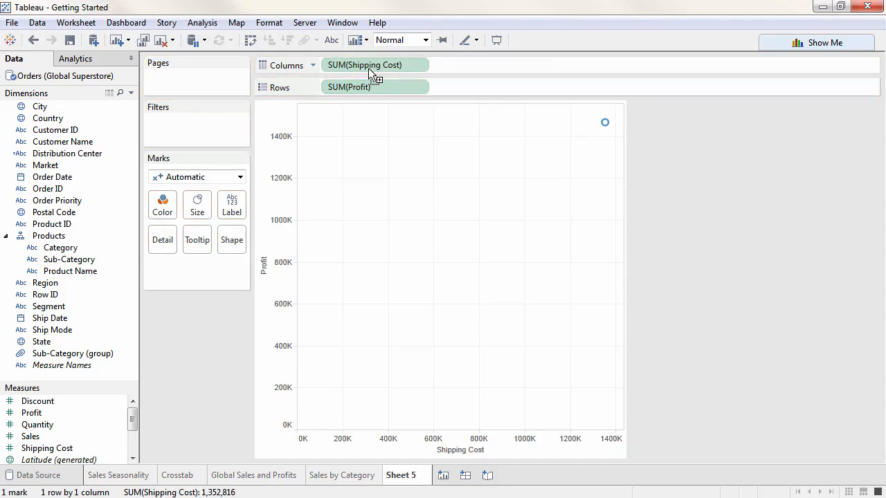
Break the scatter plot's marks down with Market as shape, Category as color and Customer ID as detail
drag(95, 171, 233, 247)
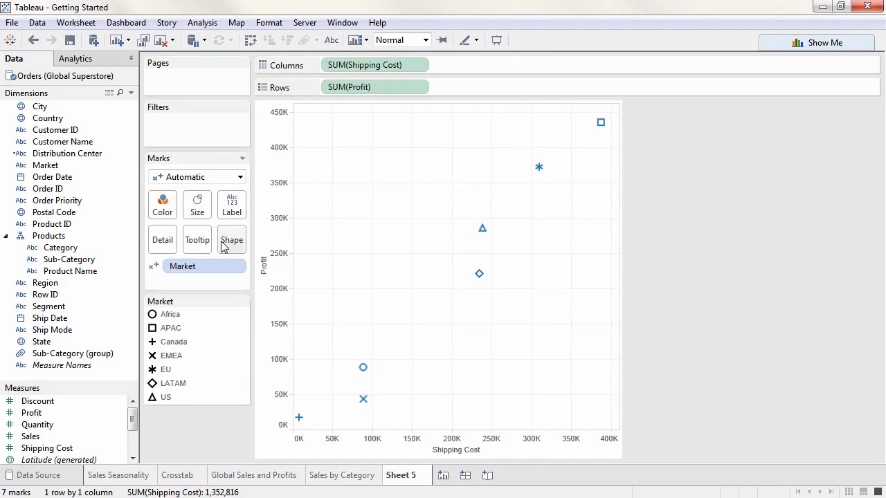
drag(78, 252, 168, 209)
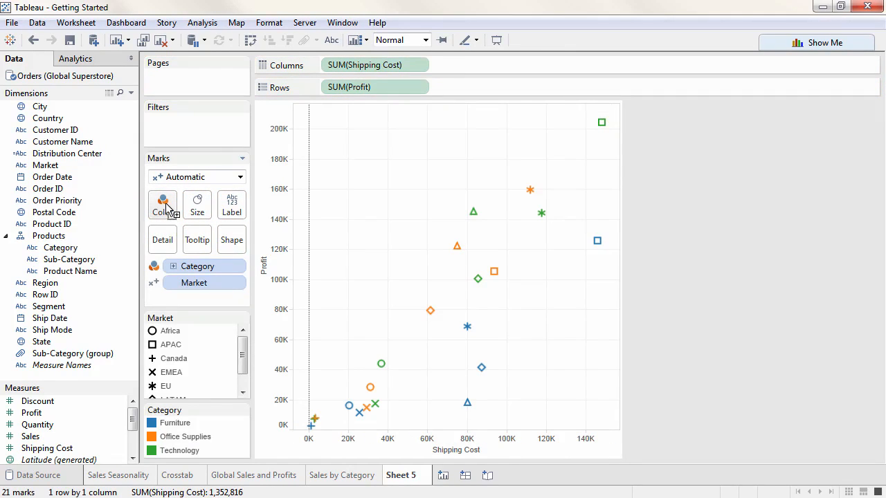
drag(85, 130, 165, 245)
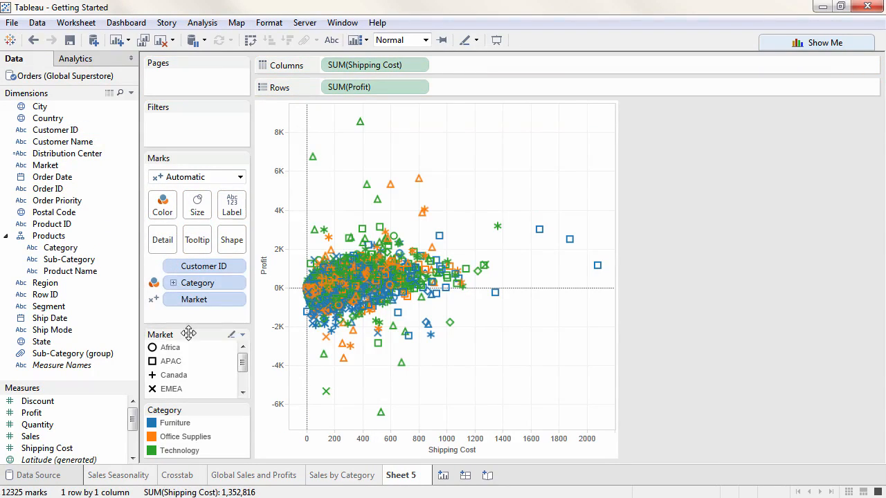
Move the Market legend from below the Marks card to the opposite side of the scatter plot
drag(392, 334, 676, 293)
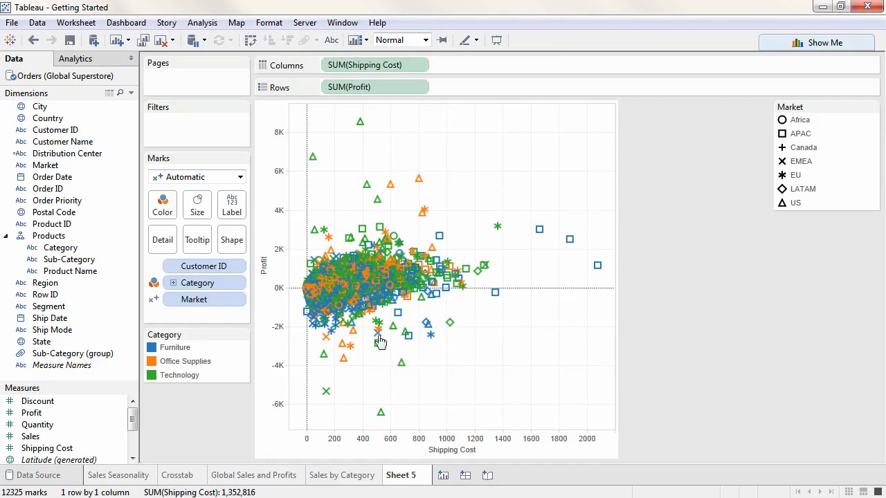
Move the Category legend beneath the Market legend and turn off measure aggregation for the scatter plot
drag(217, 336, 803, 254)
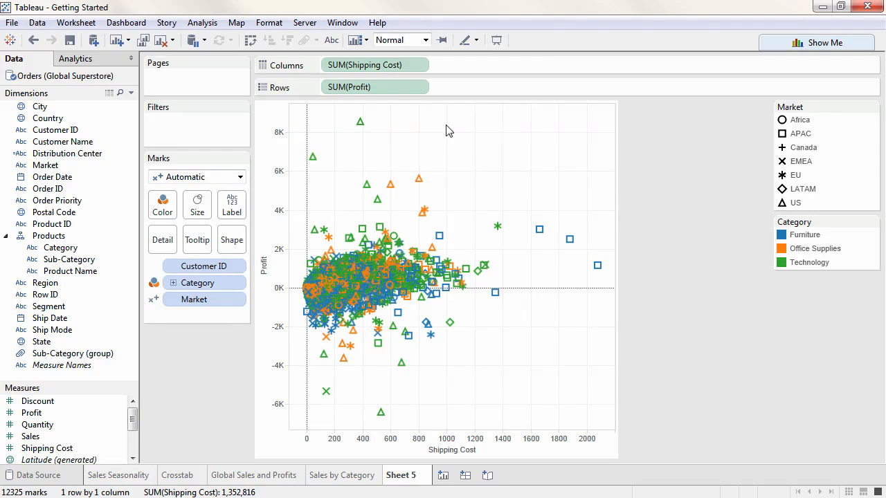
click(210, 25)
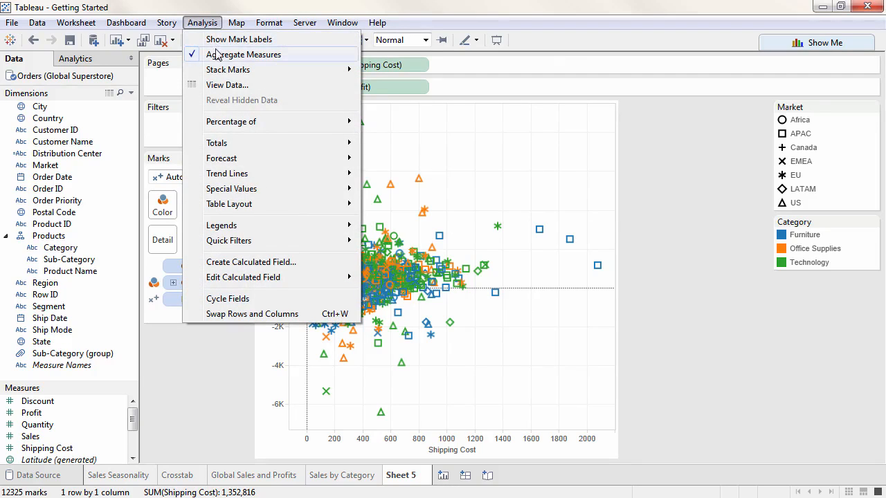
click(217, 56)
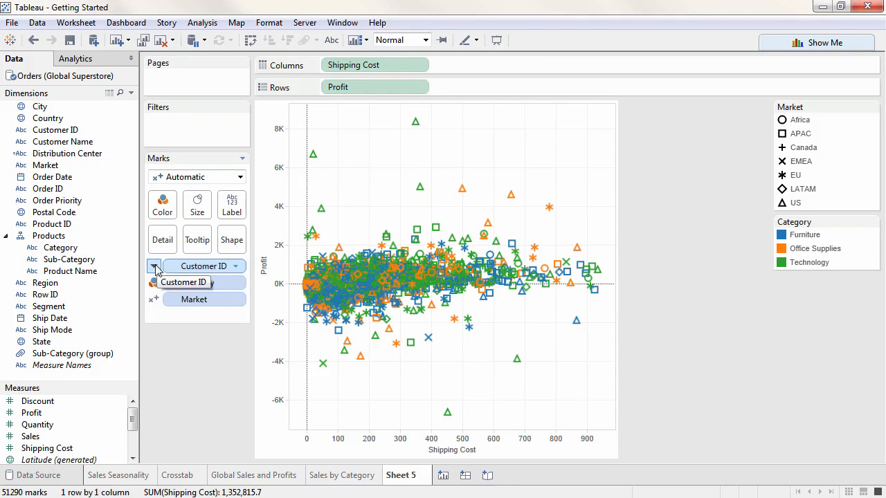
Try labelling the scatter plot's marks with Customer ID, and return that field to detail
click(154, 267)
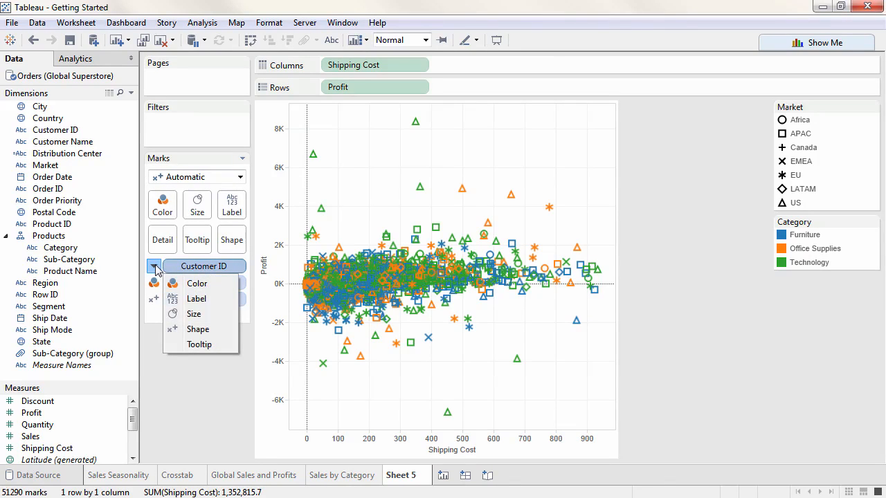
click(178, 299)
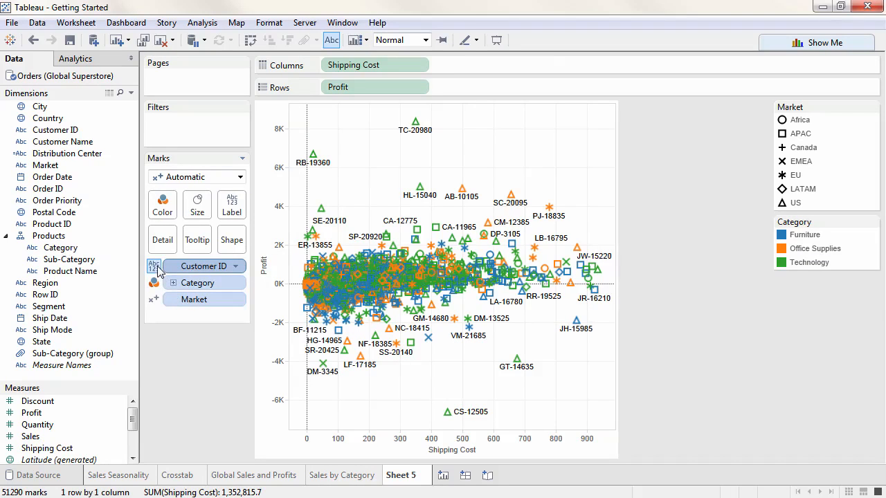
click(155, 268)
click(178, 329)
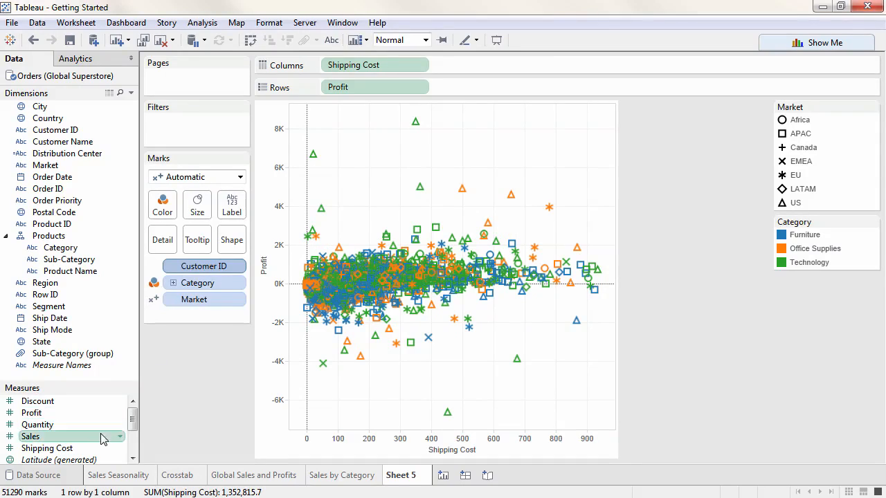
Label the scatter plot's marks with Sales and put a $ prefix before the value in the label text
drag(34, 436, 232, 206)
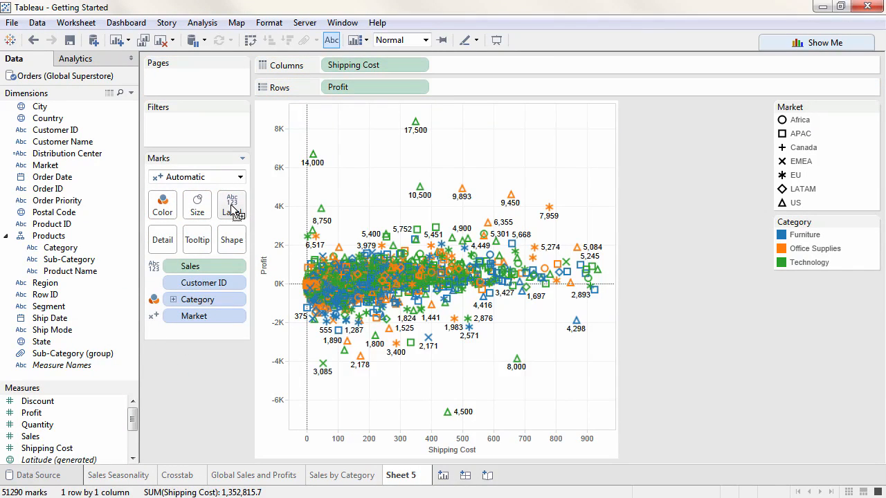
click(233, 210)
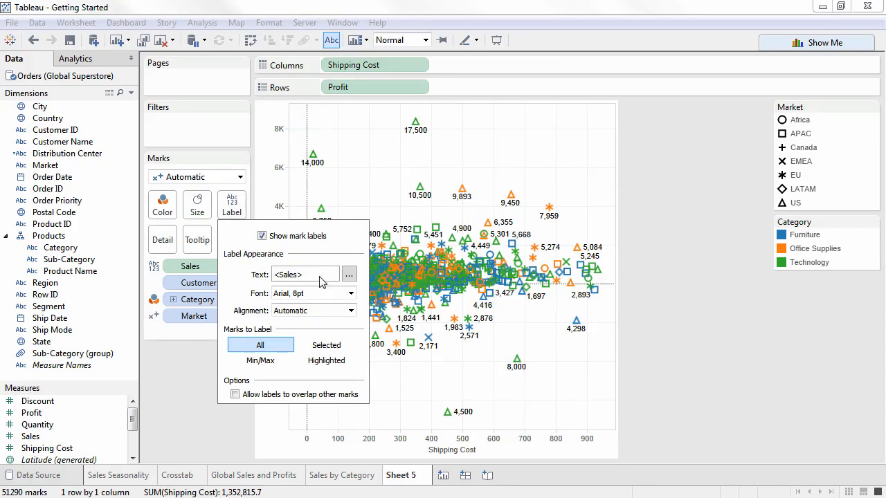
click(349, 276)
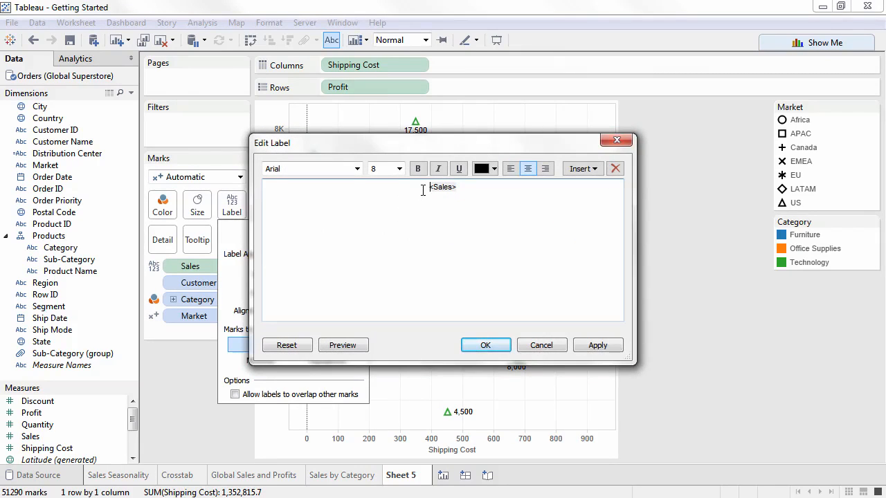
click(425, 187)
text($)
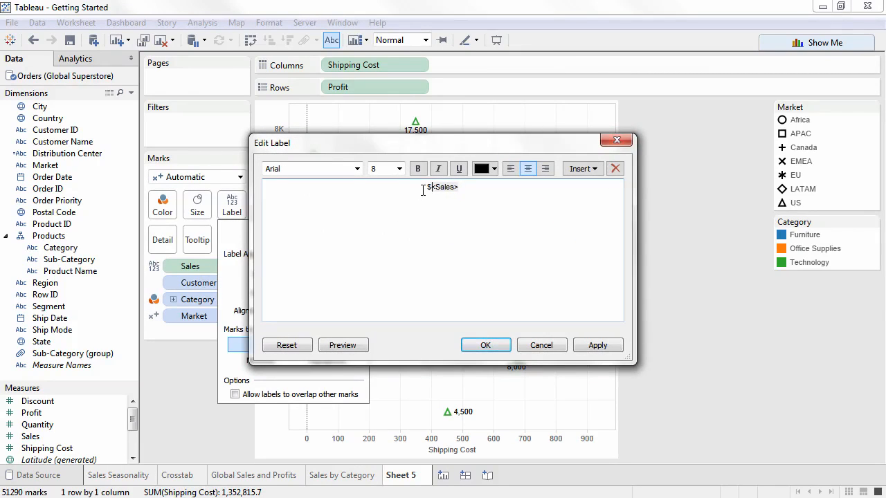
click(486, 346)
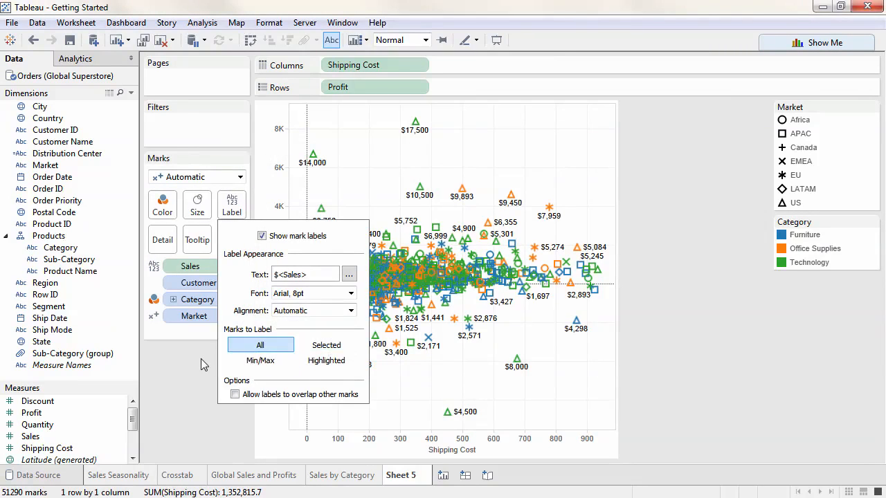
click(200, 359)
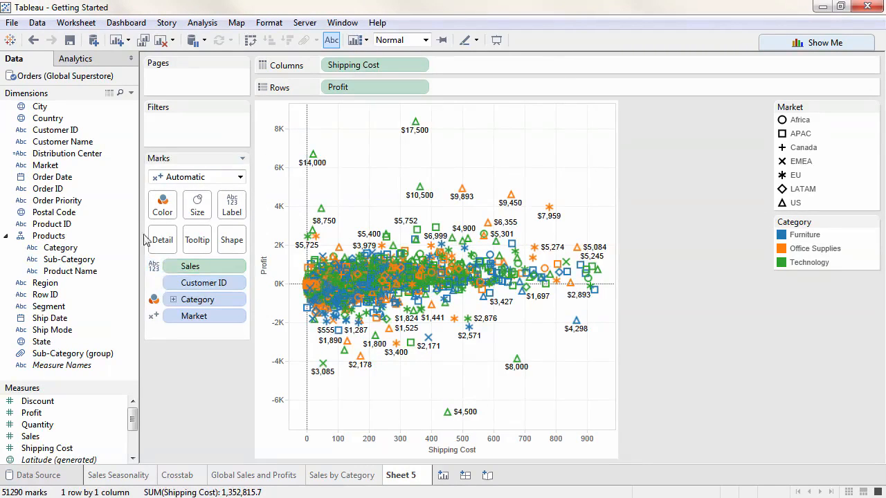
Add trend lines from the analytics options to the profit versus shipping cost scatter plot
click(102, 66)
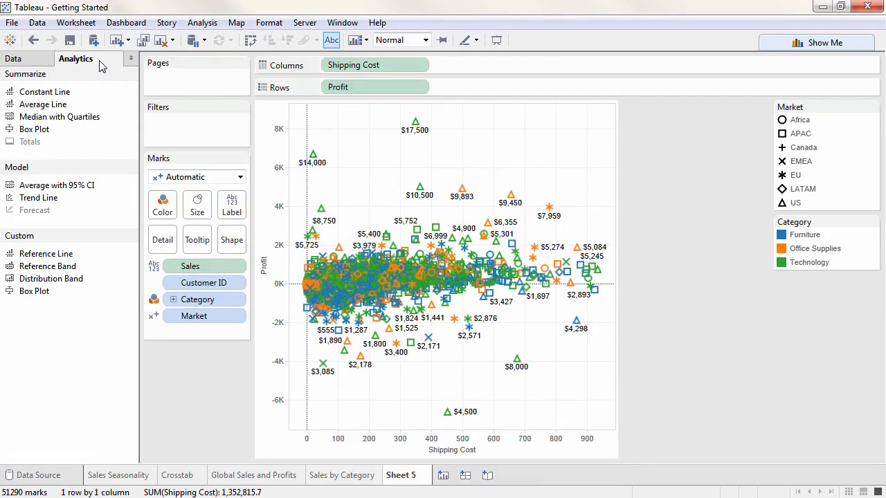
drag(67, 201, 392, 133)
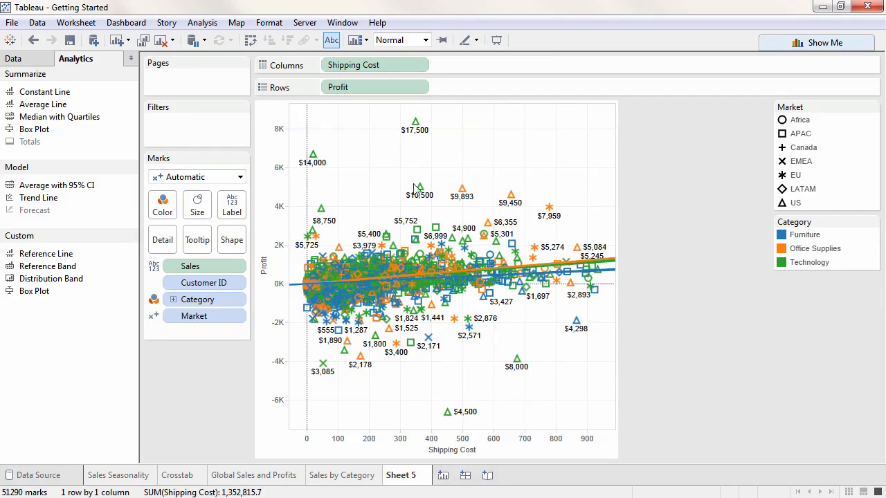
mouse_move(607, 276)
Inspect the underlying data row of the US Technology mark labelled $8,000, including its product name, and clear the selection
mouse_move(518, 361)
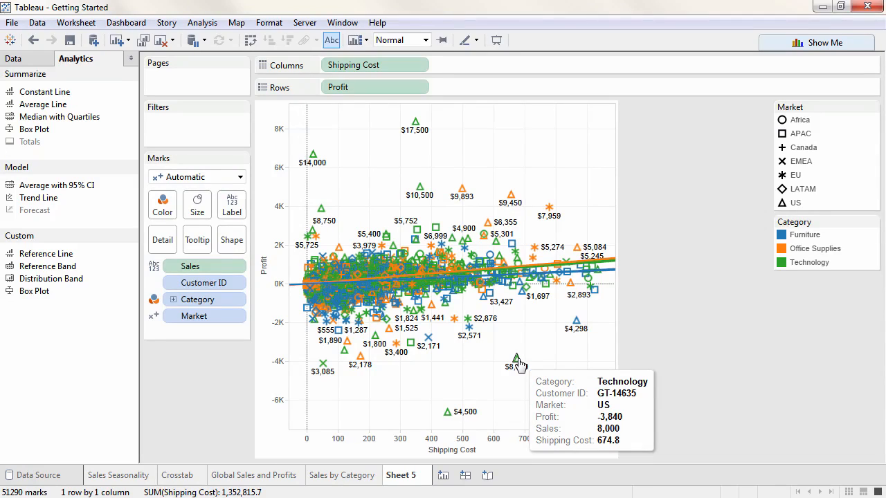
click(518, 362)
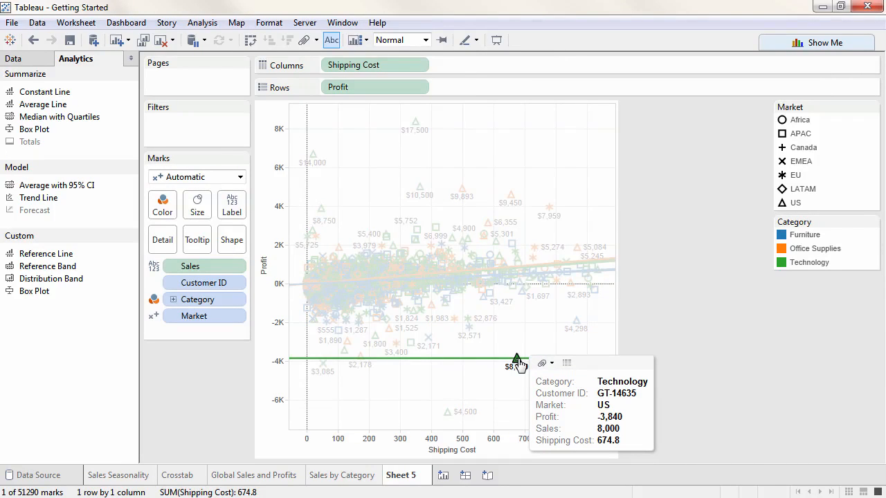
click(567, 364)
click(277, 429)
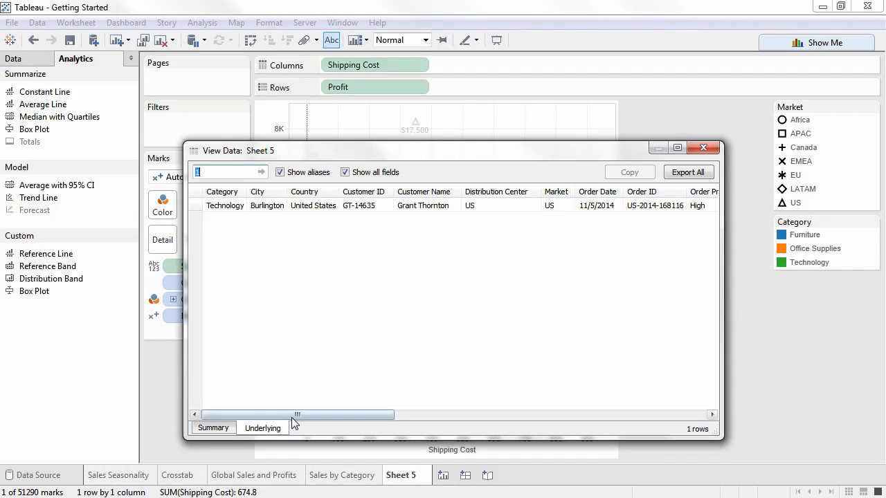
drag(297, 414, 409, 414)
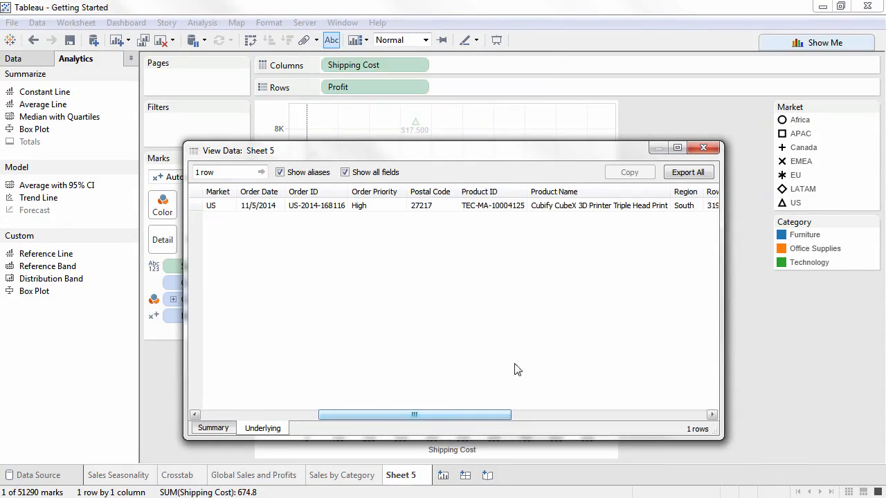
click(704, 148)
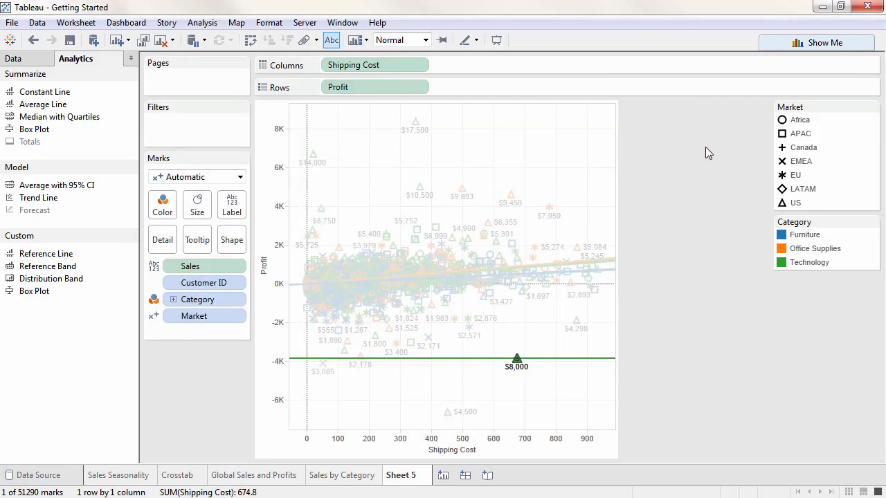
key(Escape)
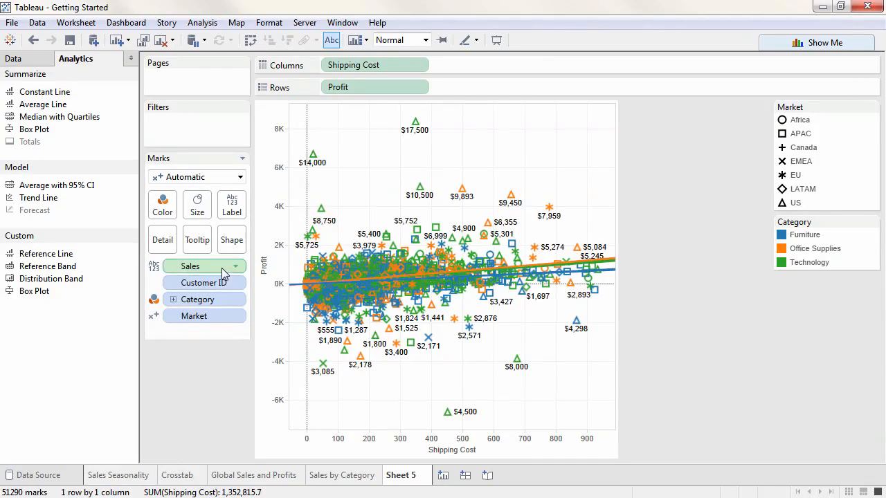
Remove the Sales labels from the marks and hide the trend lines in the scatter plot
drag(226, 267, 208, 372)
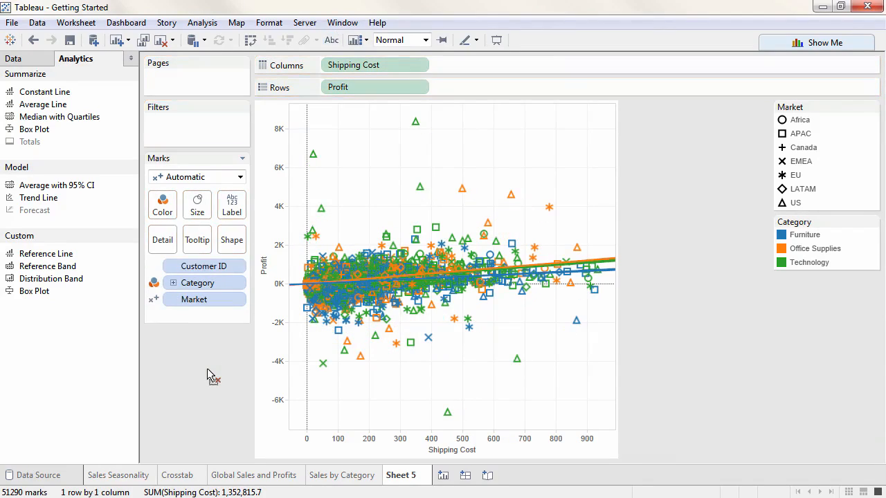
right_click(367, 377)
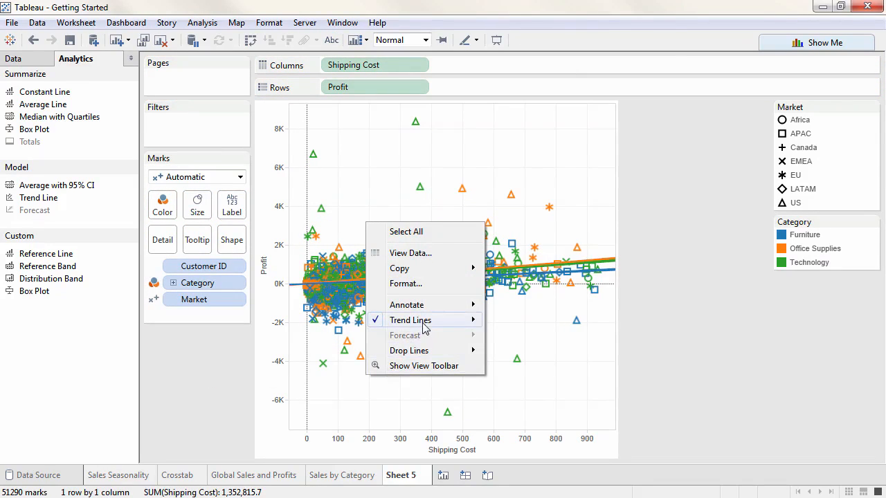
mouse_move(423, 324)
click(522, 324)
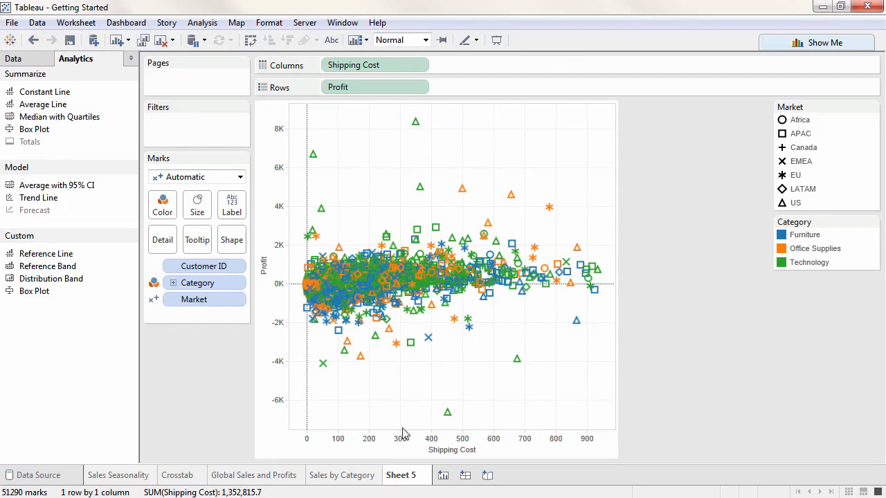
Rename the scatter plot worksheet as Customer Breakdown
double_click(398, 478)
text(Customer Breakdown)
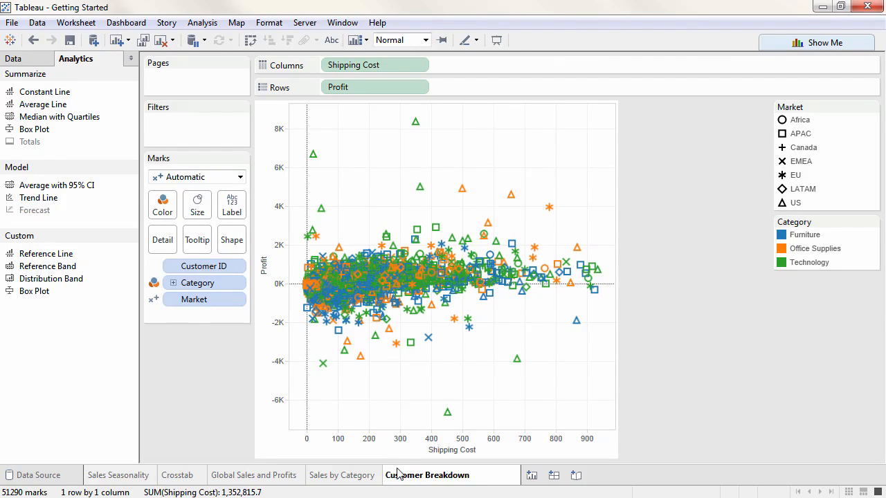
key(Return)
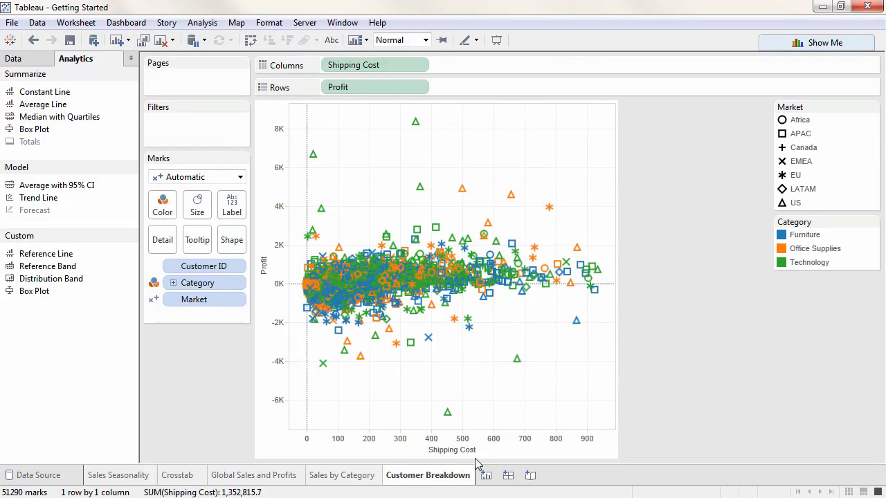
Create a new dashboard and set its size to Laptop (800 x 600)
click(508, 476)
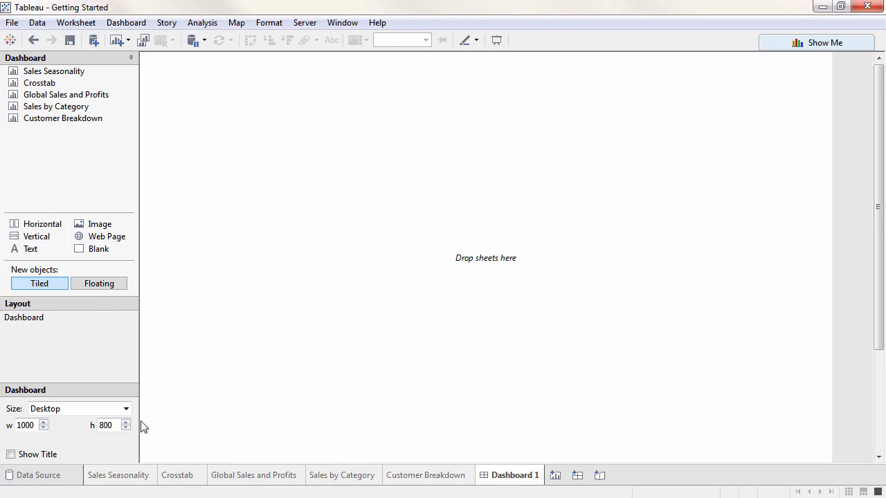
click(126, 409)
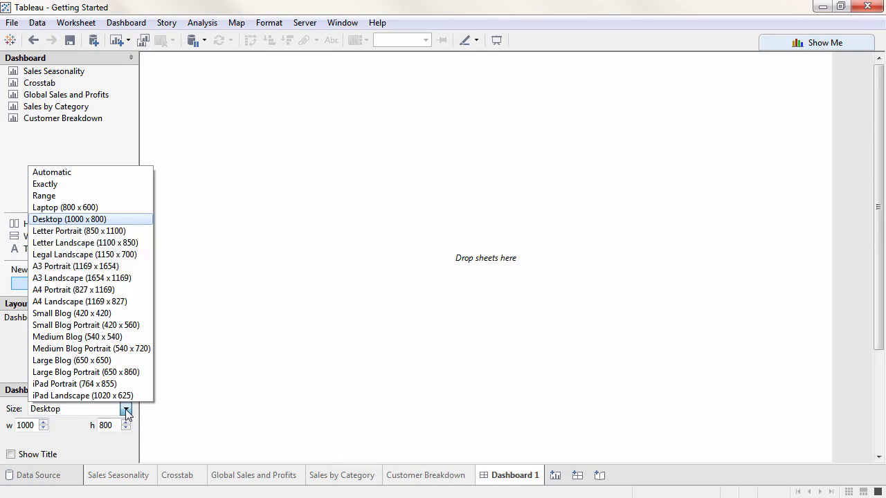
click(134, 209)
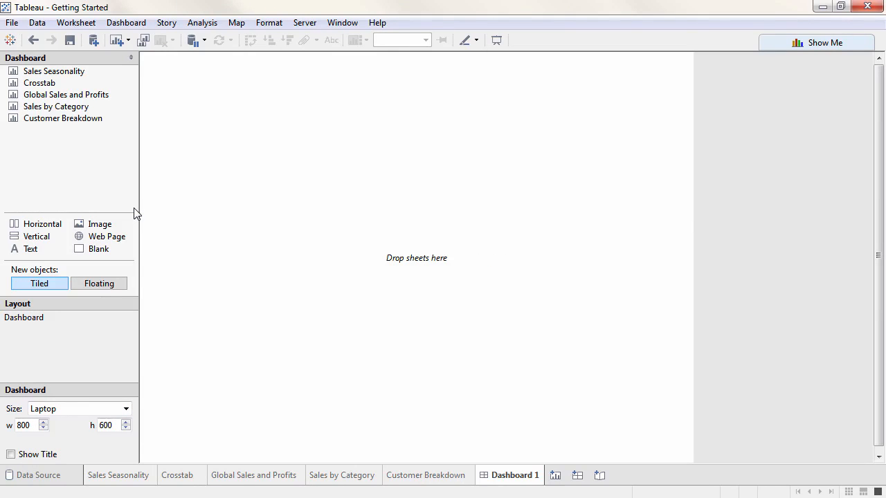
Place Global Sales and Profits on the dashboard, with Sales by Category and Customer Breakdown side by side beneath it
double_click(81, 72)
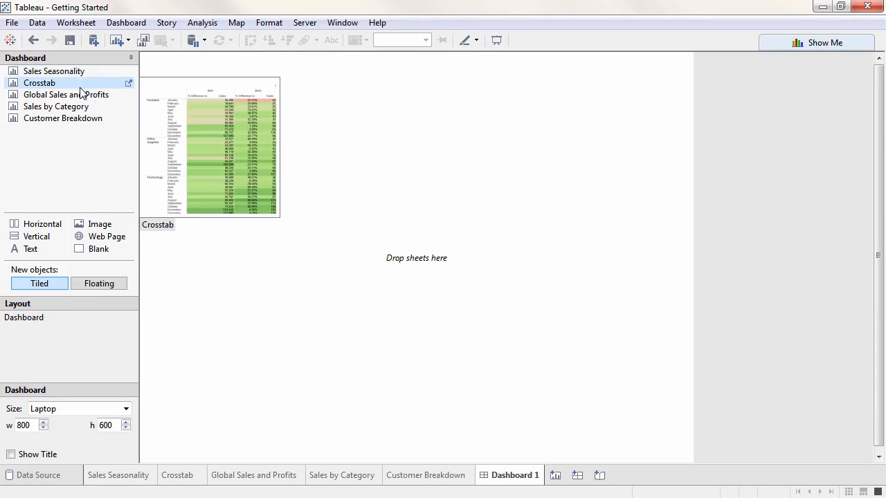
drag(81, 99, 225, 114)
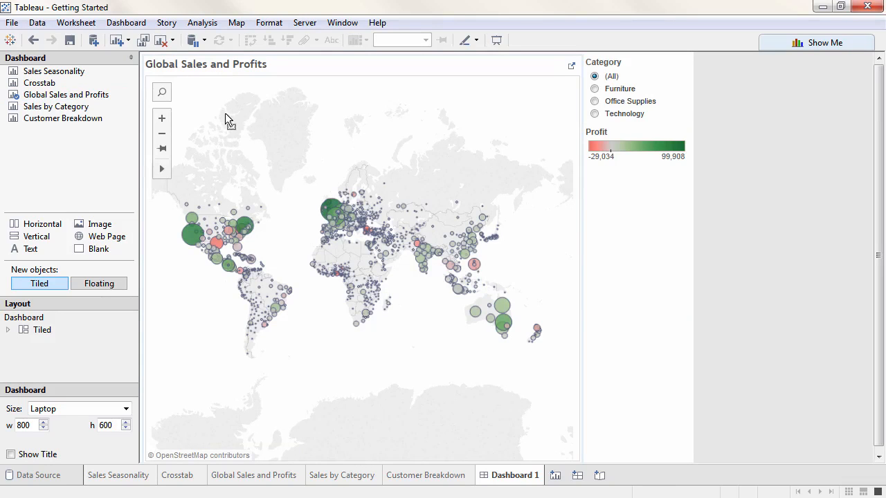
mouse_move(83, 108)
mouse_down()
mouse_move(182, 330)
mouse_move(217, 436)
mouse_up()
mouse_move(74, 126)
mouse_down()
mouse_move(276, 278)
mouse_move(399, 343)
mouse_move(469, 394)
mouse_up()
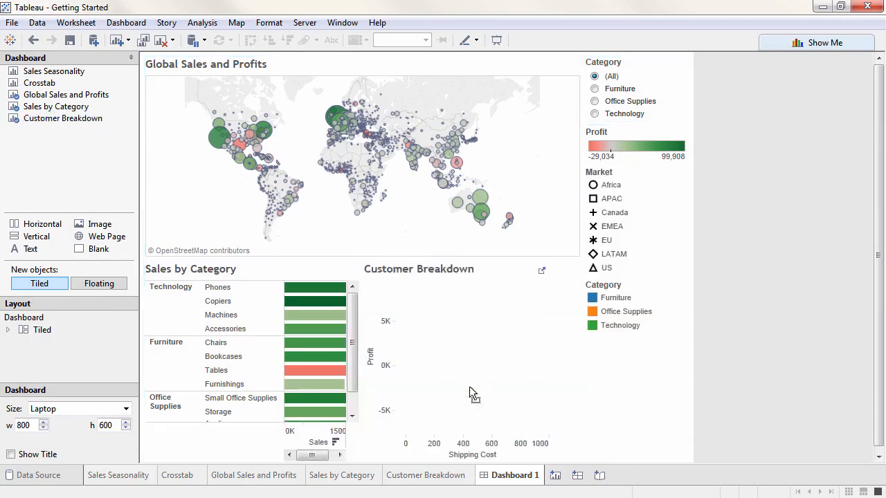
Set the fit of the Sales by Category view on the dashboard to Entire View
click(350, 272)
click(342, 262)
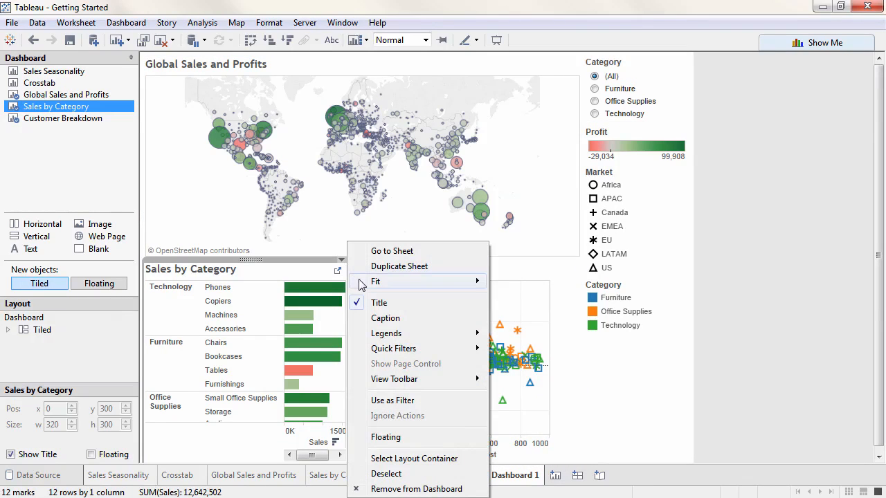
mouse_move(361, 282)
click(528, 330)
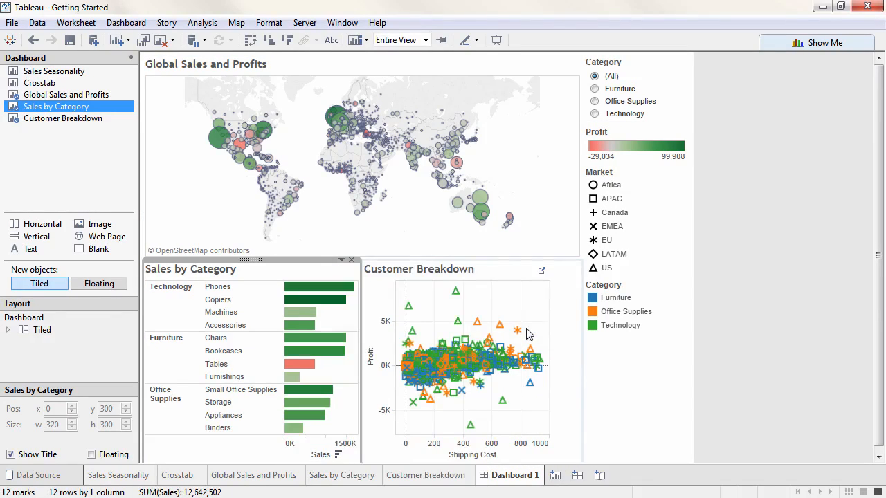
Set the fit of the Customer Breakdown view on the dashboard to Entire View
click(533, 271)
click(563, 260)
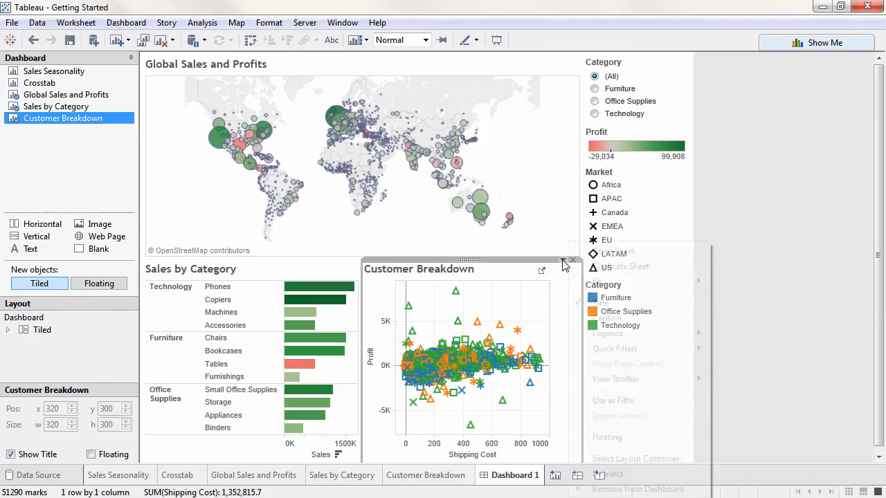
mouse_move(696, 282)
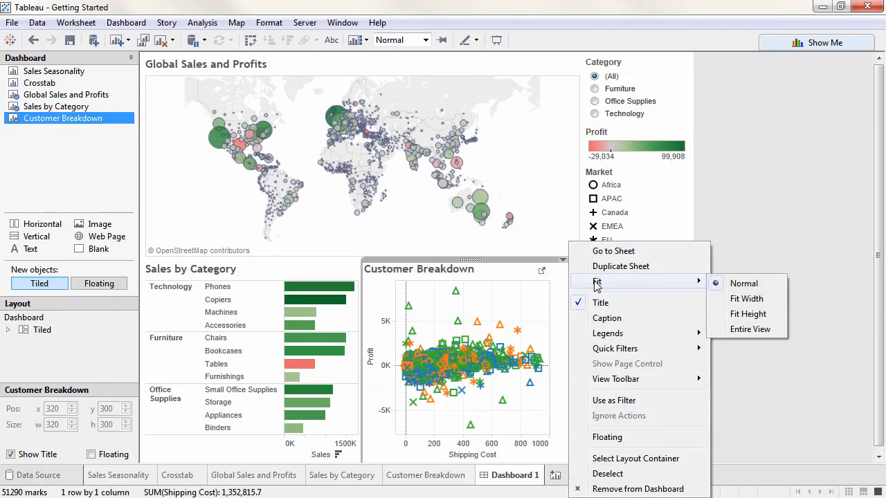
click(748, 328)
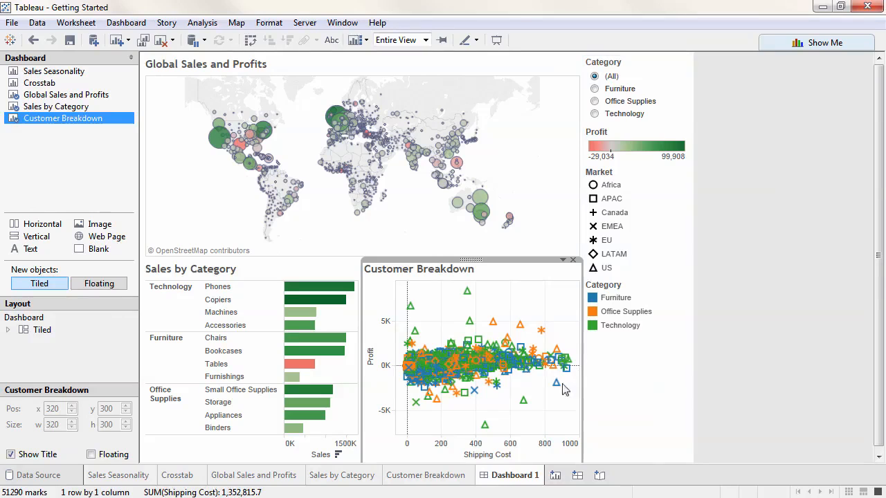
Rename the dashboard as Sales Dashboard and clear the view selection
right_click(519, 477)
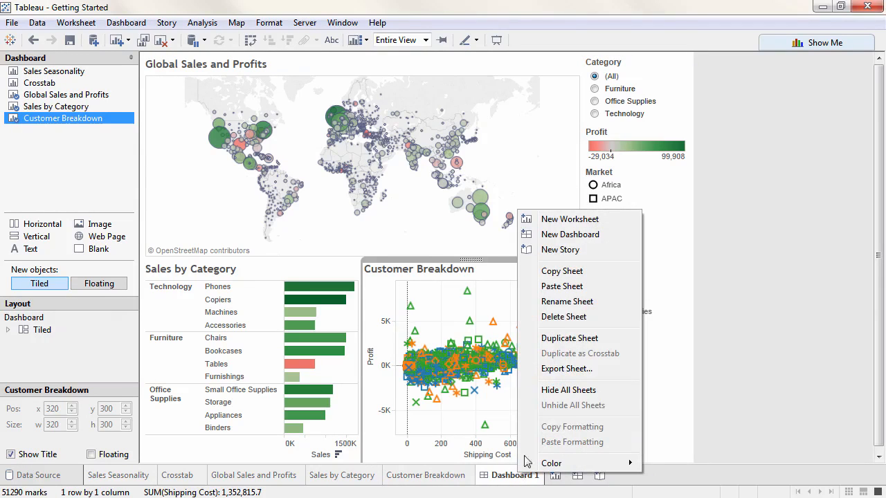
click(566, 303)
text(Sales Dashboard)
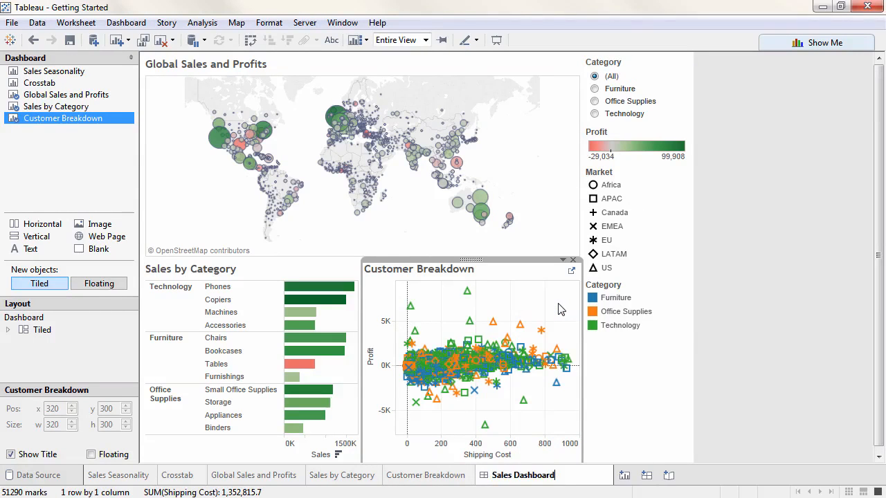
click(622, 389)
click(706, 412)
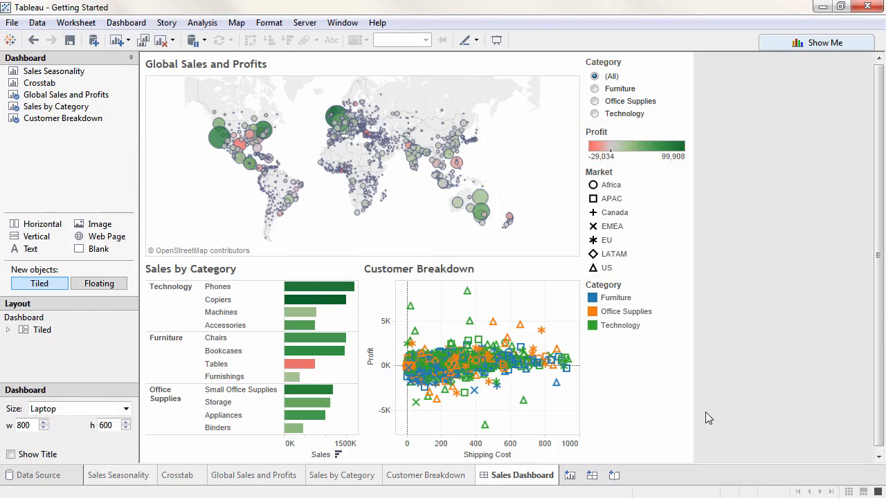
Show the dashboard title and set its text to font size 16
click(11, 455)
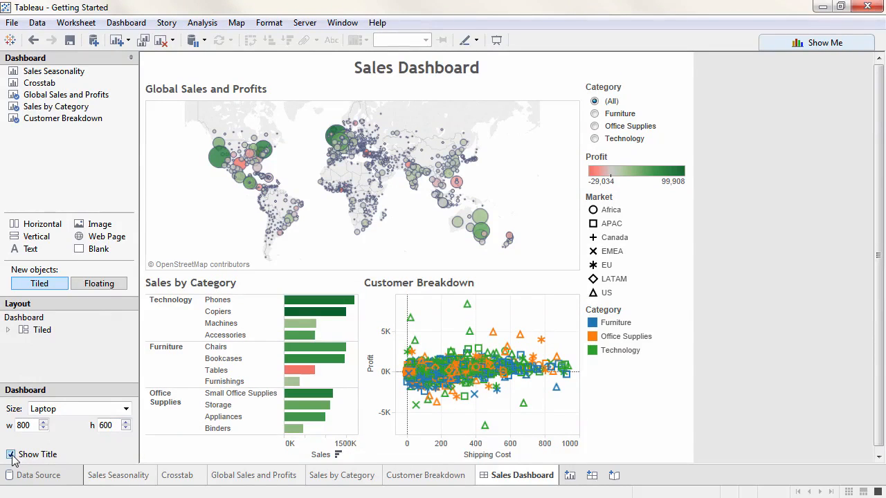
double_click(388, 76)
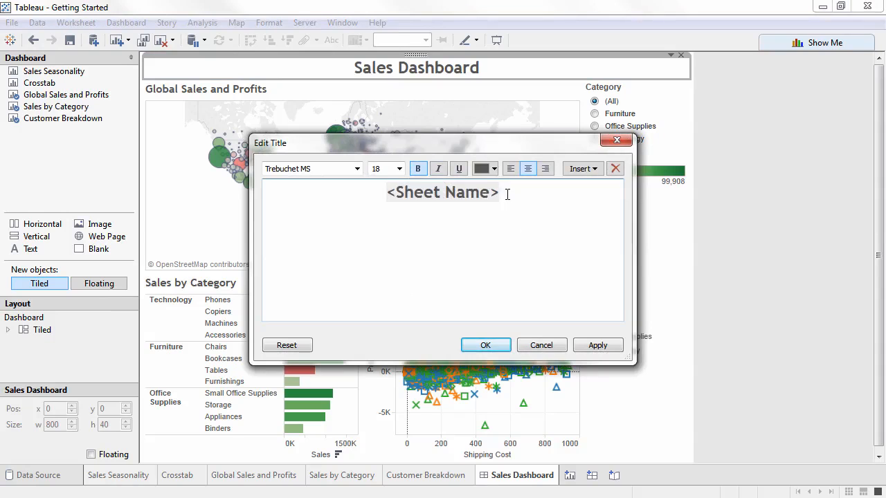
drag(506, 191, 369, 190)
click(398, 168)
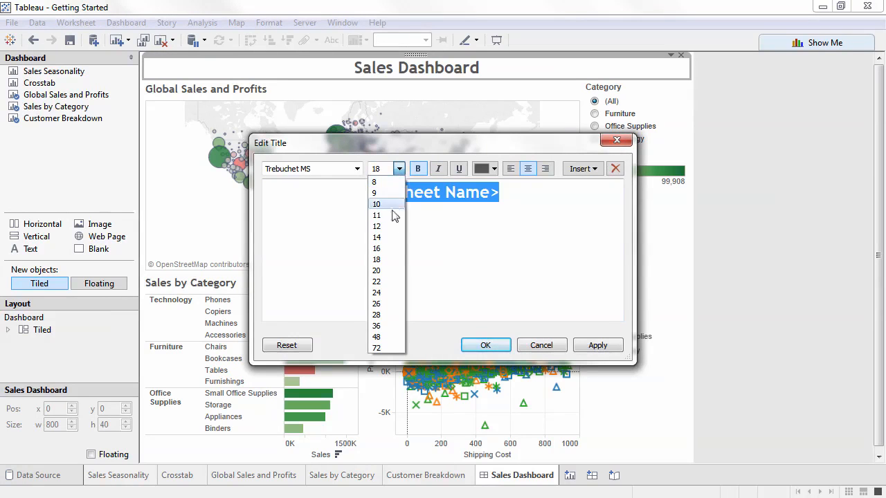
click(384, 249)
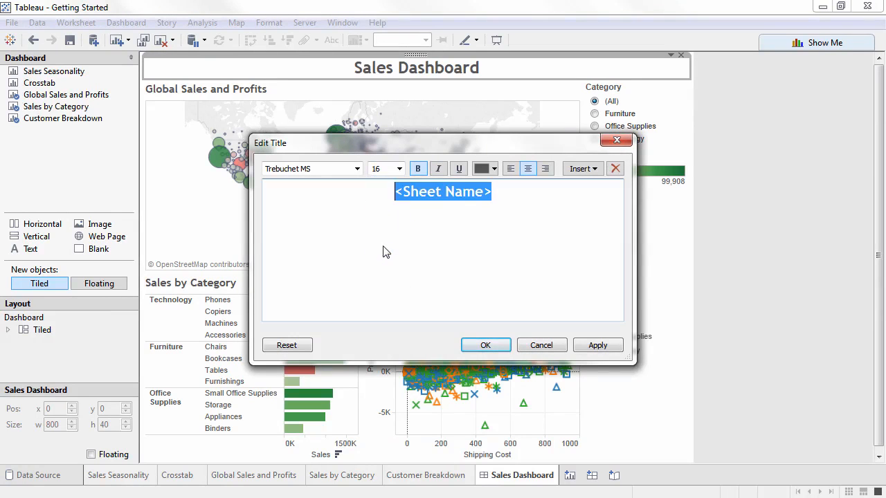
click(483, 346)
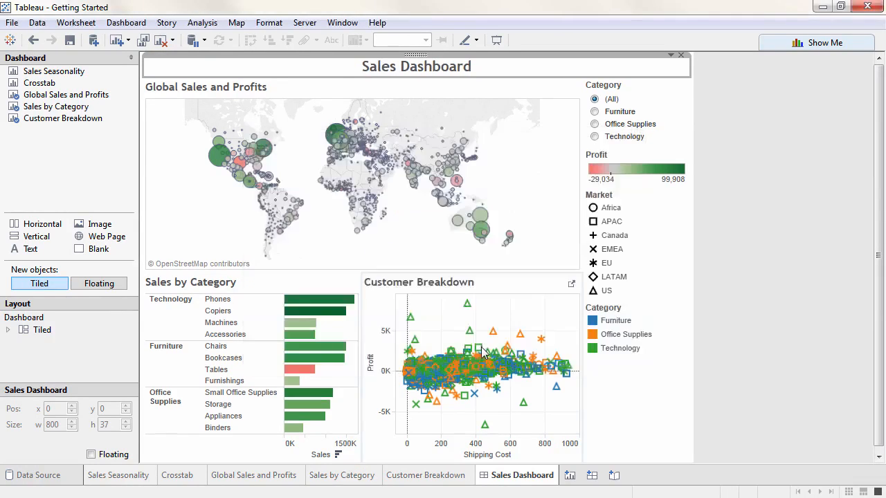
Switch the Category filter to Office Supplies, then Technology, and apply it to all worksheets using this data source
click(597, 125)
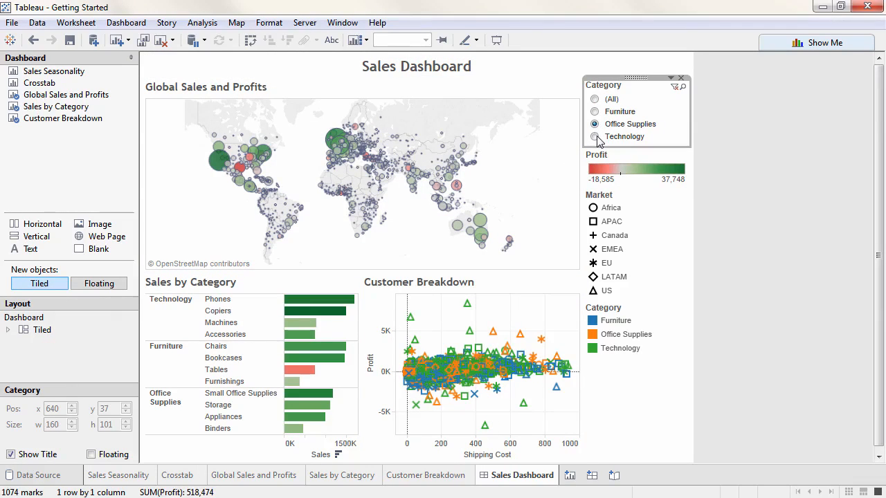
click(598, 136)
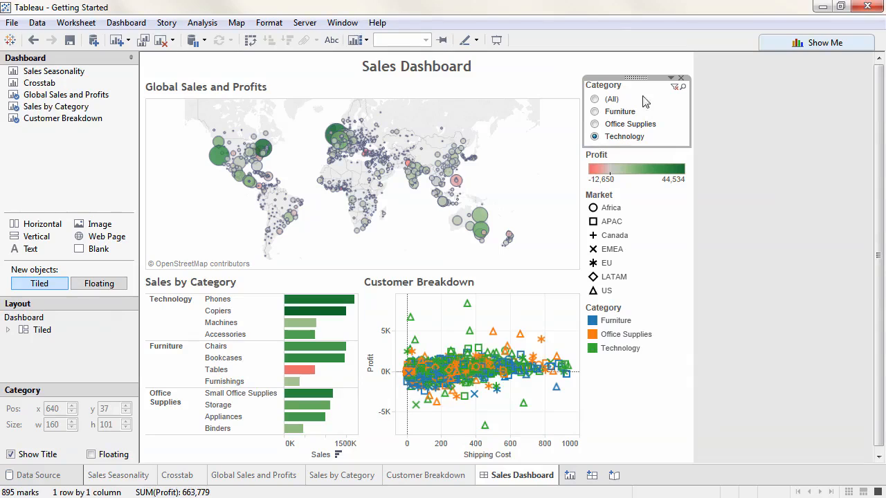
click(669, 79)
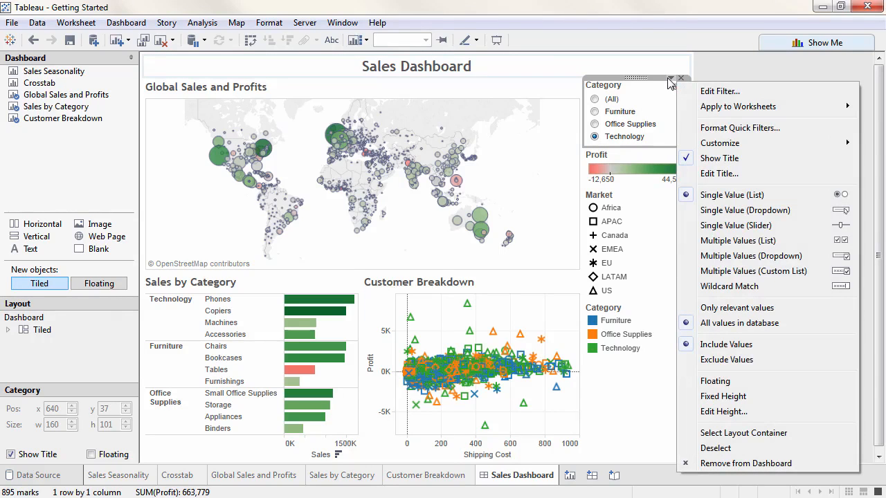
mouse_move(704, 111)
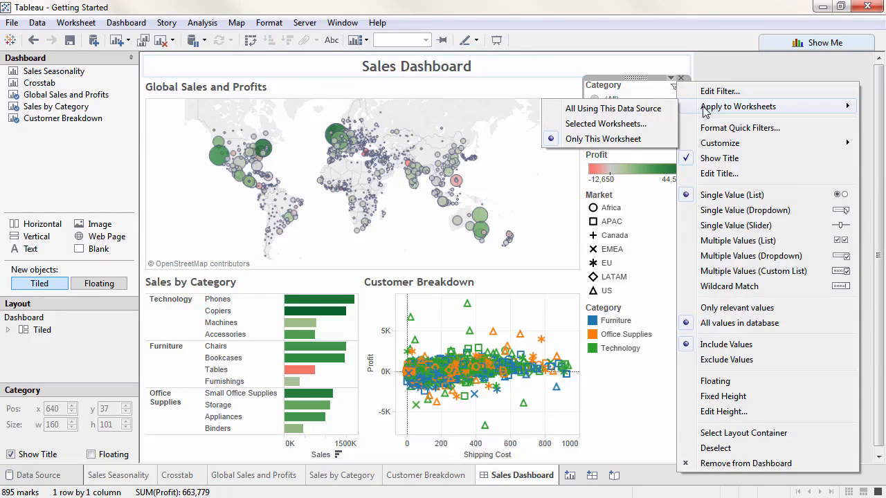
click(657, 115)
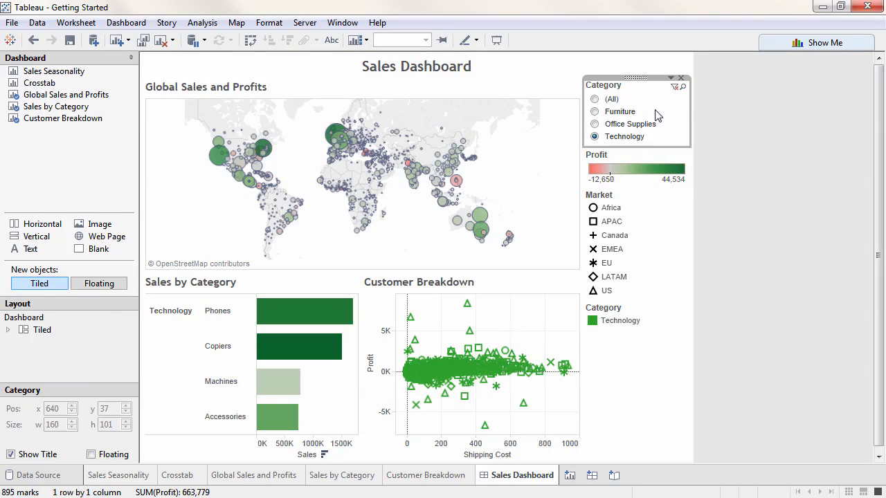
Filter the dashboard to Office Supplies and use the Global Sales and Profits map as a filter with the Auckland, New Zealand mark selected
click(594, 124)
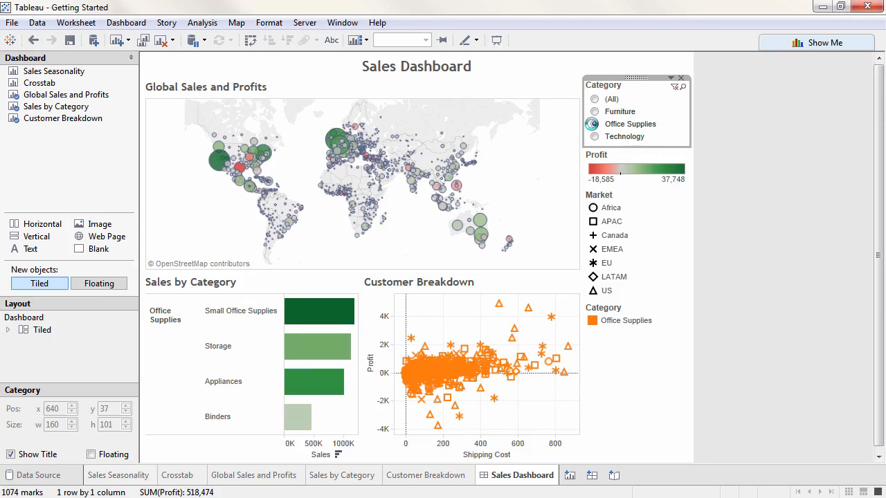
click(510, 240)
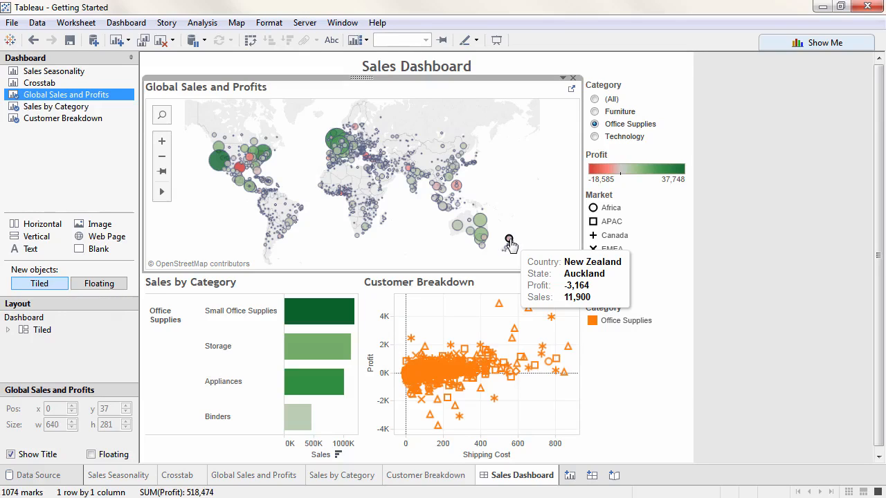
click(510, 241)
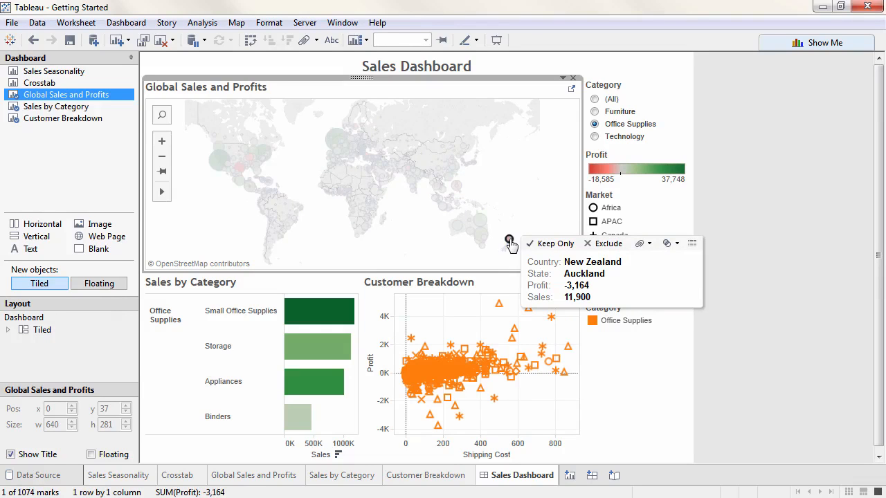
click(563, 80)
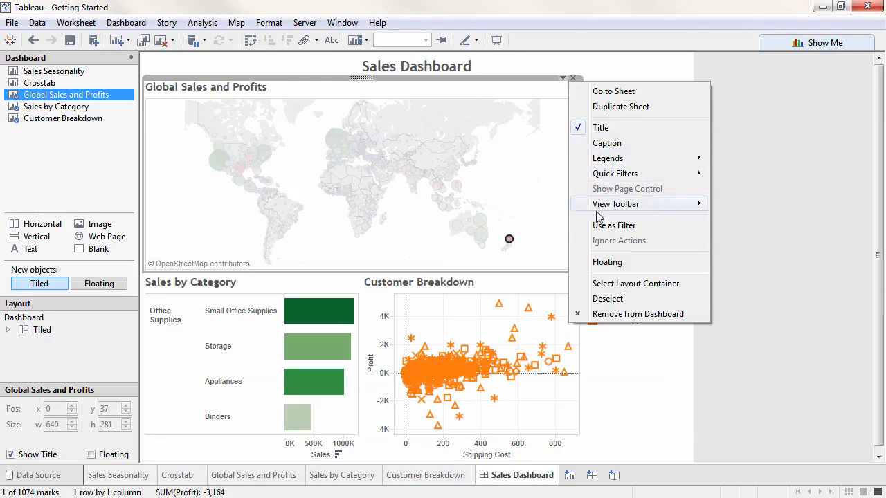
click(600, 227)
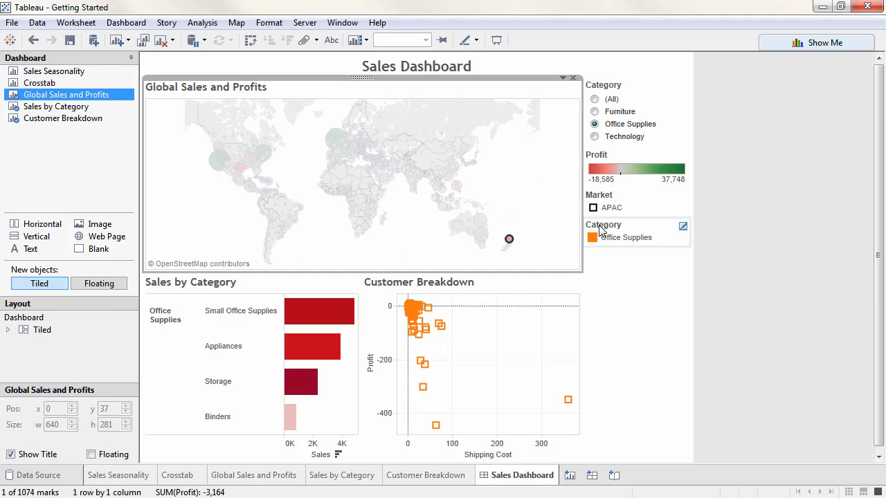
Clear the mark selection on the map and reset the Category filter to (All)
key(Escape)
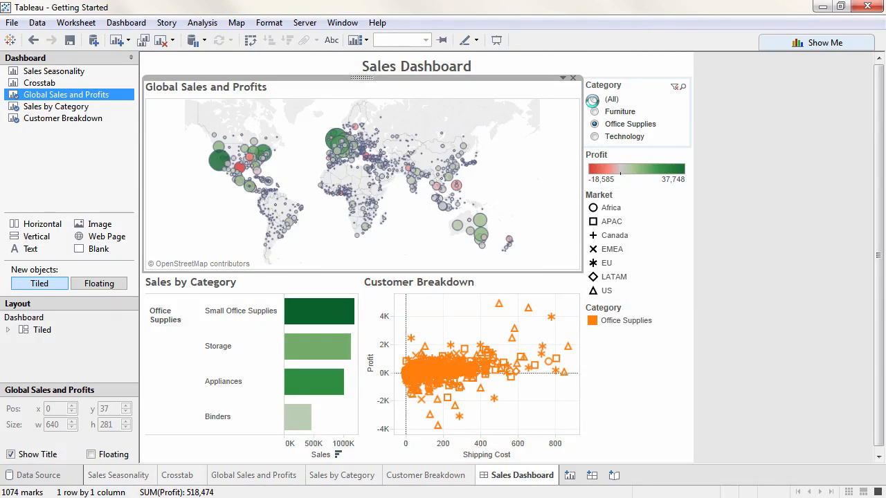
click(593, 99)
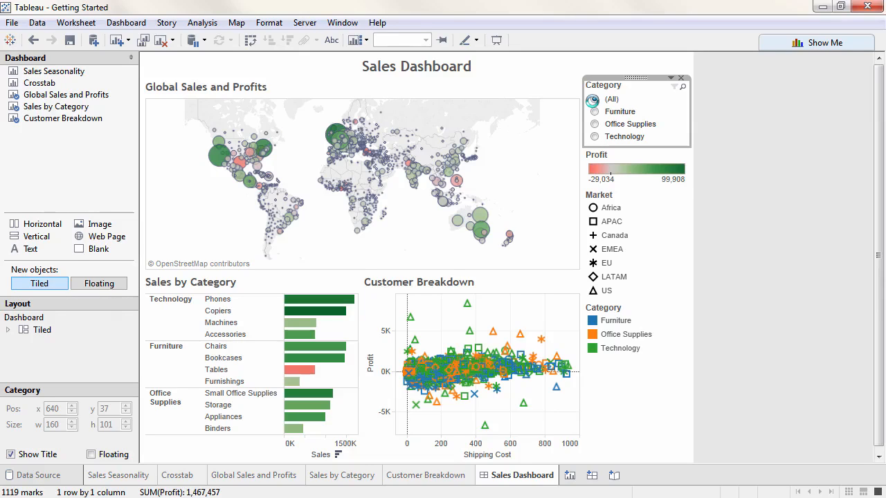
Create a new story and set its size to Laptop (800 x 600)
click(614, 477)
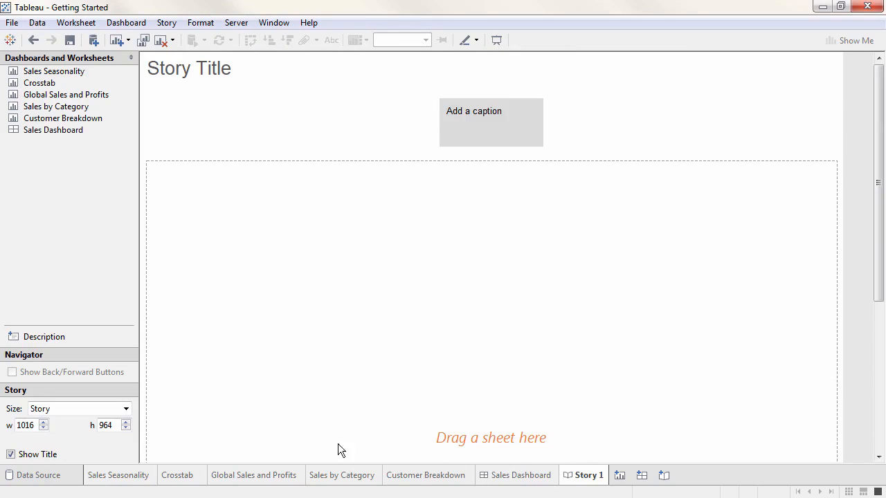
click(127, 410)
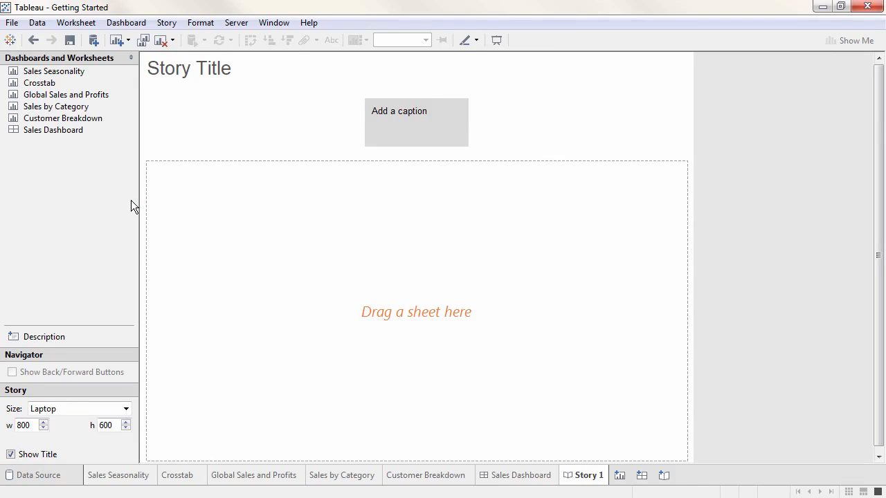
Add Global Sales and Profits to the story's first point and caption it "Overall, our profits look strong"
click(101, 97)
drag(101, 98, 208, 202)
drag(262, 219, 263, 220)
click(342, 109)
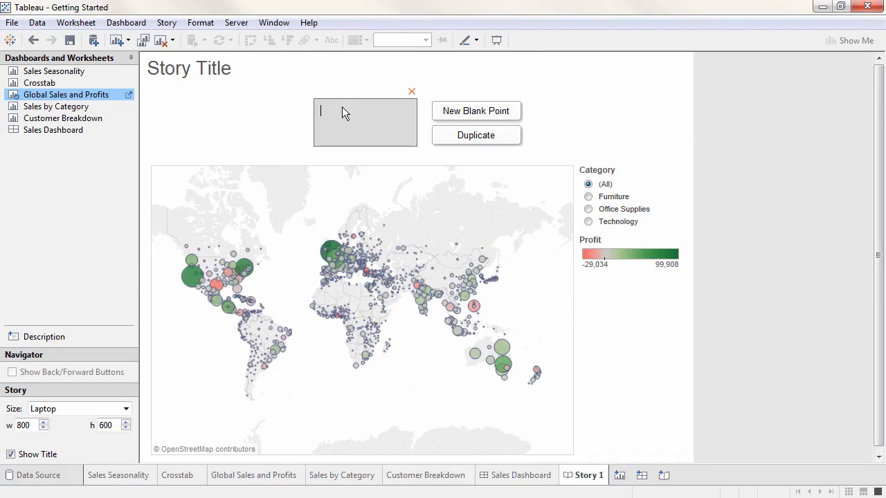
text(Overall, our profits look strong)
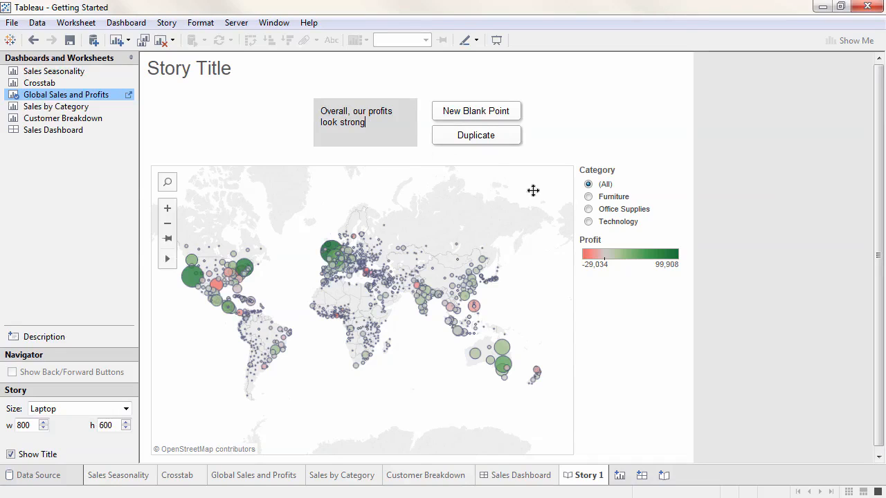
Filter the story map to Furniture, save it as a new point and caption that point "But not across all Categories"
click(590, 210)
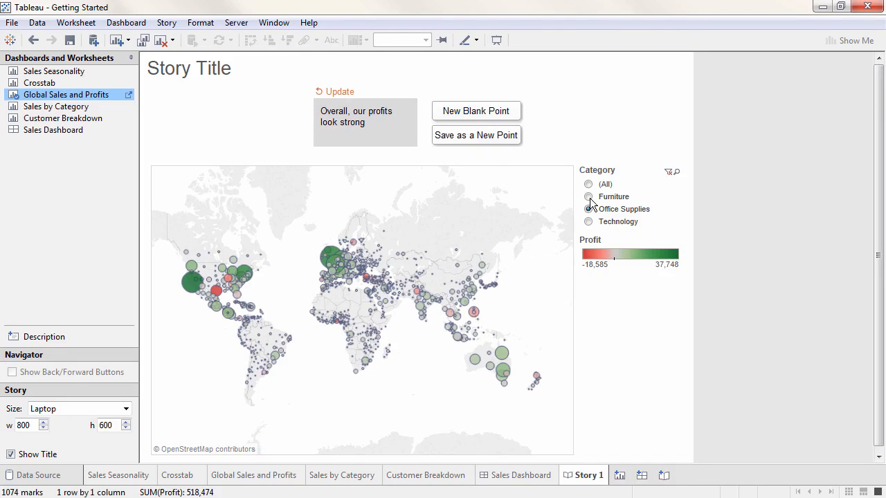
click(589, 198)
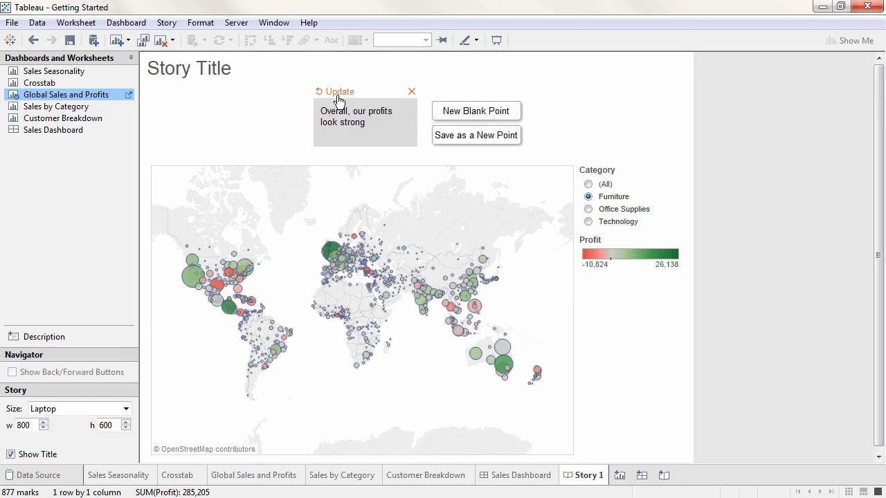
click(460, 136)
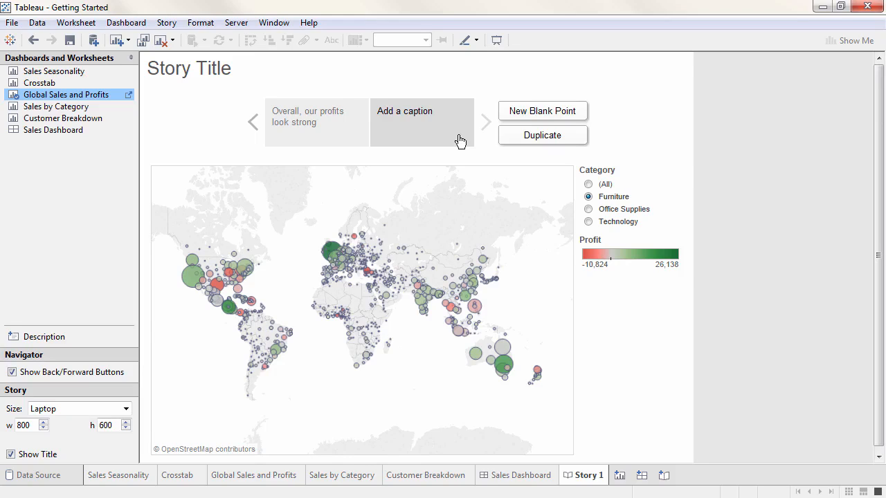
click(451, 125)
click(449, 114)
text(But not across all Categories)
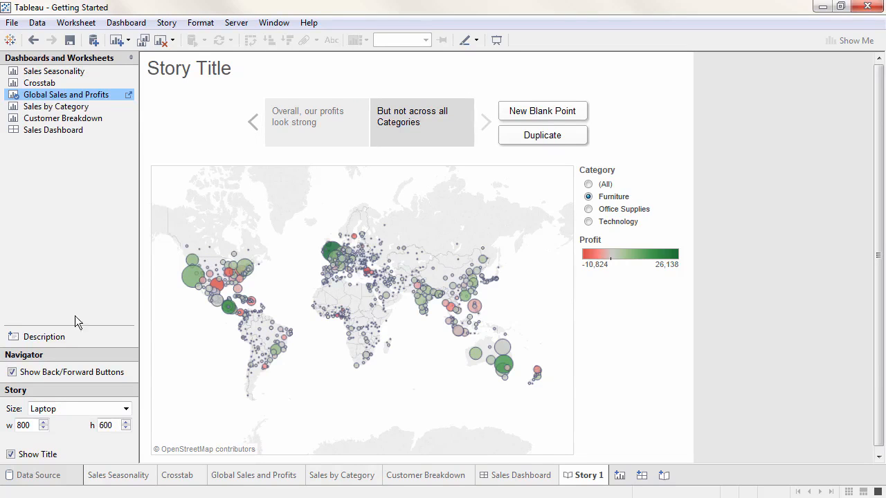
Add the description "Furniture appears to have poor profitability in some areas" to the second story point and place it near the map's lower middle
drag(46, 337, 295, 369)
text(Furniture appears to have poor profitability in some areas)
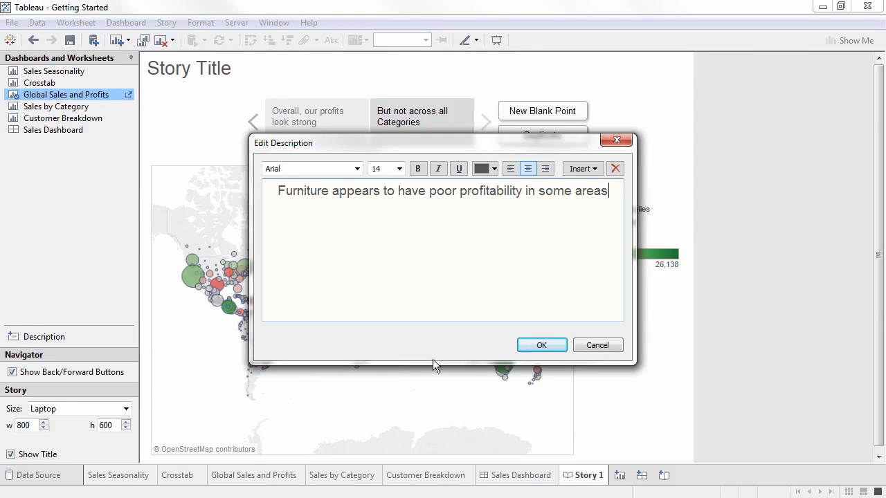
click(534, 346)
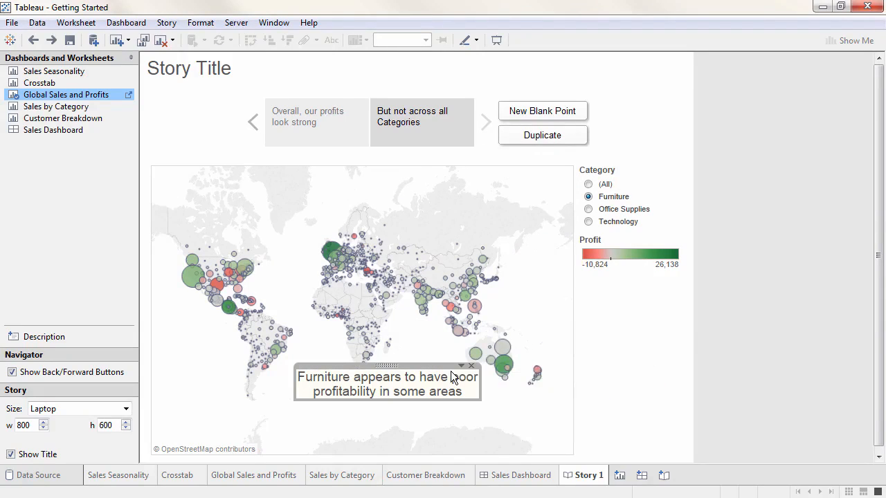
drag(393, 365, 388, 381)
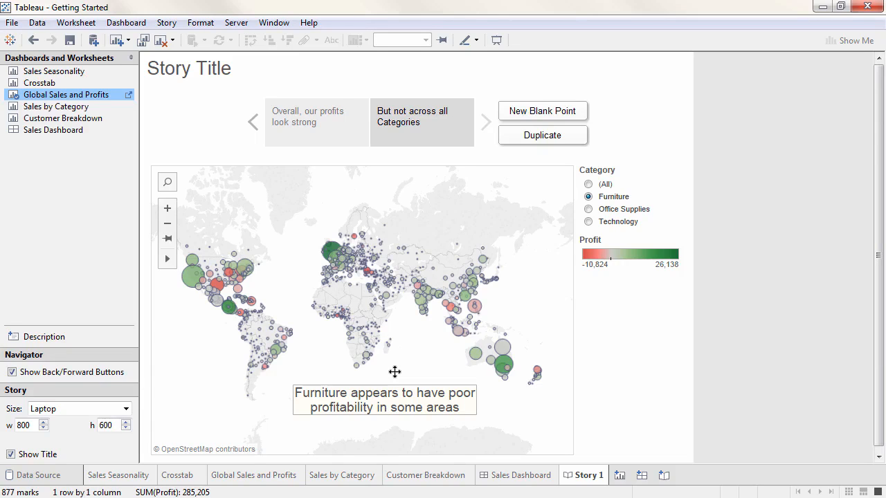
Add Sales by Category to the story as a new point and caption it "Here's the biggest problem"
mouse_move(97, 120)
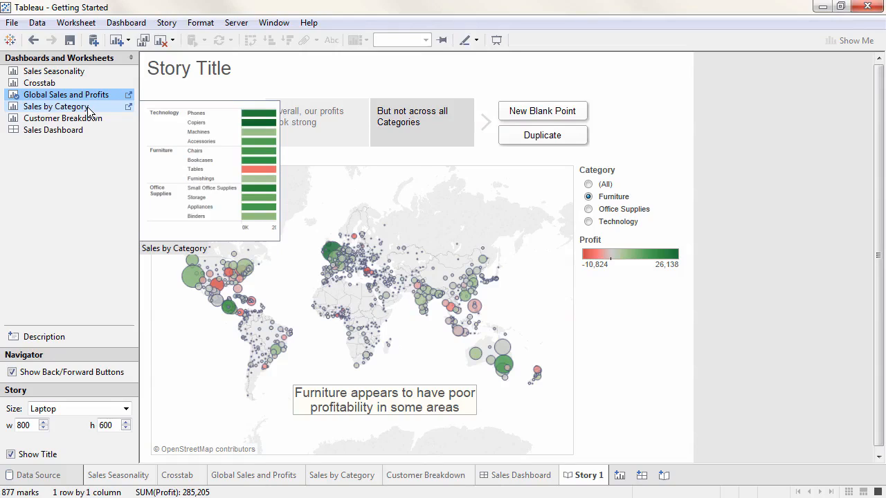
double_click(88, 109)
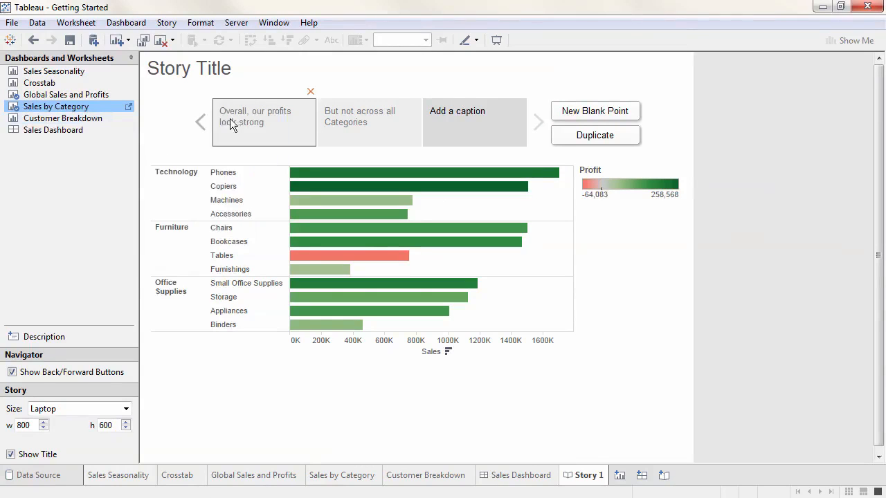
double_click(442, 126)
text(Here's the biggest problem)
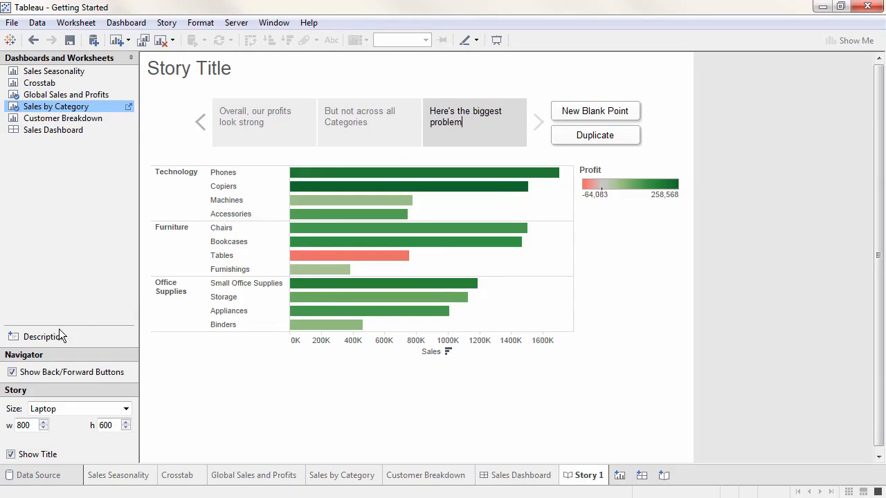
Add the description "Tables are dragging down Furniture's profits" to the third story point, widened to one line and placed below the bar chart
drag(57, 337, 221, 343)
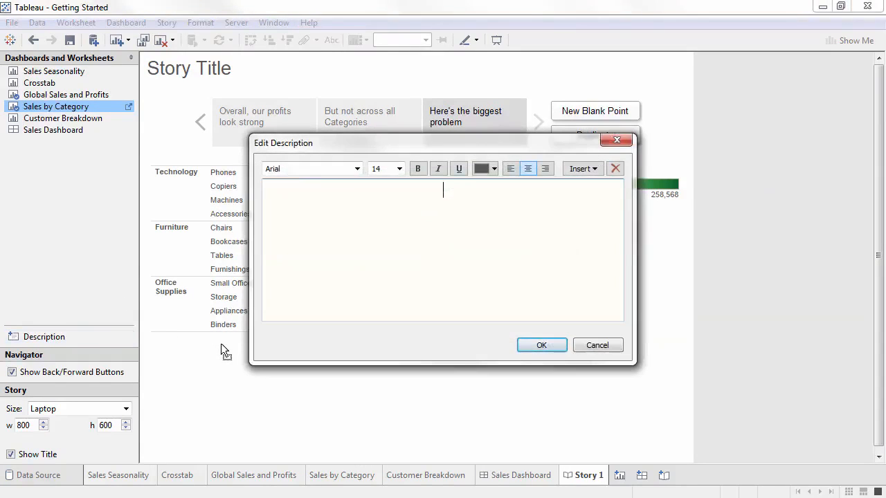
text(Tables are dragging down Furniture's profits)
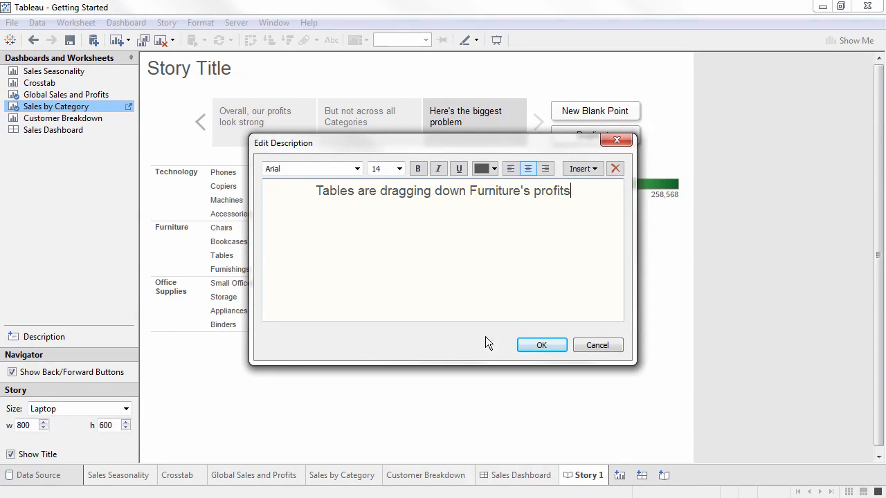
click(539, 345)
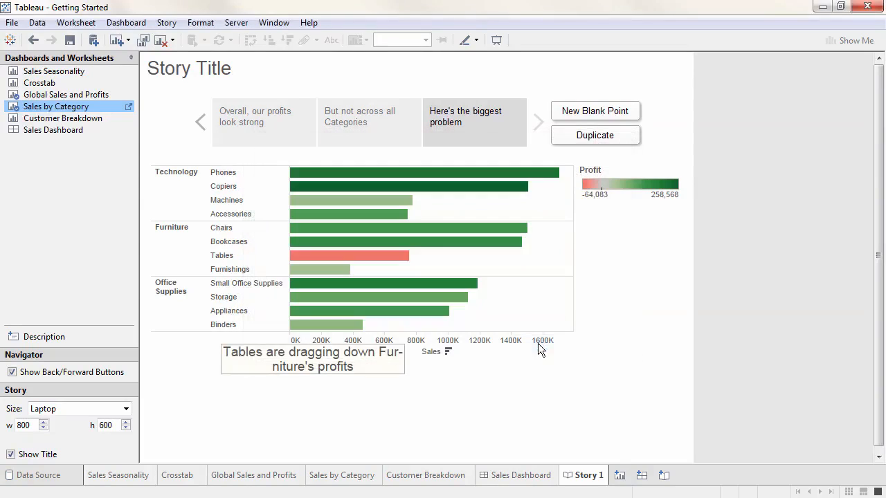
click(403, 361)
drag(410, 361, 442, 359)
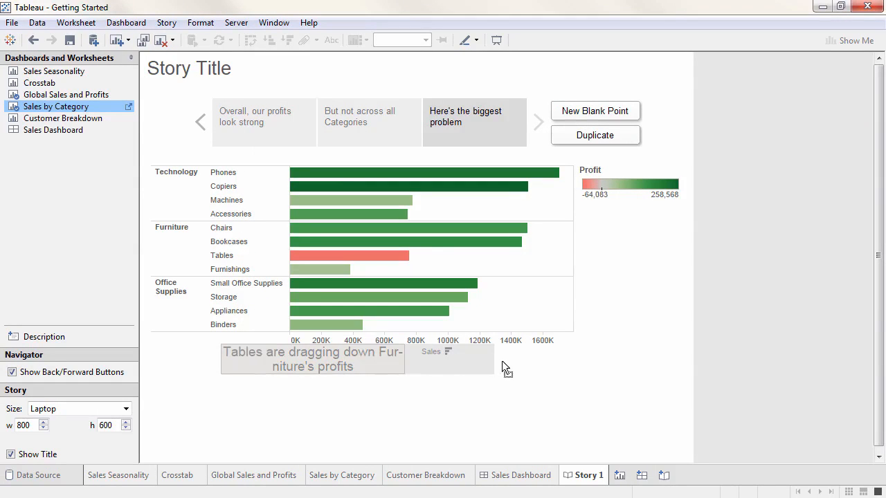
drag(502, 361, 518, 361)
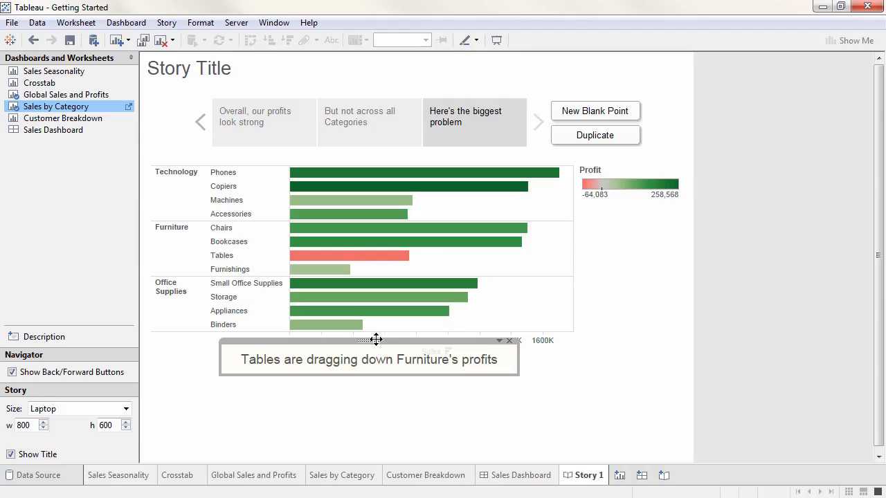
drag(376, 339, 373, 386)
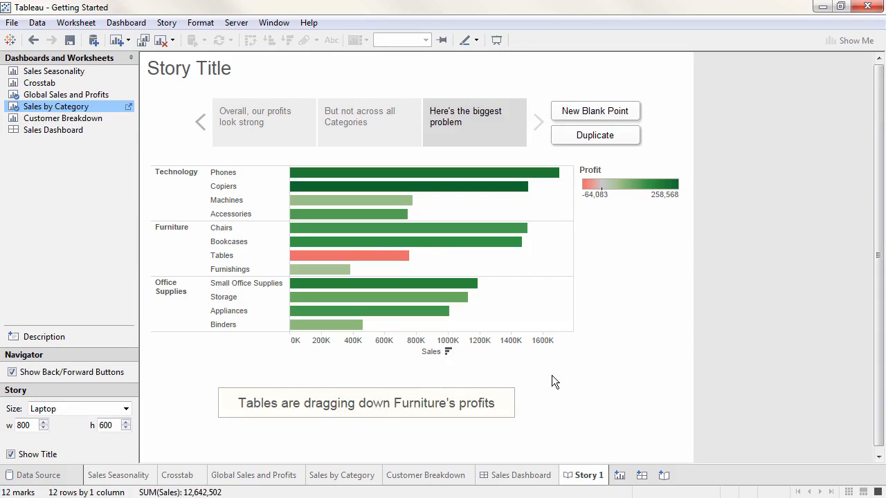
Add the Sales Dashboard to the story as a new fourth point
mouse_move(68, 132)
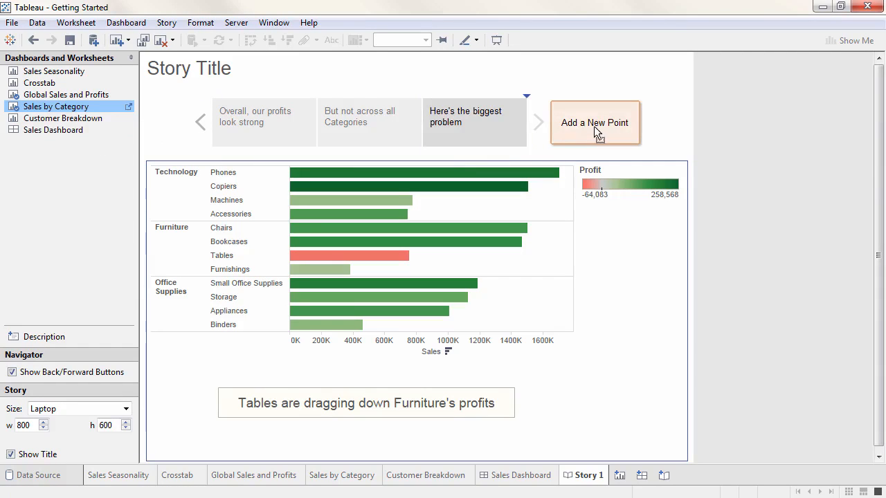
click(597, 132)
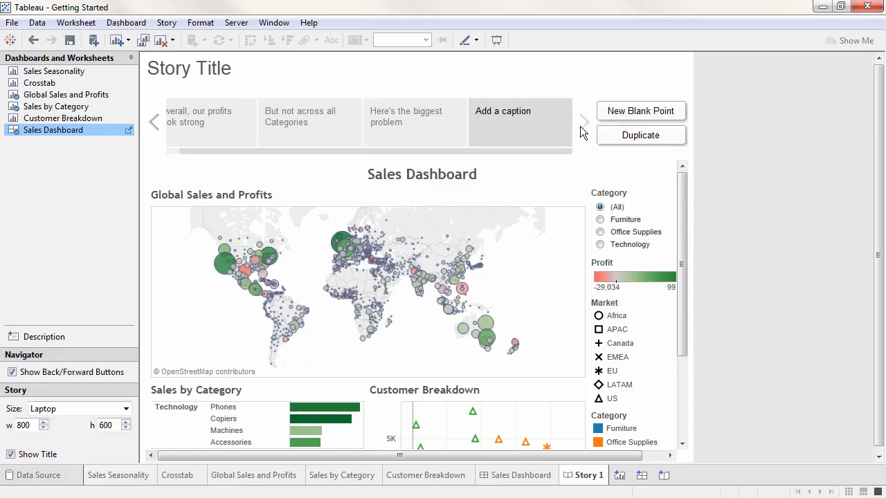
Set the Sales Dashboard's size to Fit to Story 1 (784 x 436), hide its title and return to the story
click(127, 131)
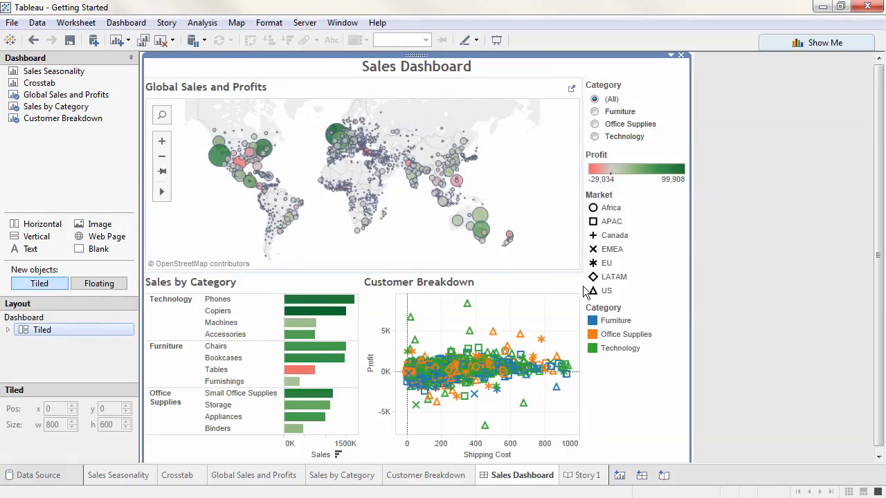
click(730, 350)
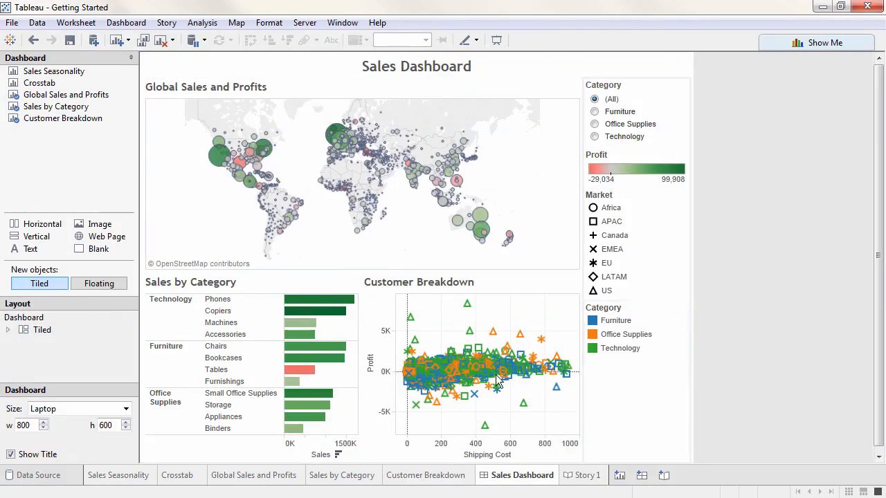
click(127, 410)
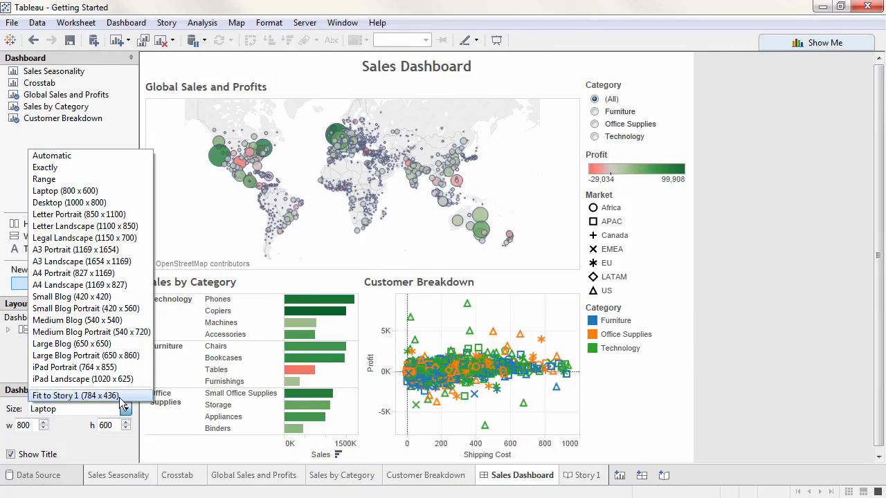
click(119, 396)
click(11, 455)
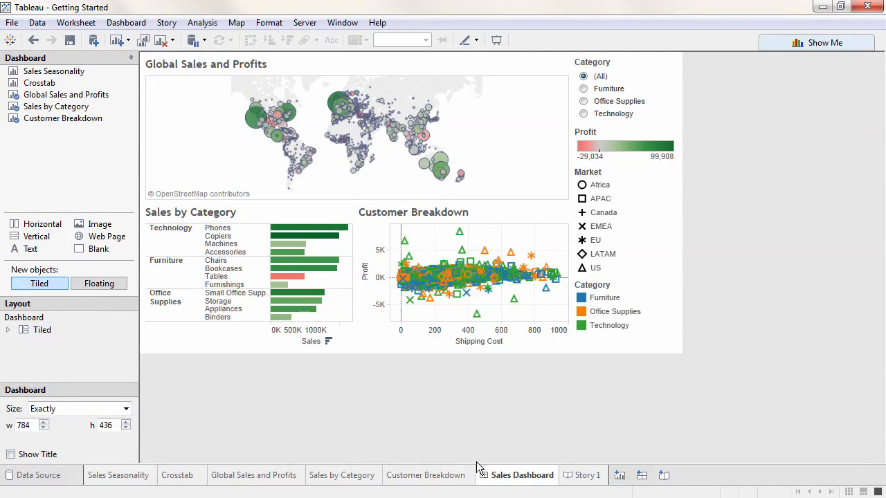
click(573, 475)
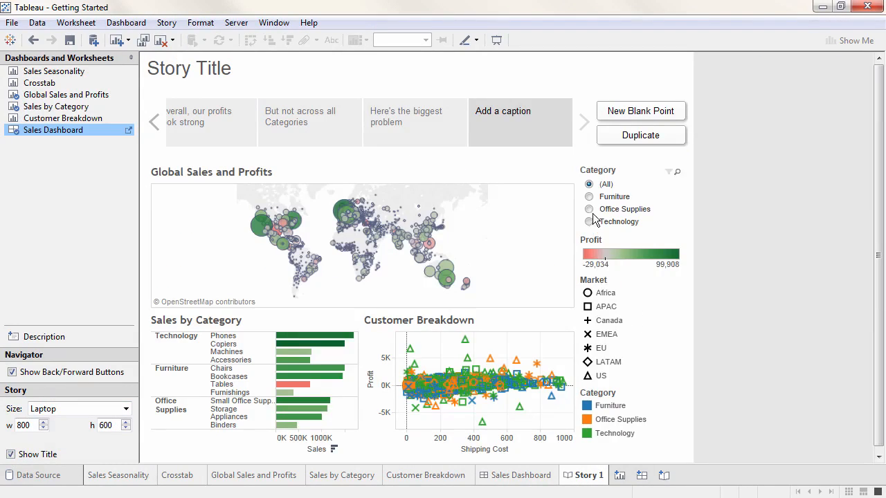
Filter the dashboard story point to Furniture and test the map's filter action by selecting and deselecting Auckland, New Zealand
click(589, 197)
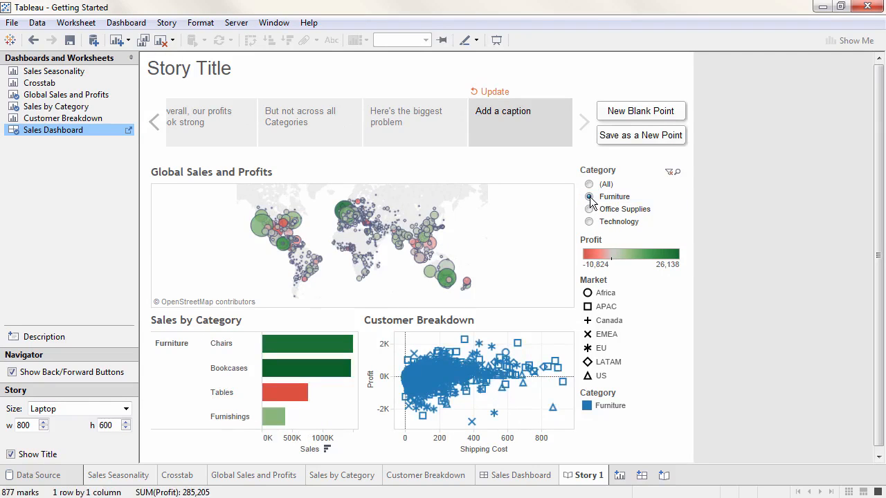
click(467, 283)
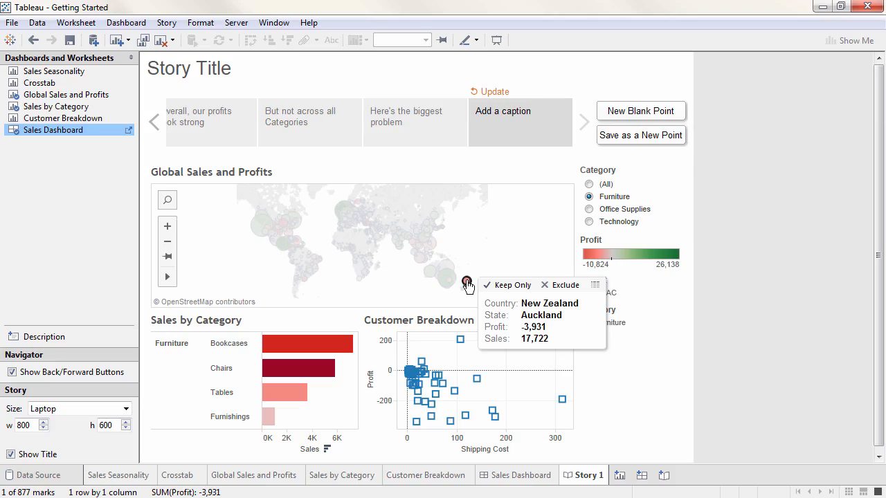
click(467, 283)
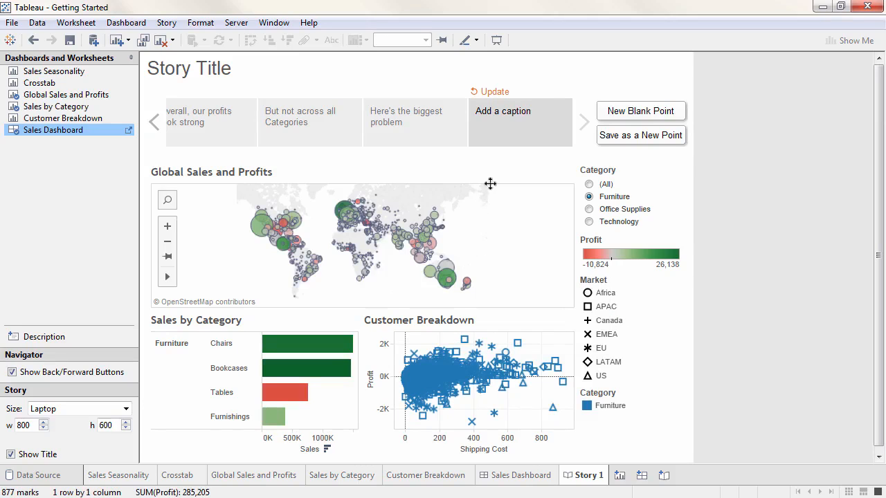
Caption the fourth point "What's behind it? Next steps..." and update it with the Tables bar selected in Sales by Category
click(505, 125)
text(What's behind it? Next steps...)
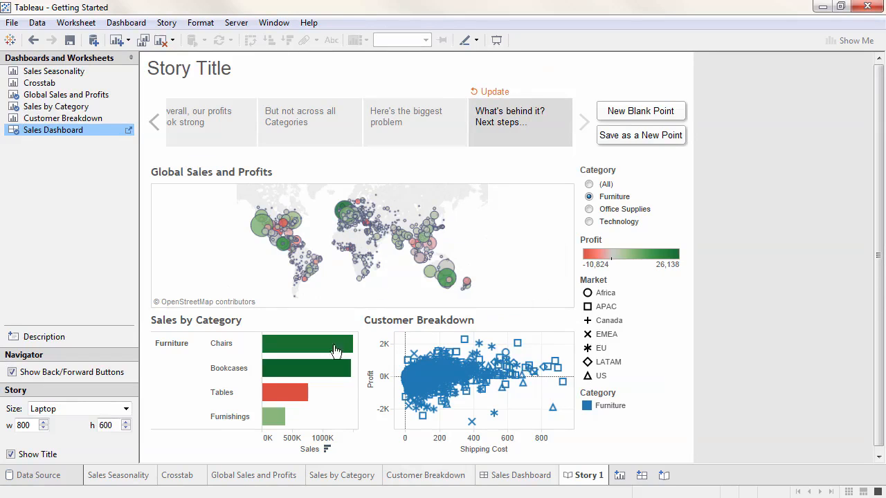
click(293, 398)
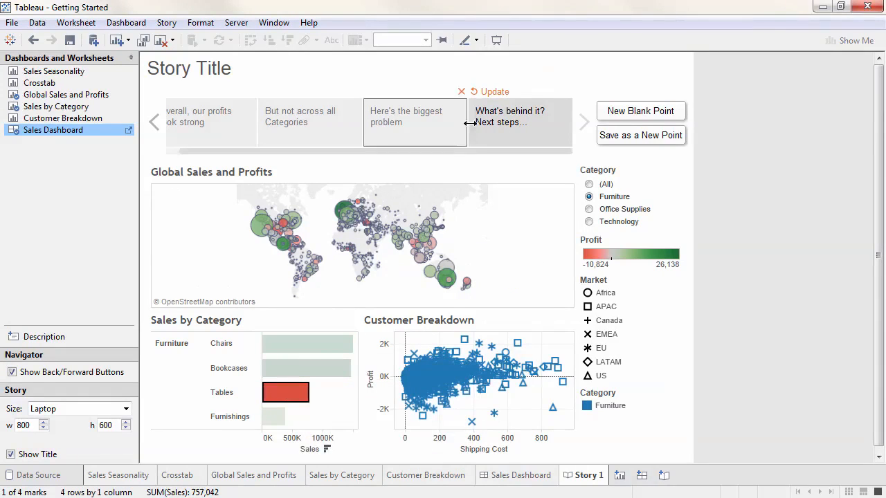
click(492, 93)
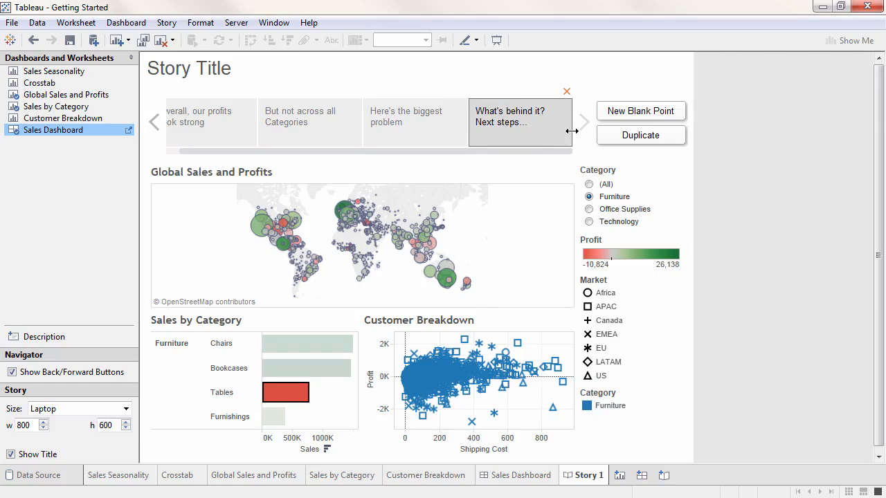
Narrow the story's caption boxes so all four points fit, and step through the points from first to last
drag(572, 131, 551, 131)
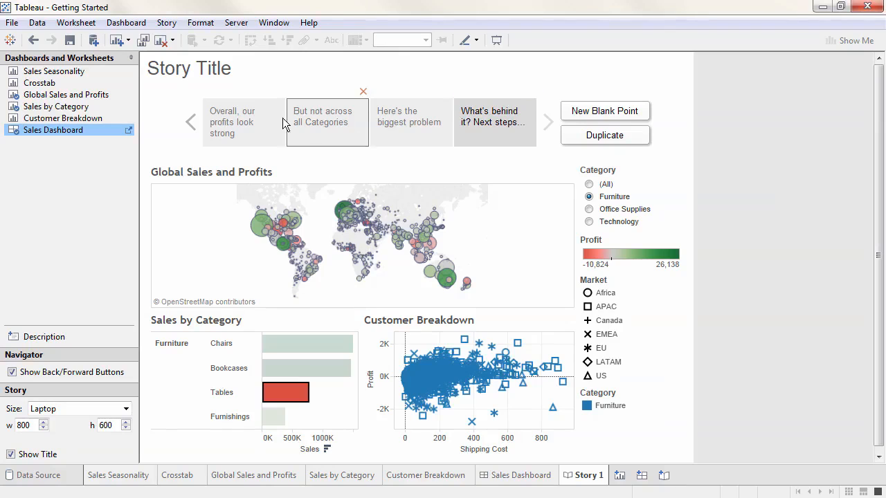
click(229, 117)
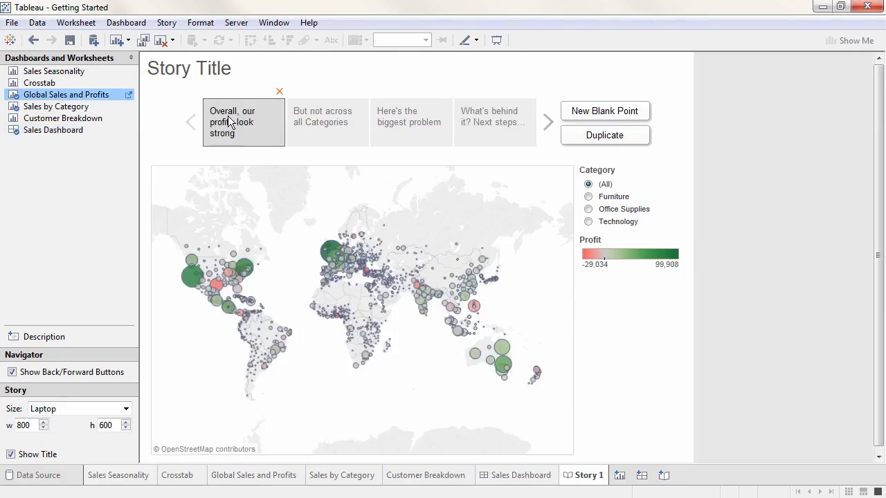
click(311, 122)
click(389, 126)
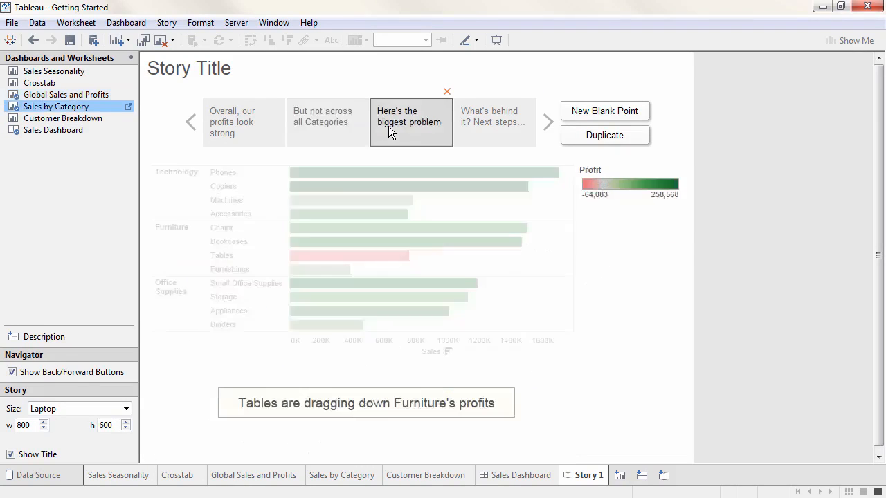
click(471, 131)
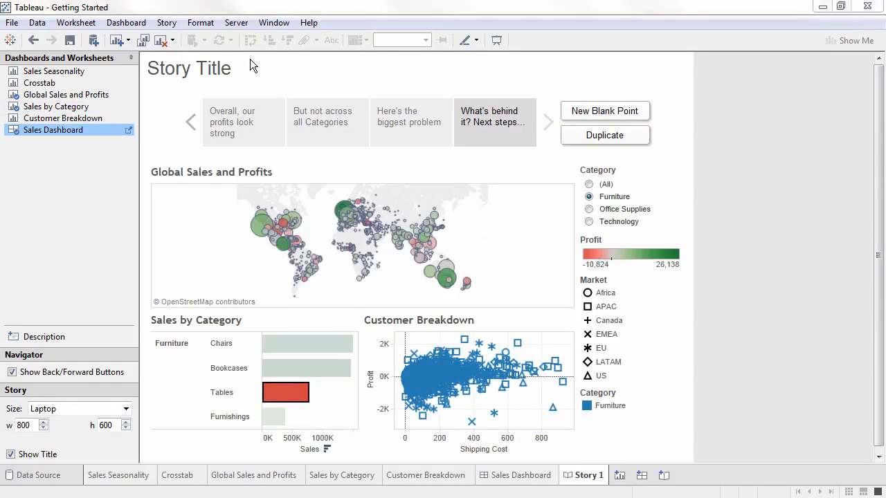
Change the story's title to "Profitability: The Whole Story"
double_click(250, 60)
drag(362, 190, 262, 183)
text(Profitability: The Whole Story)
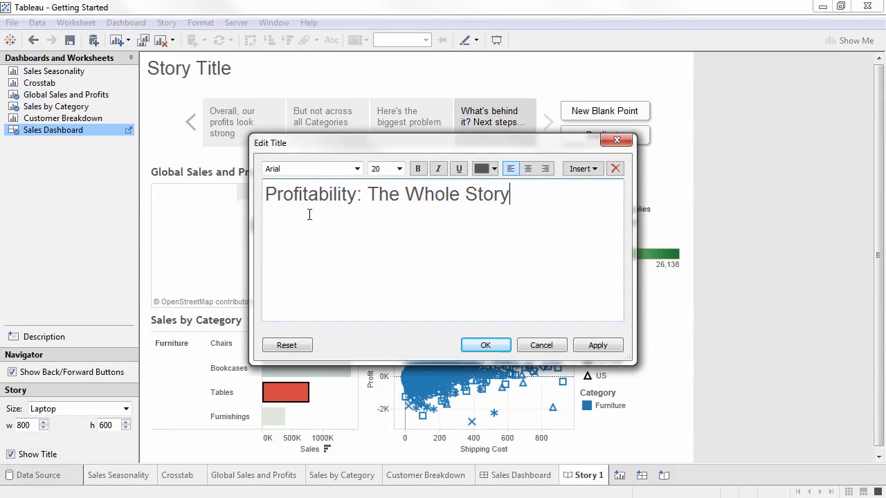
click(484, 346)
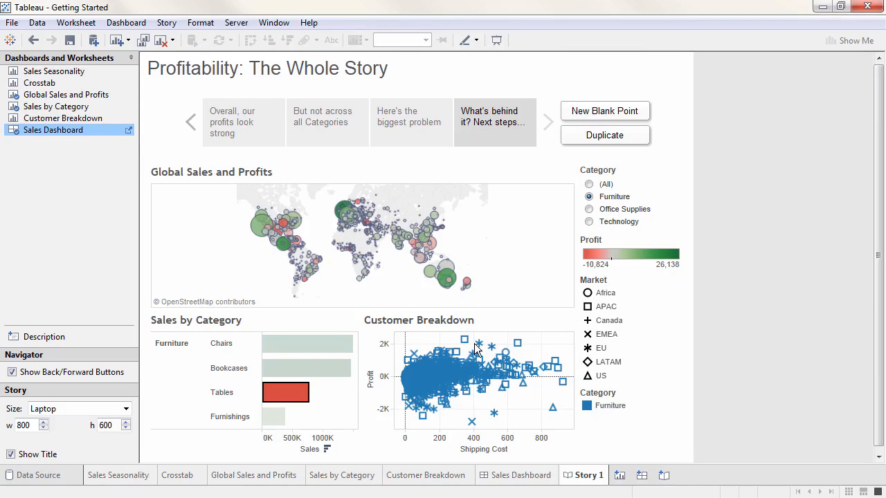
Minimize the open Tableau Desktop windows to view the published Story 1 on Tableau Server in the browser
click(823, 8)
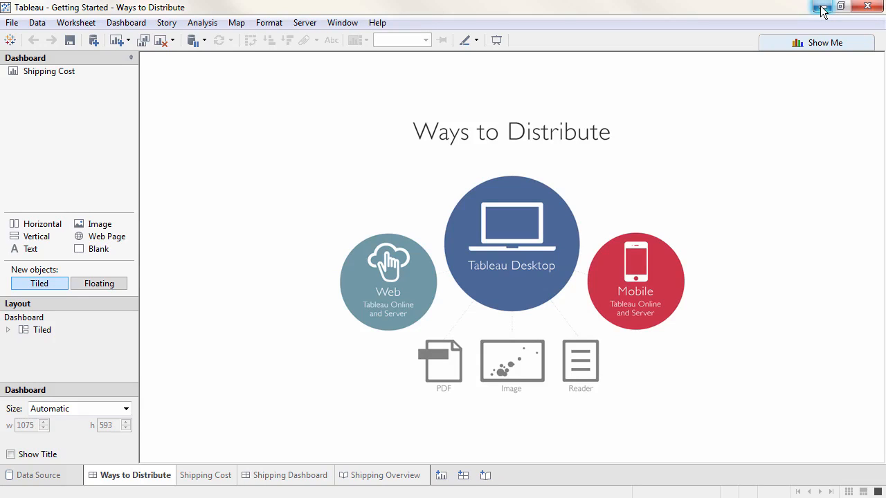
click(823, 9)
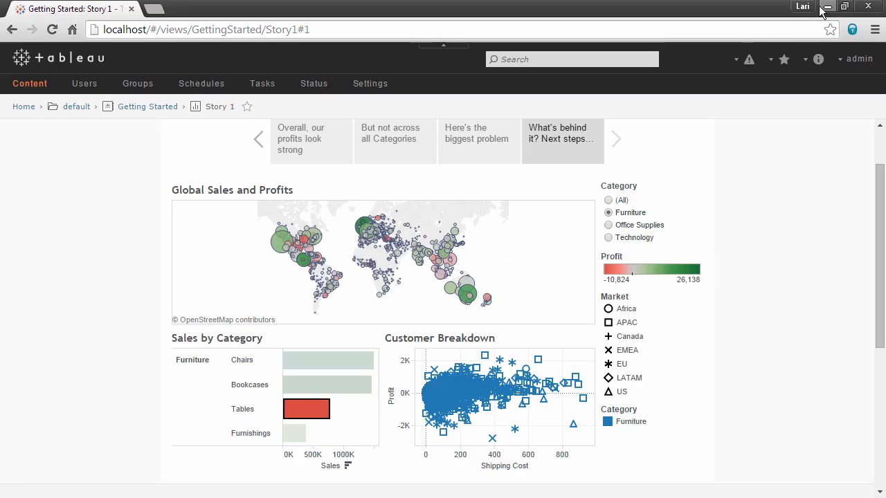